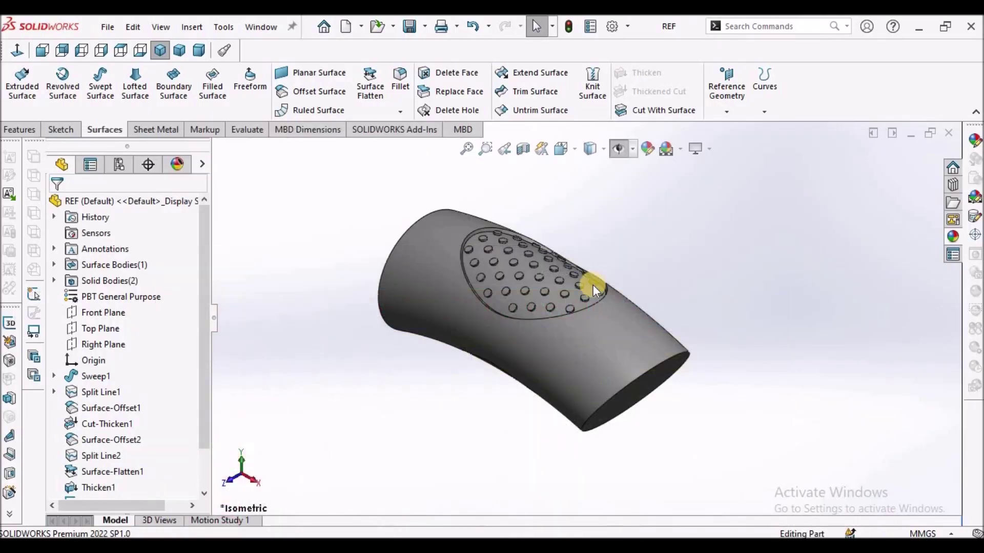
# Examine the elliptical recess and its pattern of small round studs on the curved reference part.
pyautogui.moveTo(551, 275); pyautogui.dragTo(601, 329, button='middle')
pyautogui.scroll(-5, 600, 329)
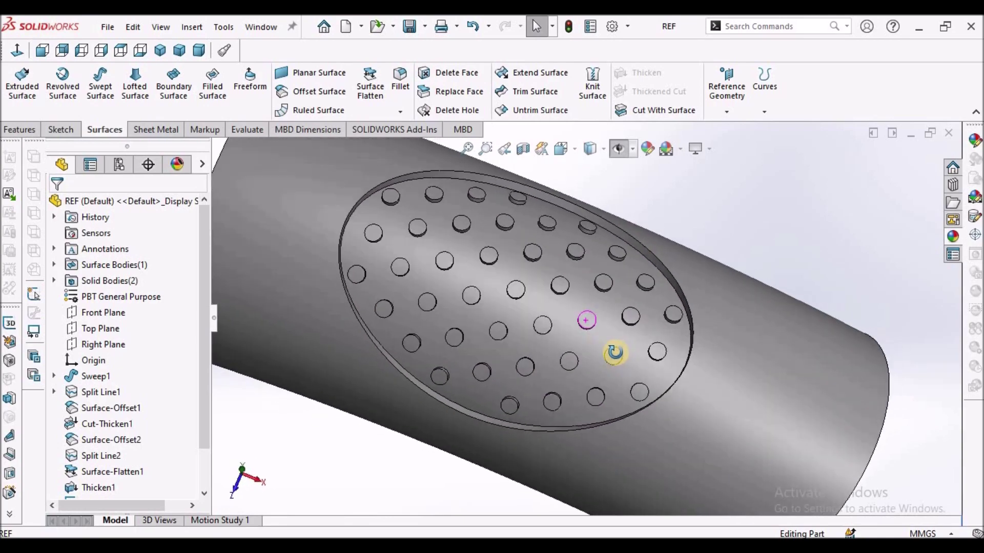
pyautogui.scroll(5, 604, 348)
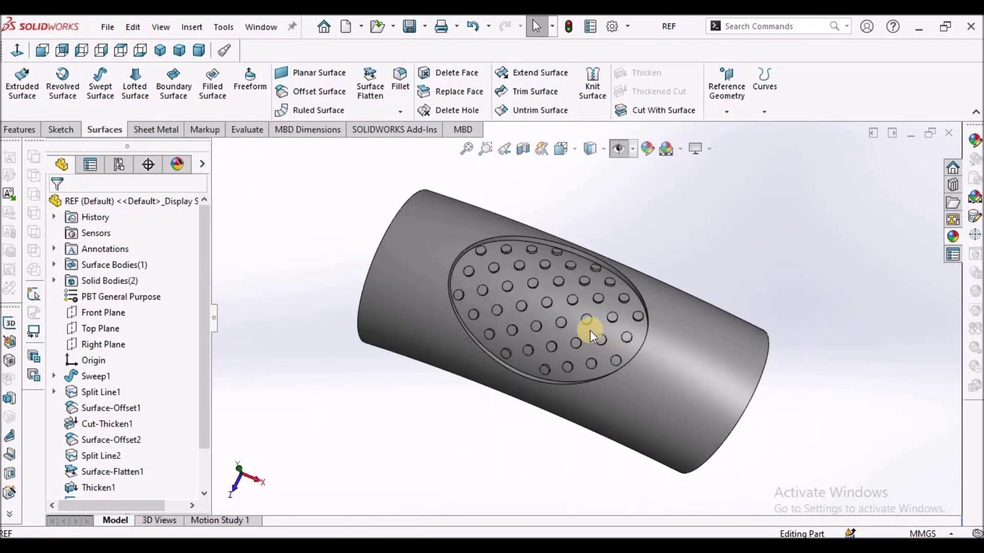
pyautogui.moveTo(590, 330)
pyautogui.mouseDown(button='middle')
pyautogui.moveTo(600, 300)
pyautogui.moveTo(584, 261)
pyautogui.moveTo(595, 324)
pyautogui.mouseUp(button='middle')
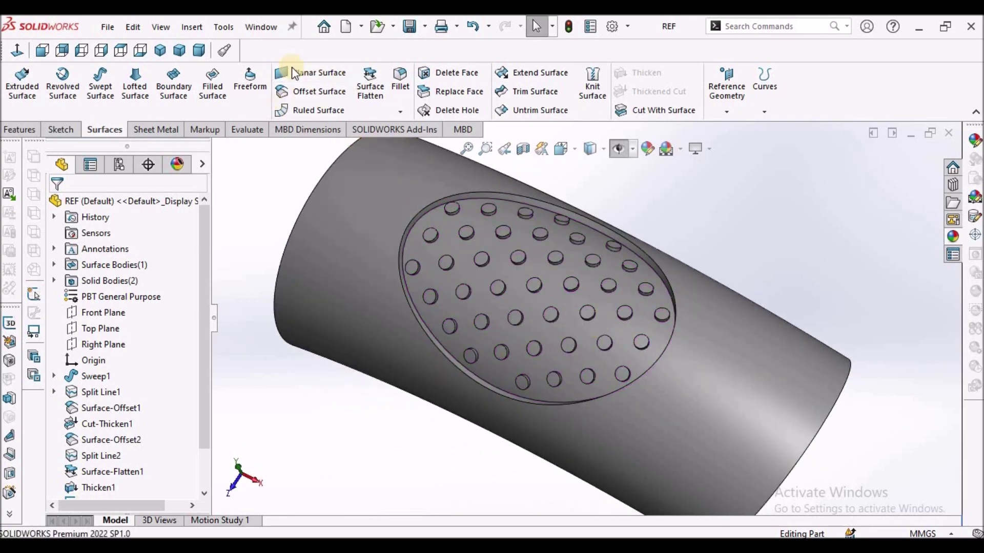
pyautogui.click(200, 50)
# Switch to the Demo part and examine the perforated disc sitting over the bent tube.
pyautogui.click(261, 26)
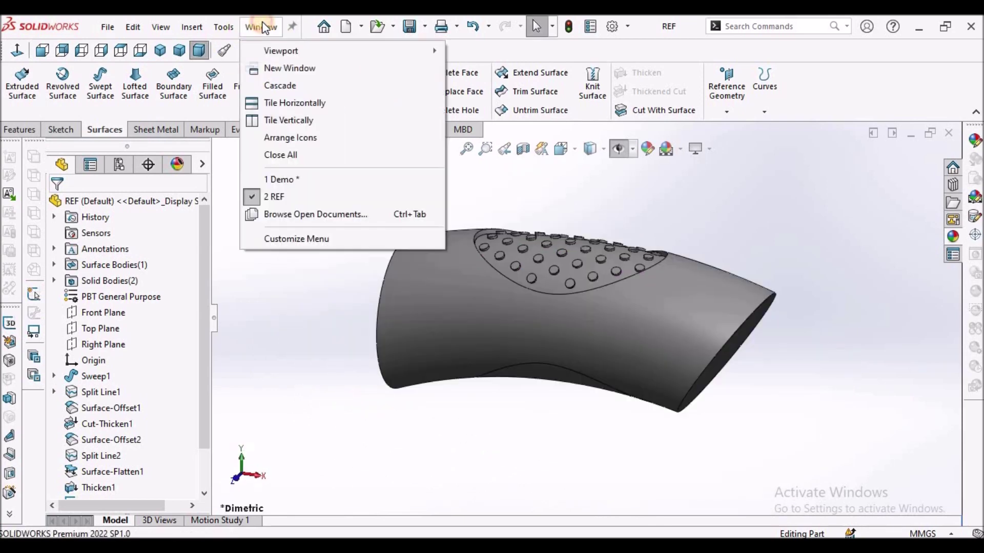
pyautogui.click(282, 179)
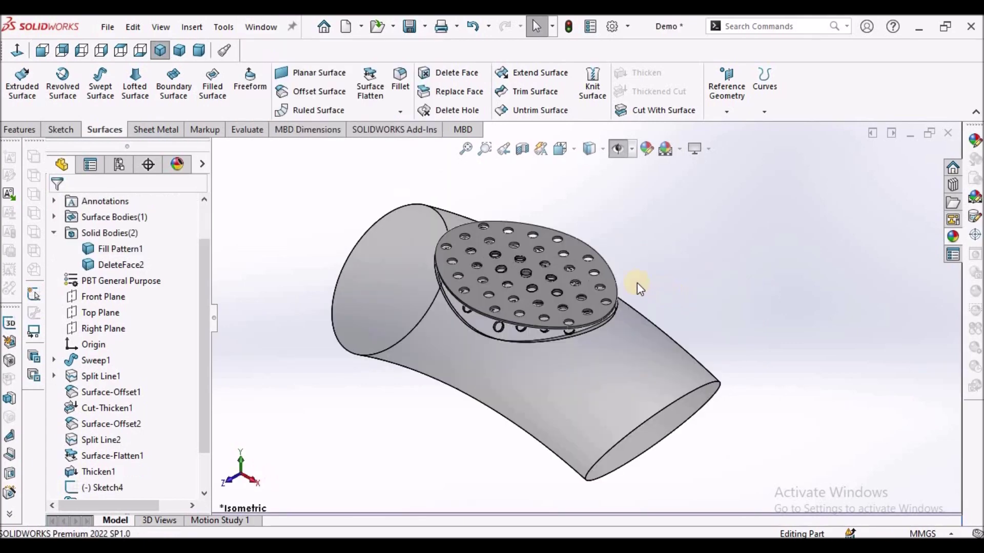
pyautogui.moveTo(619, 281)
pyautogui.mouseDown(button='middle')
pyautogui.moveTo(606, 292)
pyautogui.moveTo(589, 202)
pyautogui.moveTo(608, 310)
pyautogui.moveTo(621, 310)
pyautogui.moveTo(633, 327)
pyautogui.moveTo(584, 287)
pyautogui.mouseUp(button='middle')
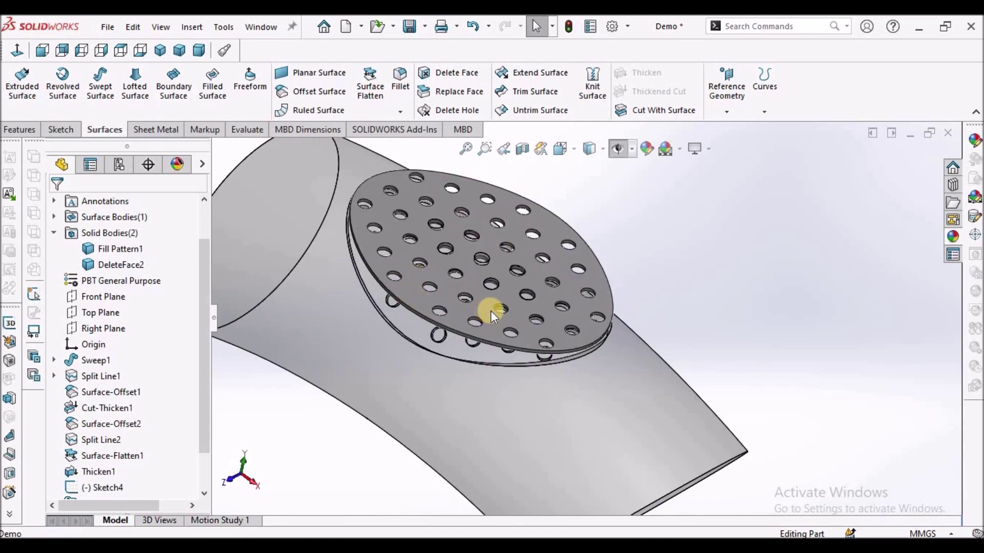
pyautogui.moveTo(487, 309); pyautogui.dragTo(523, 349, button='middle')
pyautogui.press('f')
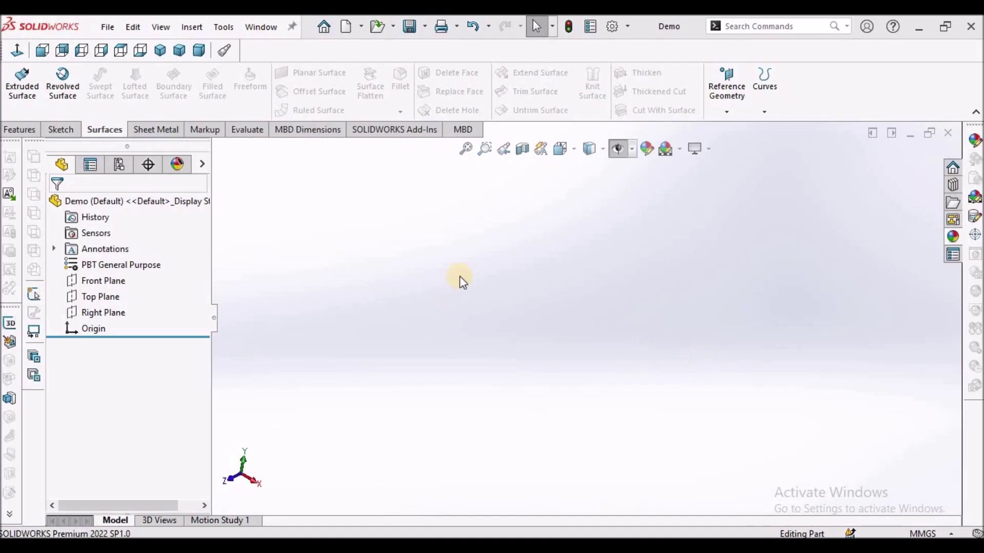
# Sketch an upward-bulging three-point arc on the Front Plane, starting at the origin, with its centre about 83 mm below the origin.
pyautogui.click(104, 281)
pyautogui.click(62, 128)
pyautogui.click(18, 81)
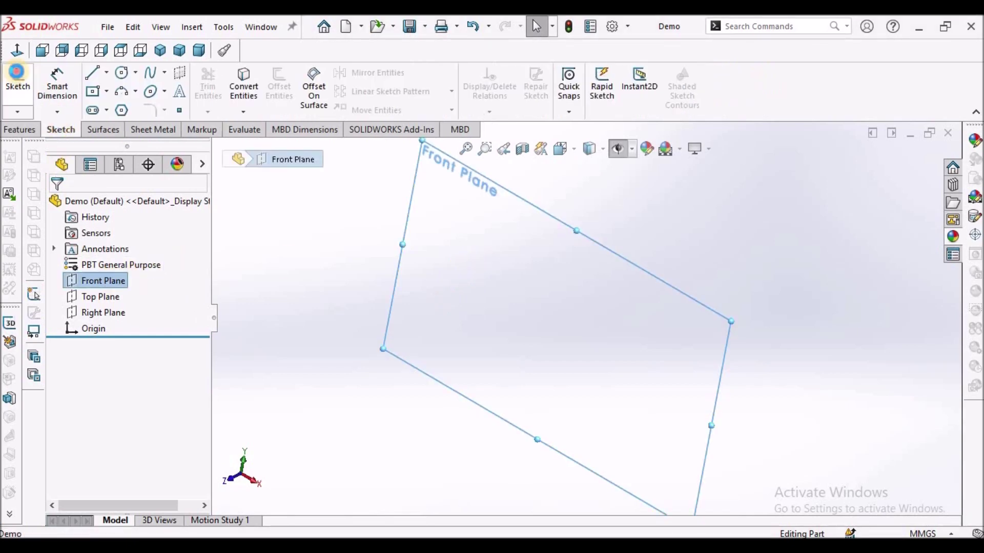
pyautogui.click(144, 94)
pyautogui.click(135, 91)
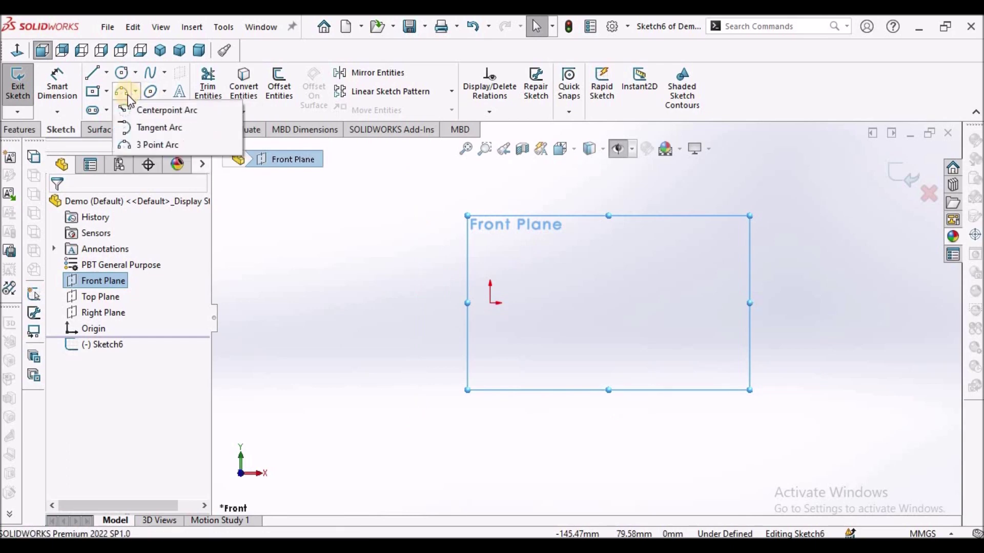
pyautogui.click(154, 145)
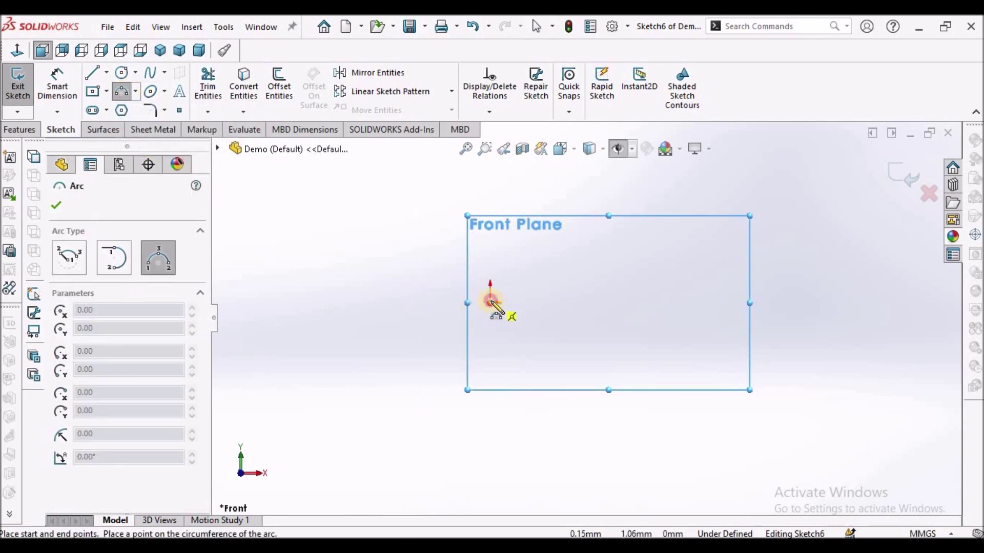
pyautogui.click(491, 302)
pyautogui.scroll(-2, 671, 302)
pyautogui.click(636, 306)
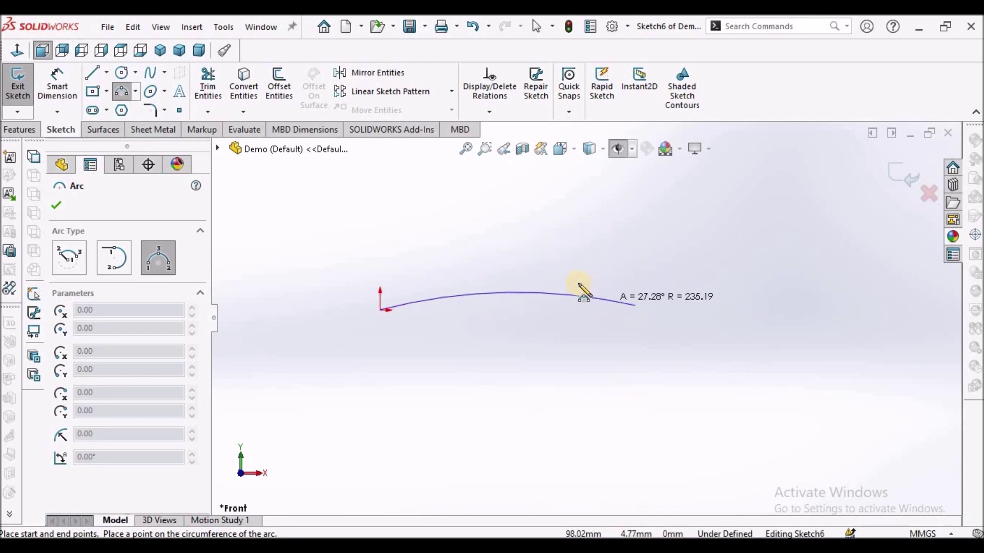
pyautogui.click(555, 275)
pyautogui.rightClick(430, 222)
pyautogui.click(447, 229)
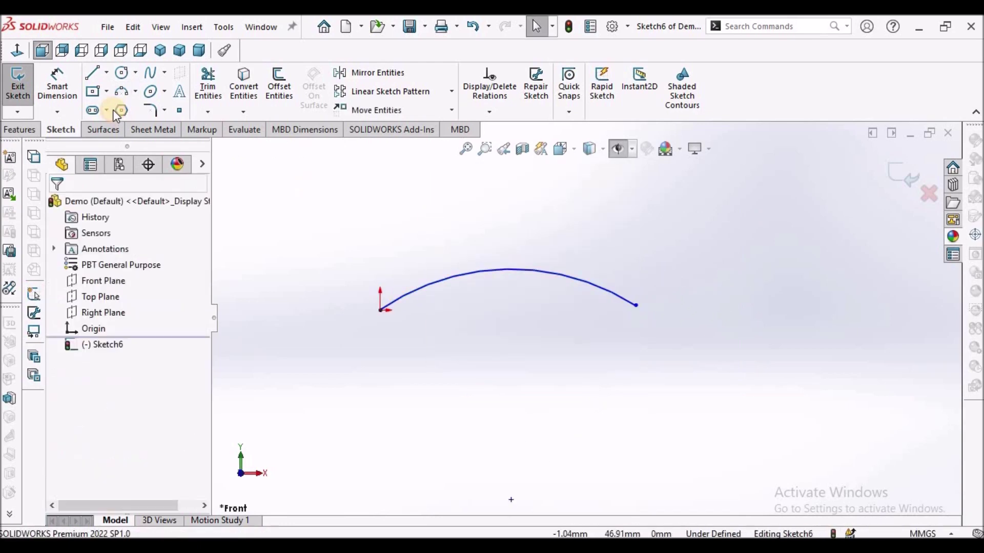
# Join the arc's two endpoints with a centerline and make that centerline horizontal.
pyautogui.click(106, 73)
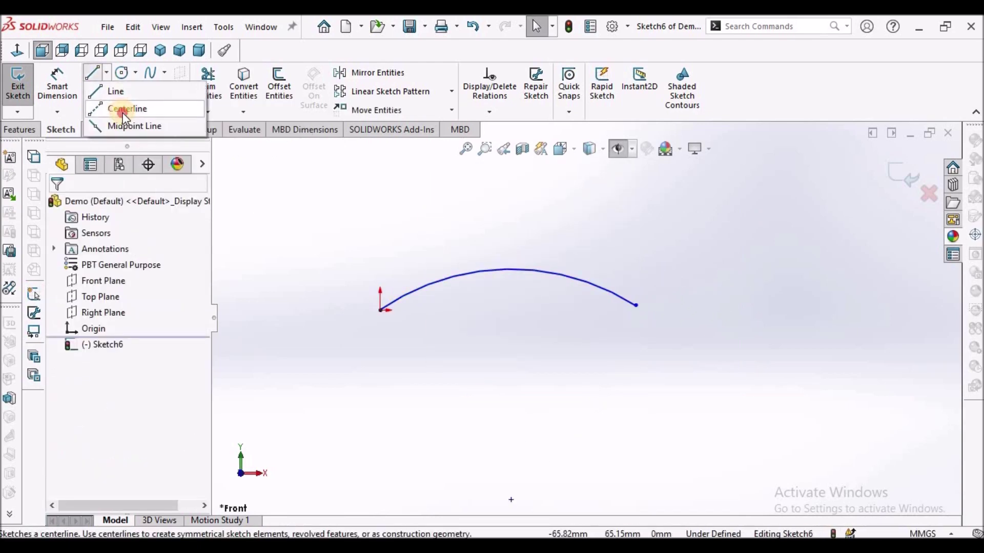
pyautogui.click(125, 114)
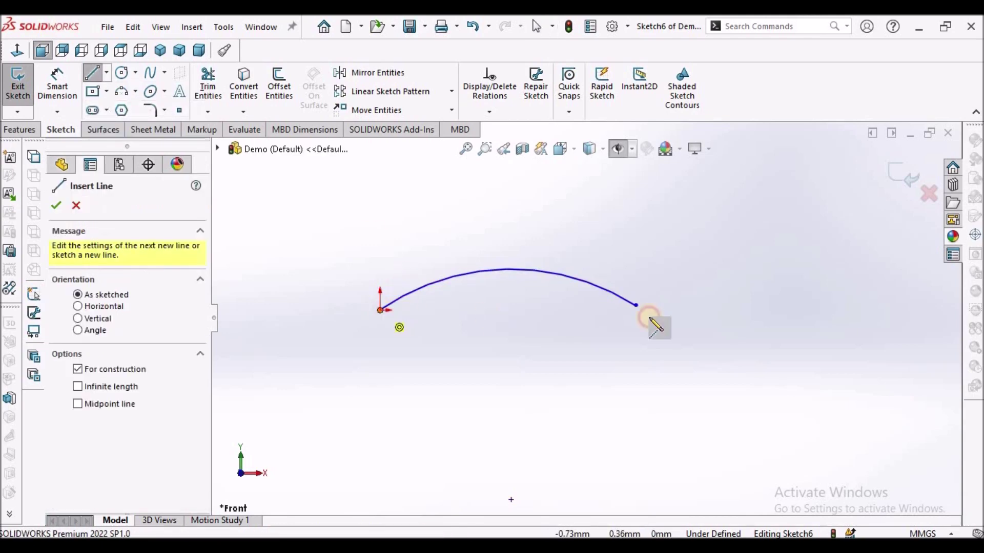
pyautogui.moveTo(650, 319); pyautogui.dragTo(635, 308)
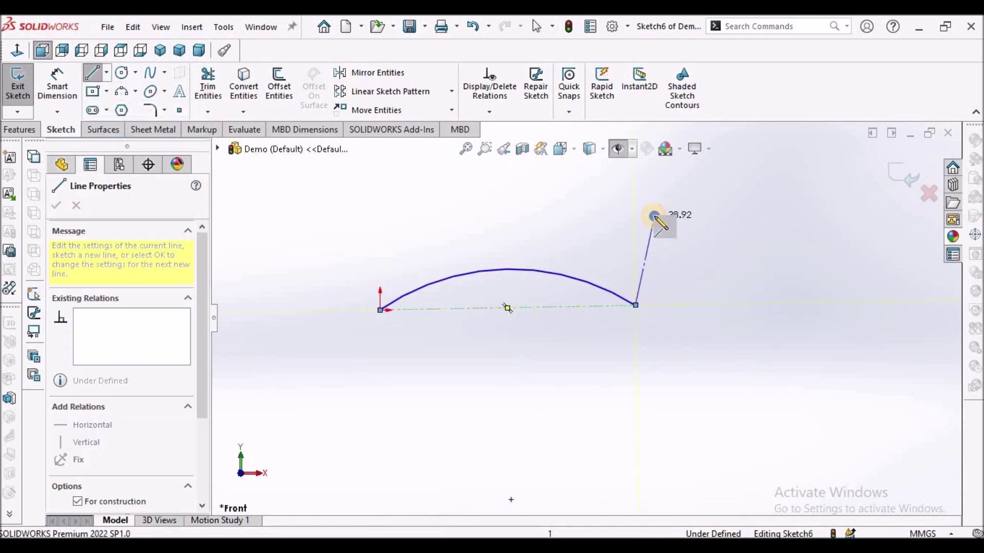
pyautogui.rightClick(656, 214)
pyautogui.click(671, 246)
pyautogui.press('Escape')
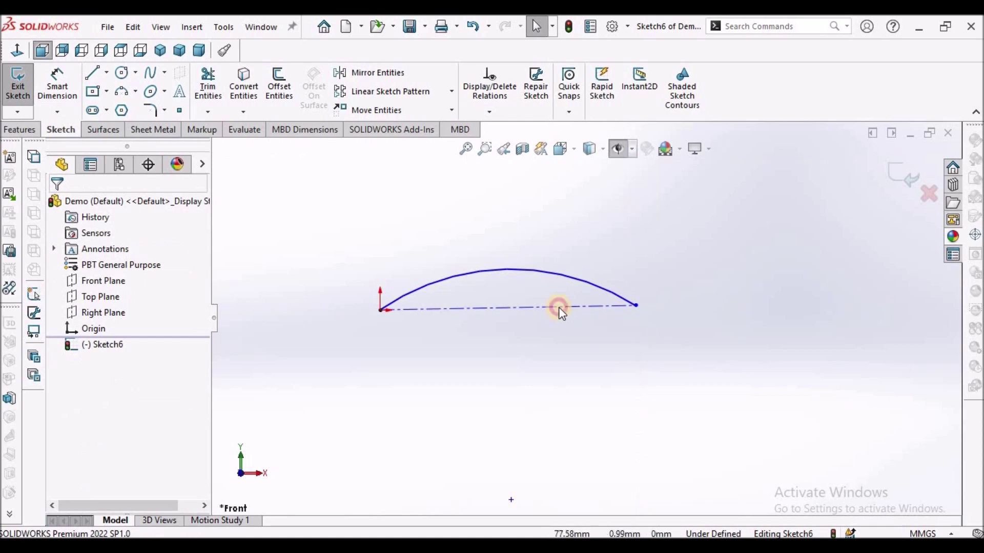
pyautogui.click(560, 308)
pyautogui.click(602, 244)
pyautogui.click(562, 236)
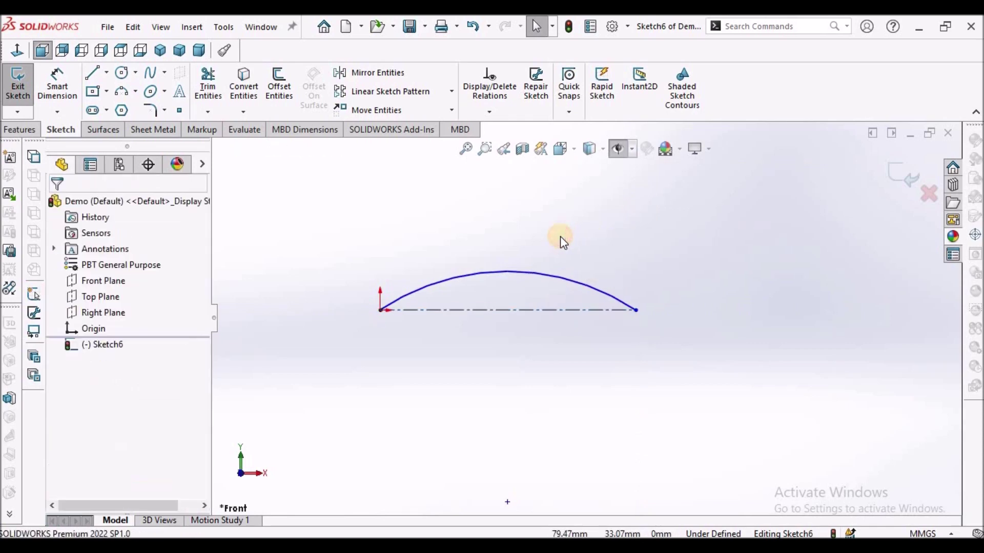
# Dimension the vertical distance between the arc's centre point and the horizontal centerline as 231 mm.
pyautogui.press('z')
pyautogui.click(59, 82)
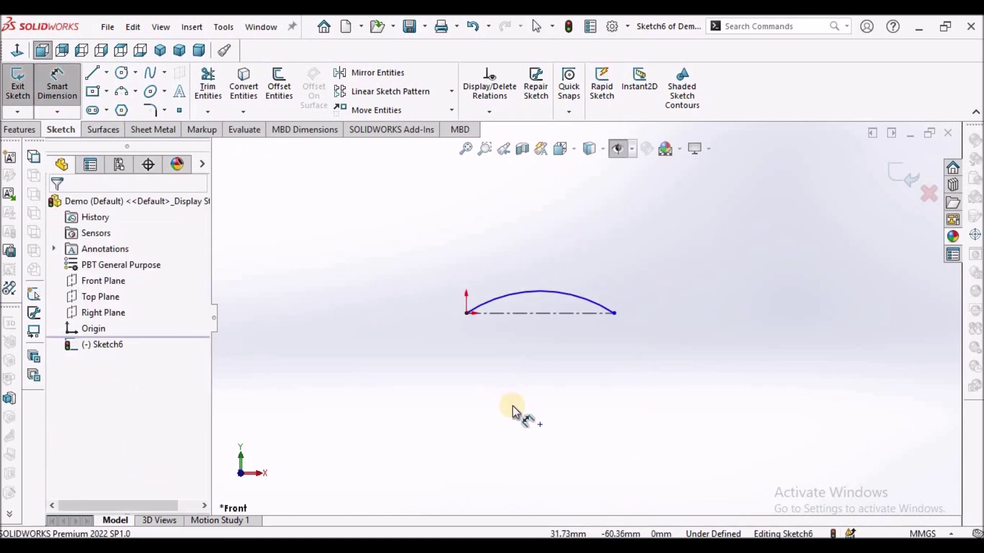
pyautogui.click(540, 424)
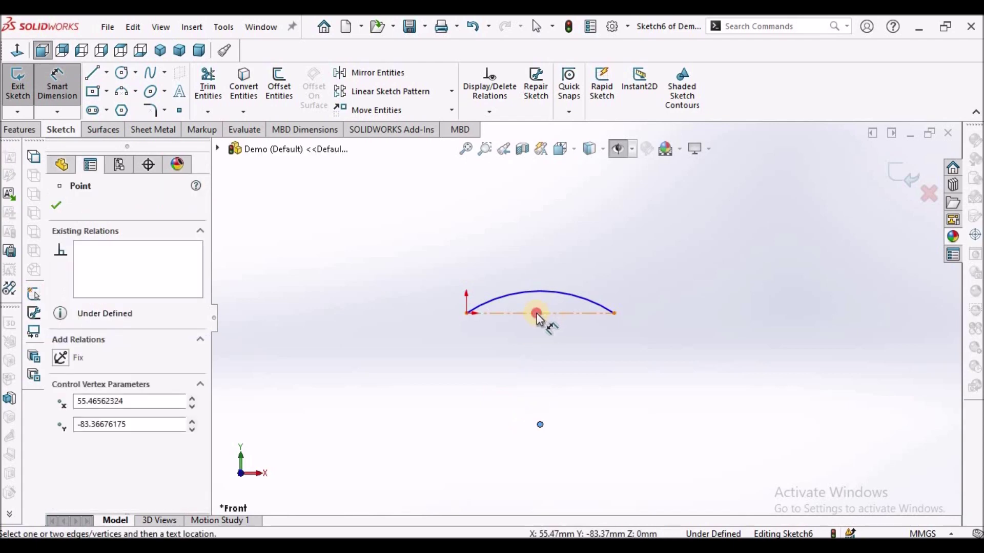
pyautogui.click(537, 313)
pyautogui.click(673, 362)
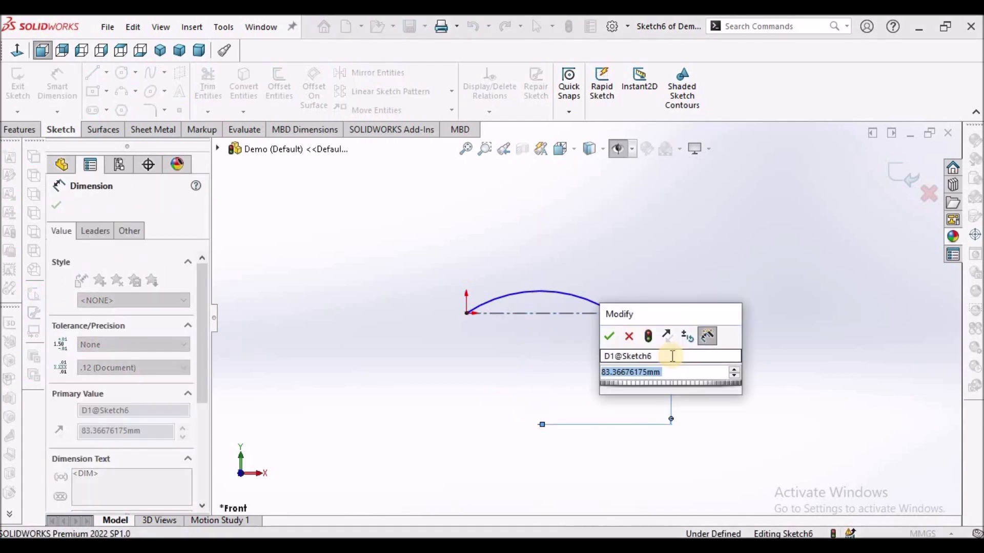
pyautogui.write('231')
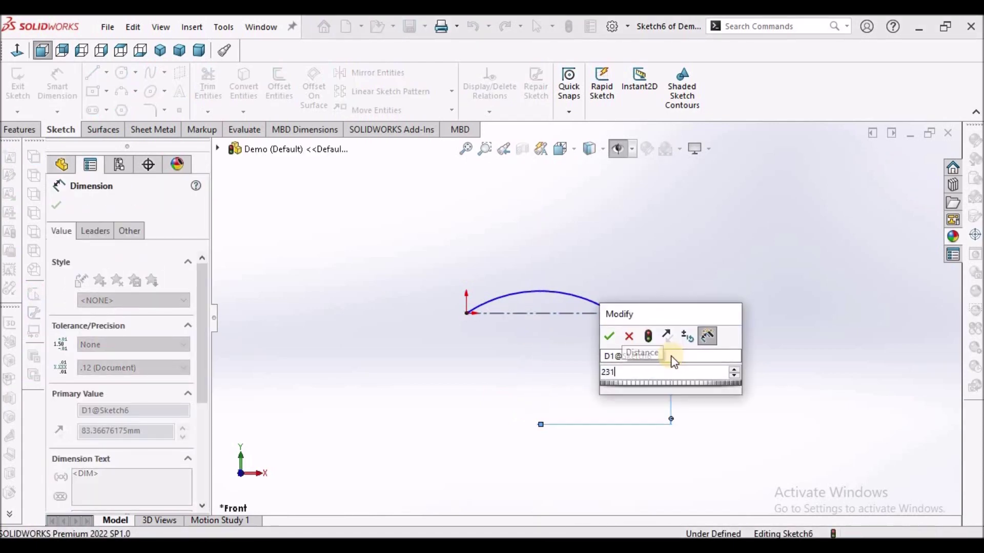
pyautogui.press('Return')
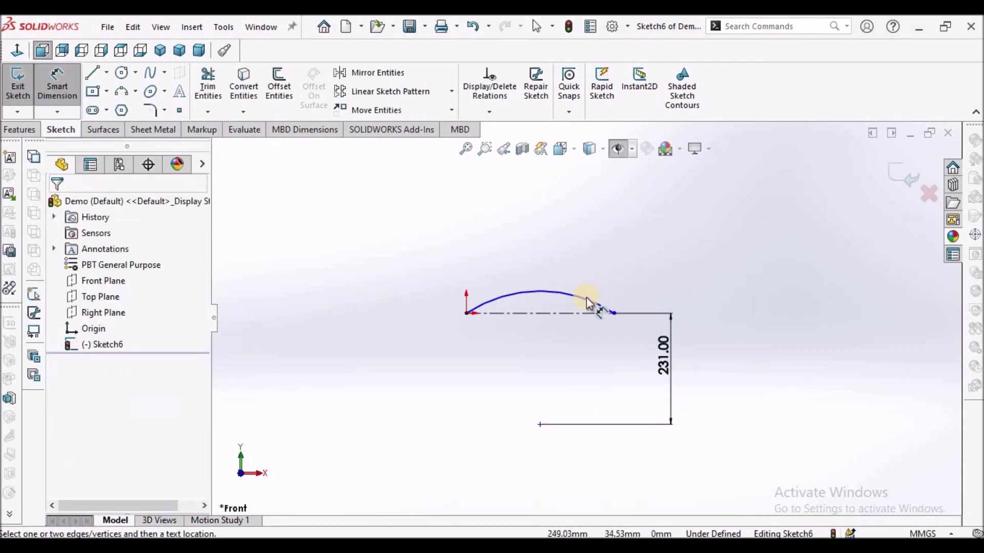
# Dimension the arc's radius as 242 mm.
pyautogui.click(586, 302)
pyautogui.click(615, 248)
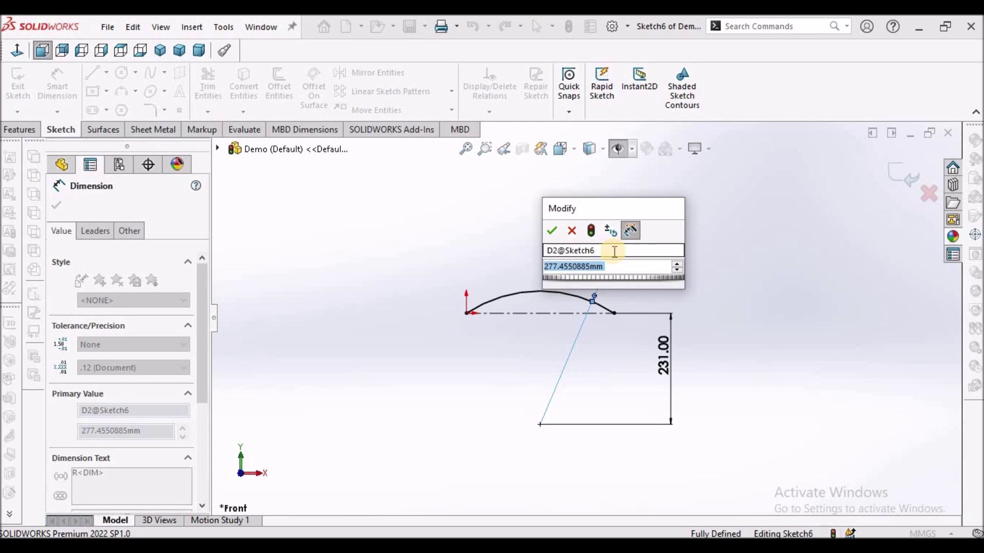
pyautogui.write('242')
pyautogui.press('Return')
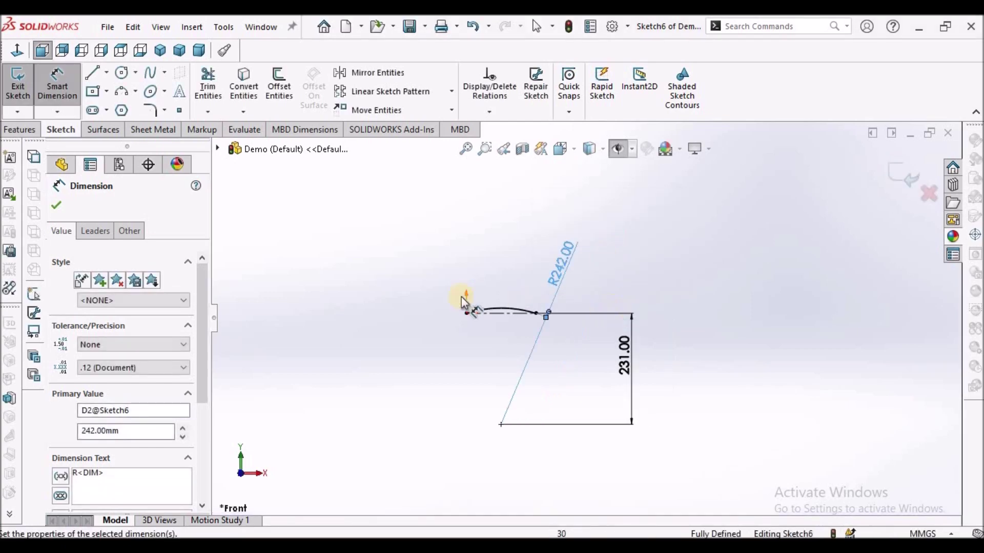
pyautogui.rightClick(395, 284)
pyautogui.click(413, 328)
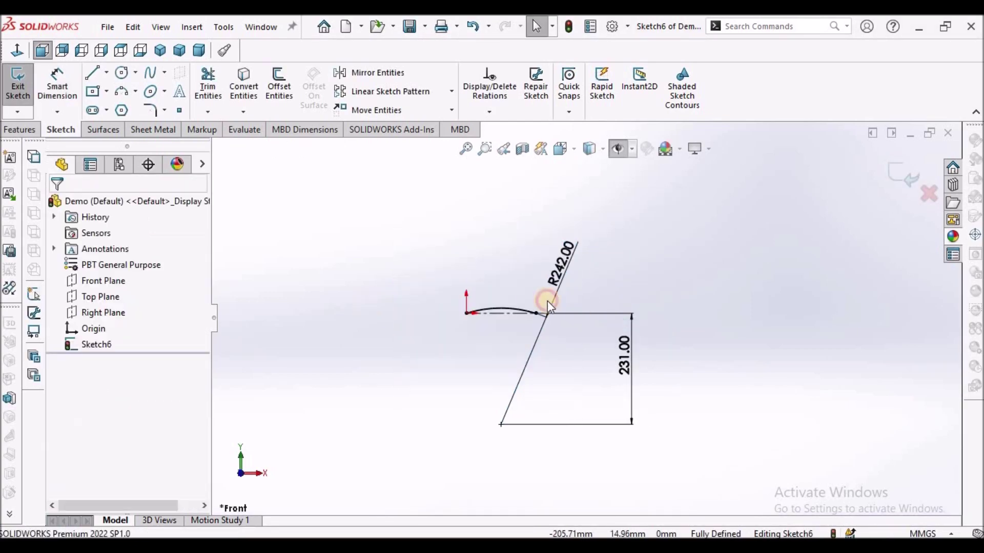
# Move the 242 mm radius and 231 mm distance dimensions to tidier positions around the arc and finish the sketch.
pyautogui.scroll(-2, 543, 297)
pyautogui.moveTo(571, 263); pyautogui.dragTo(512, 281)
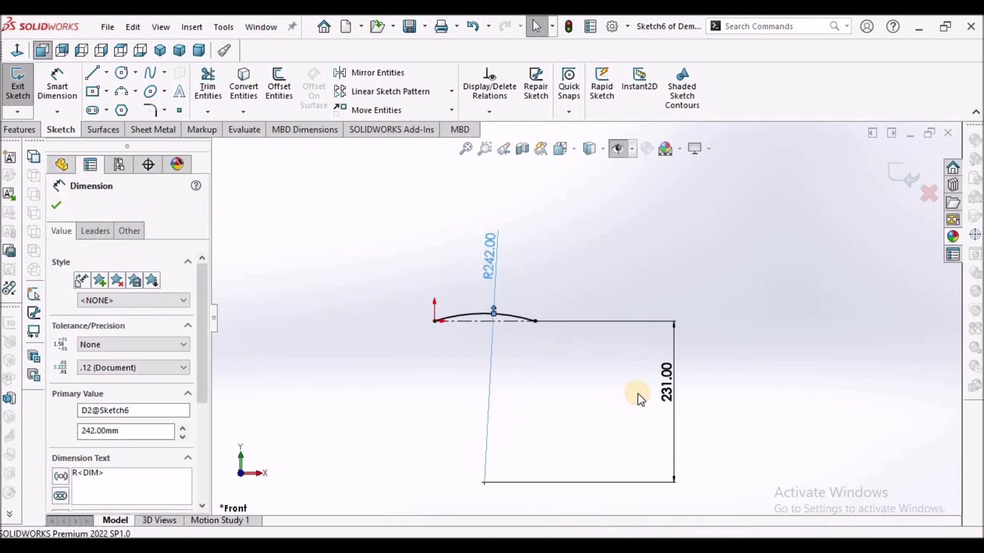
pyautogui.moveTo(646, 393); pyautogui.dragTo(592, 376)
pyautogui.click(703, 351)
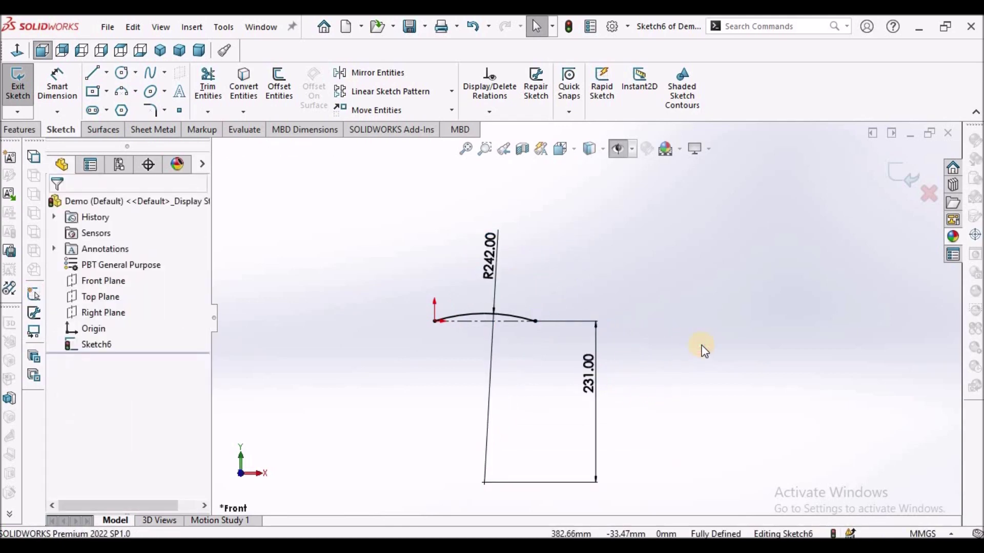
pyautogui.scroll(-4, 703, 349)
pyautogui.scroll(4, 579, 328)
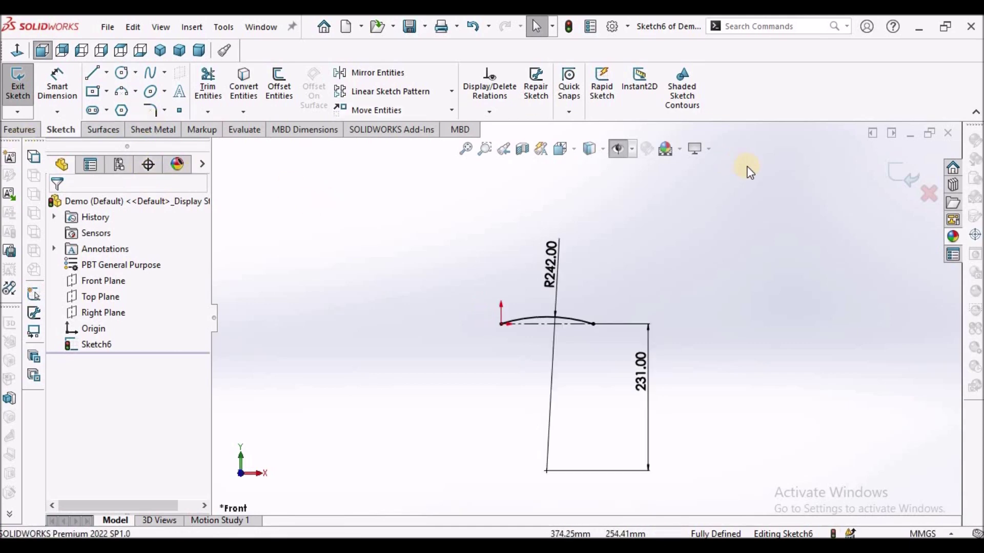
pyautogui.hotkey('ctrl', 'b')
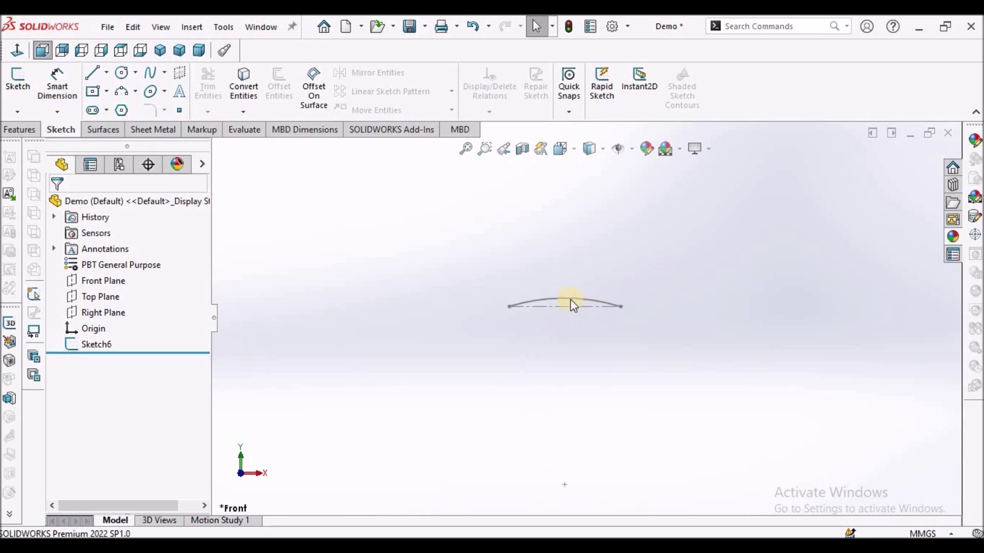
# Sketch a circle of about 2 mm radius on the Right Plane, centred on the origin.
pyautogui.click(104, 312)
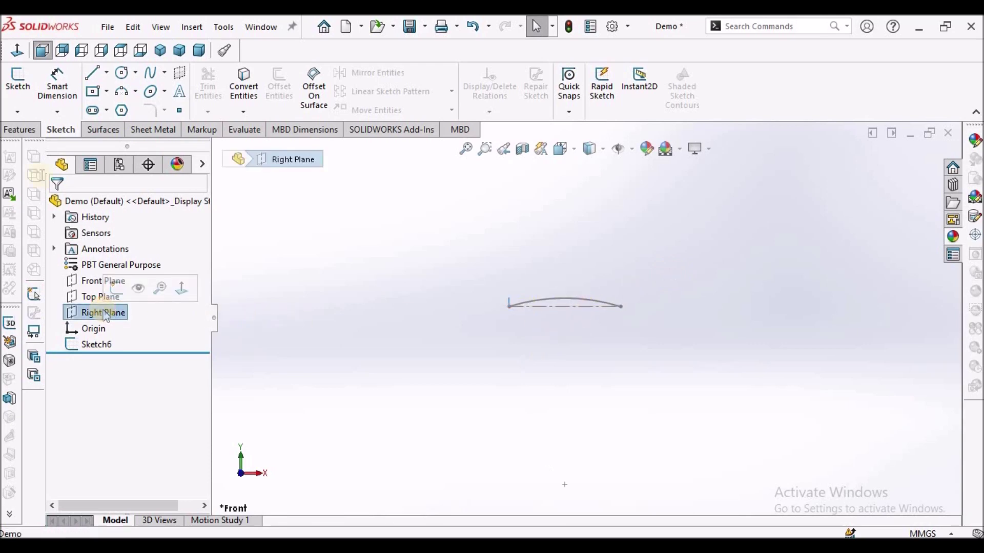
pyautogui.click(19, 81)
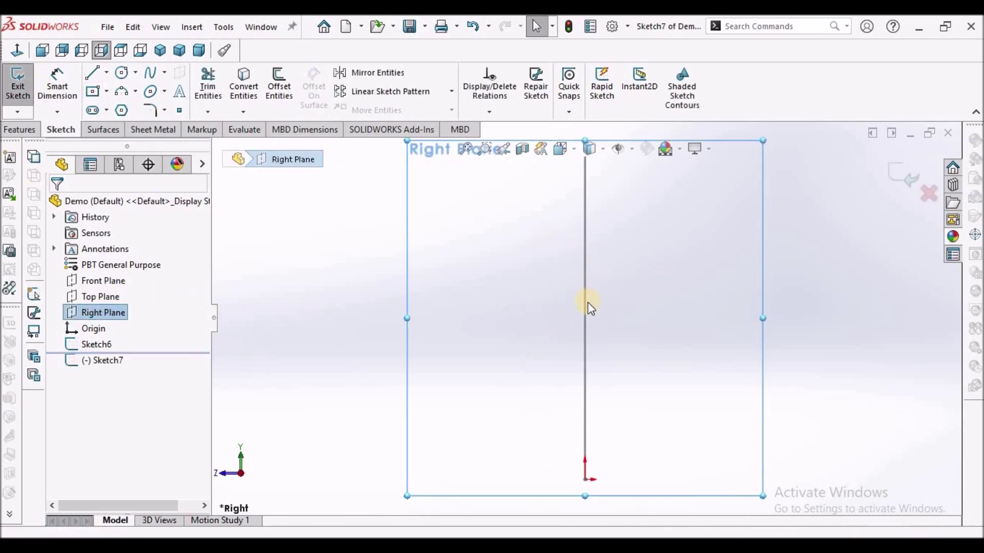
pyautogui.click(121, 72)
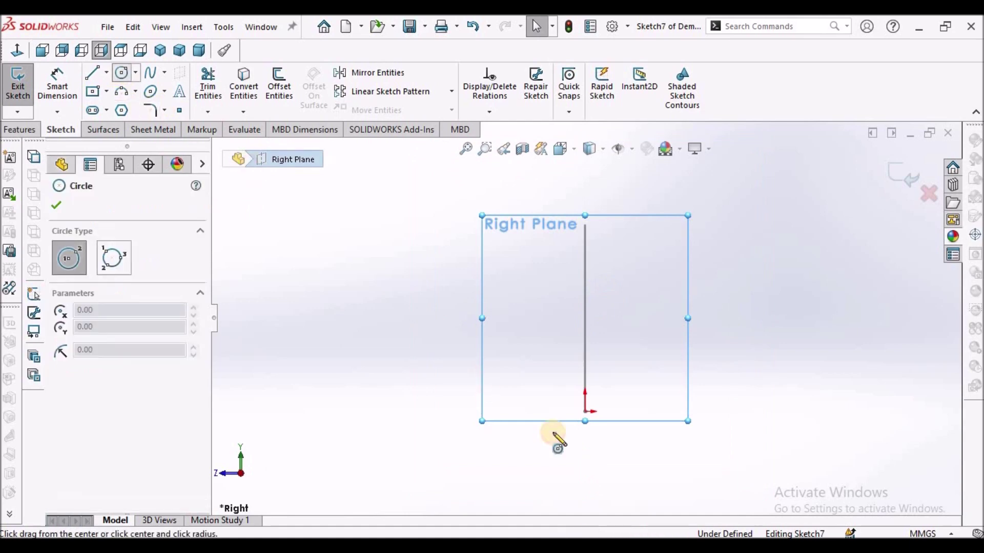
pyautogui.scroll(-3, 553, 436)
pyautogui.click(616, 394)
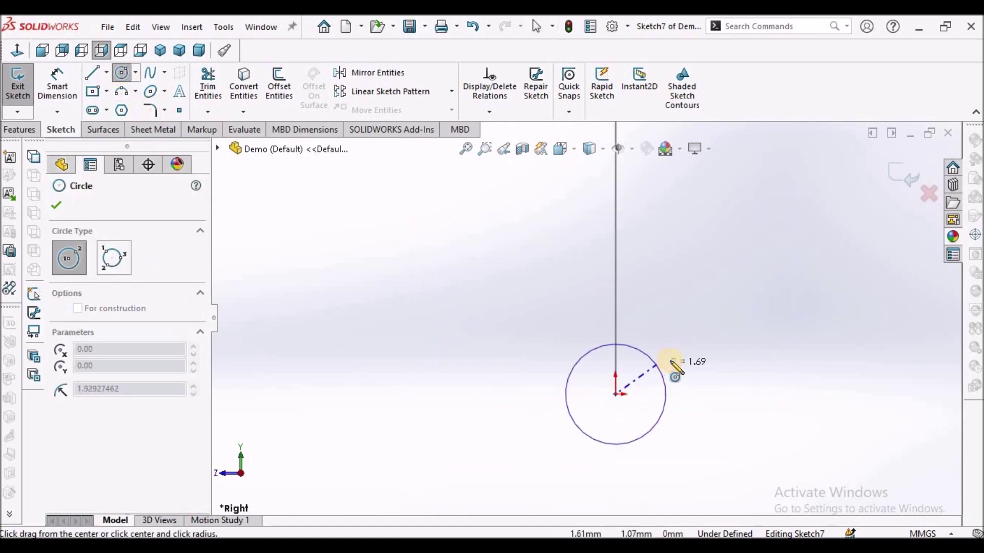
pyautogui.click(673, 368)
pyautogui.rightClick(468, 296)
pyautogui.click(487, 303)
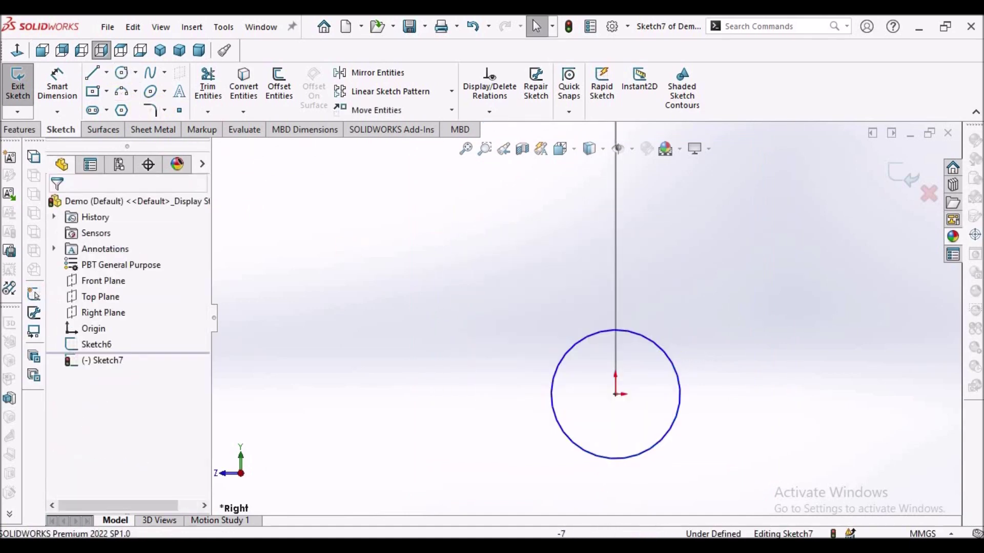
# Dimension the profile circle's diameter as 64.5 mm and finish the sketch.
pyautogui.click(57, 85)
pyautogui.click(642, 338)
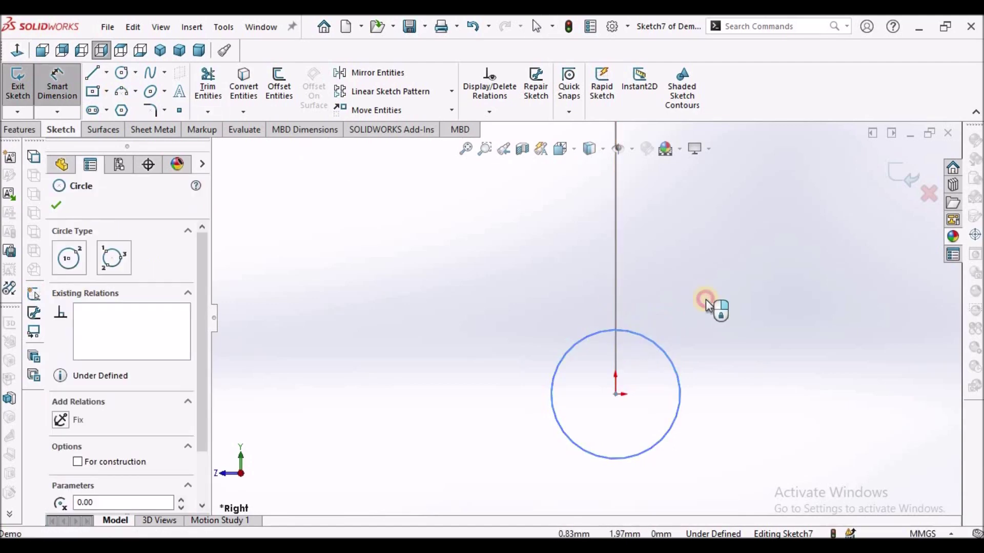
pyautogui.click(705, 297)
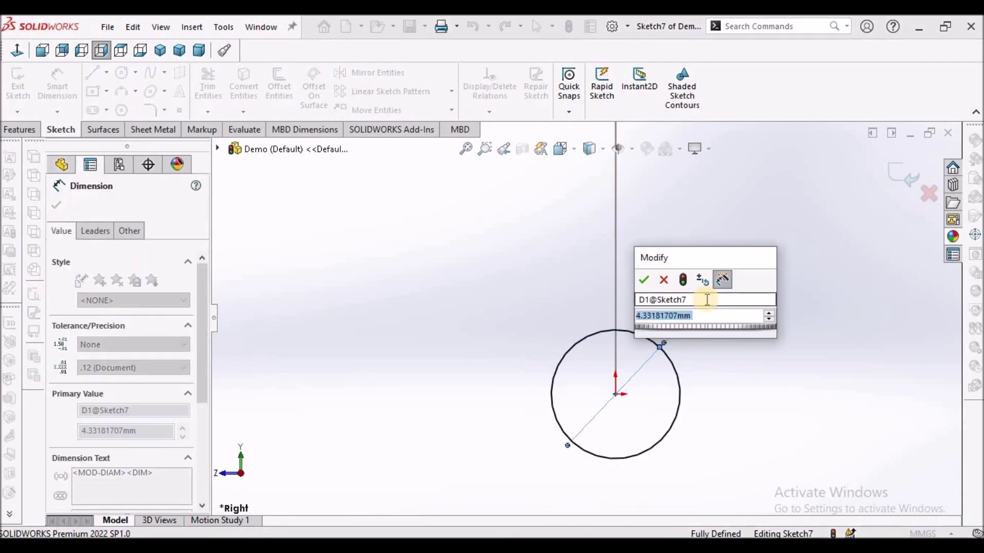
pyautogui.write('64.5')
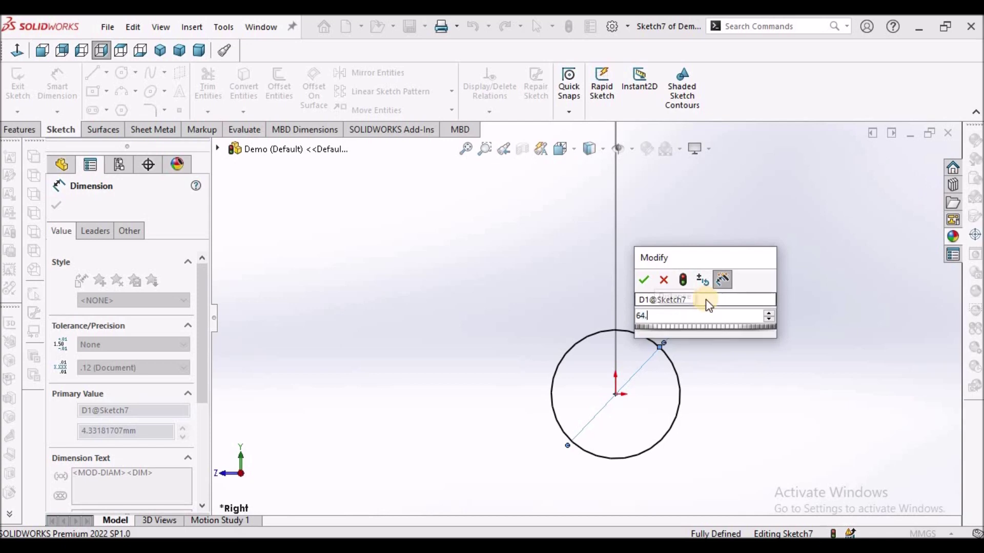
pyautogui.press('Return')
pyautogui.scroll(2, 579, 316)
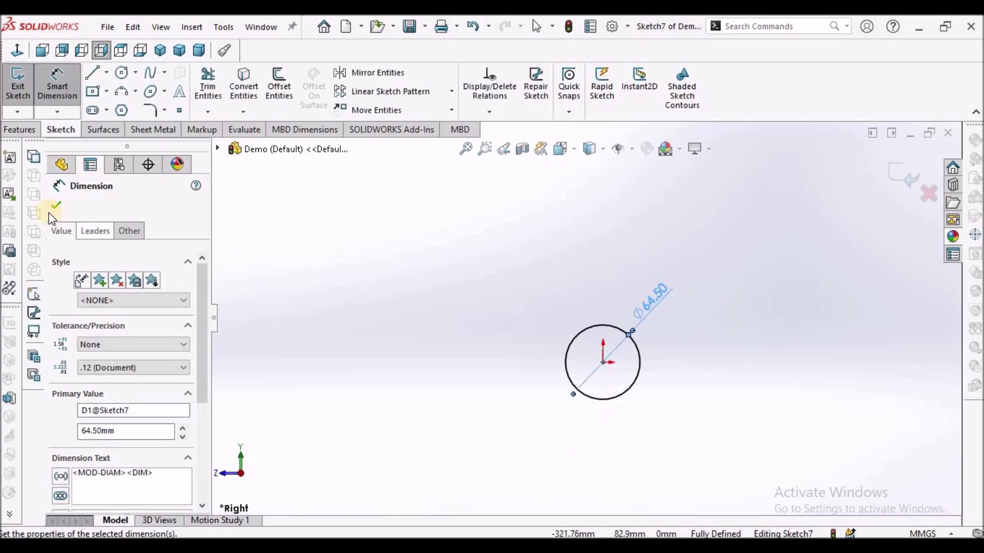
pyautogui.click(59, 207)
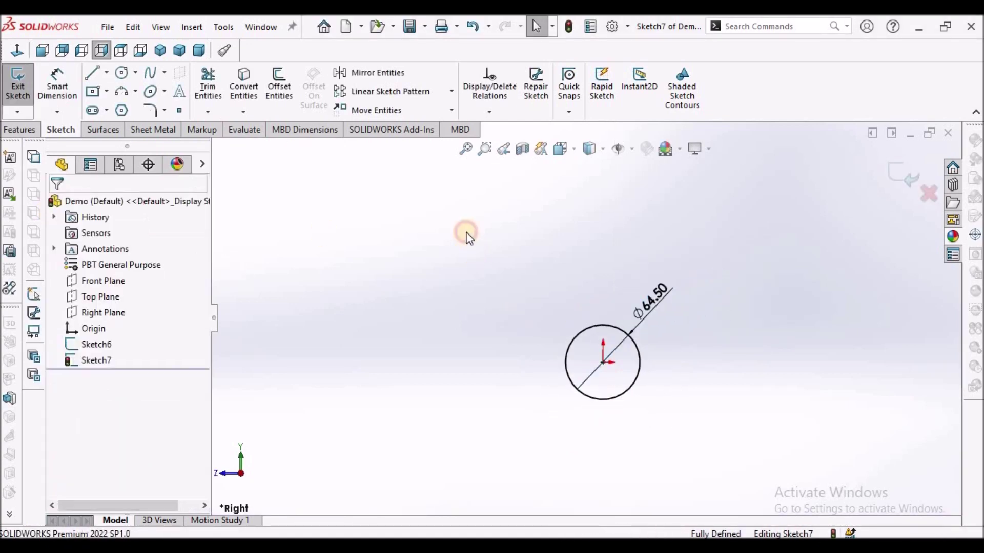
pyautogui.click(888, 179)
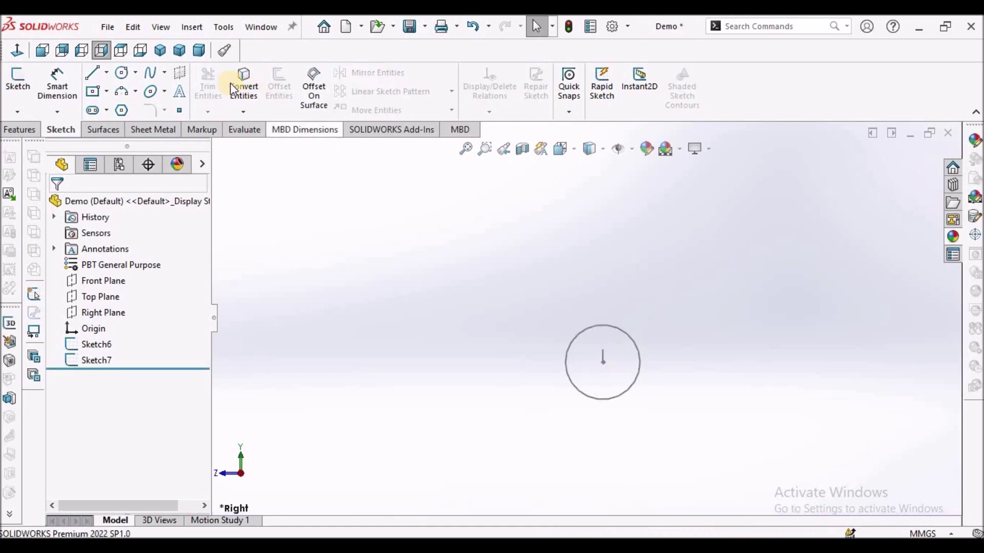
# Create a Swept Boss/Base using the 64.5 mm circle as the profile and the arc sketch as the path.
pyautogui.click(159, 49)
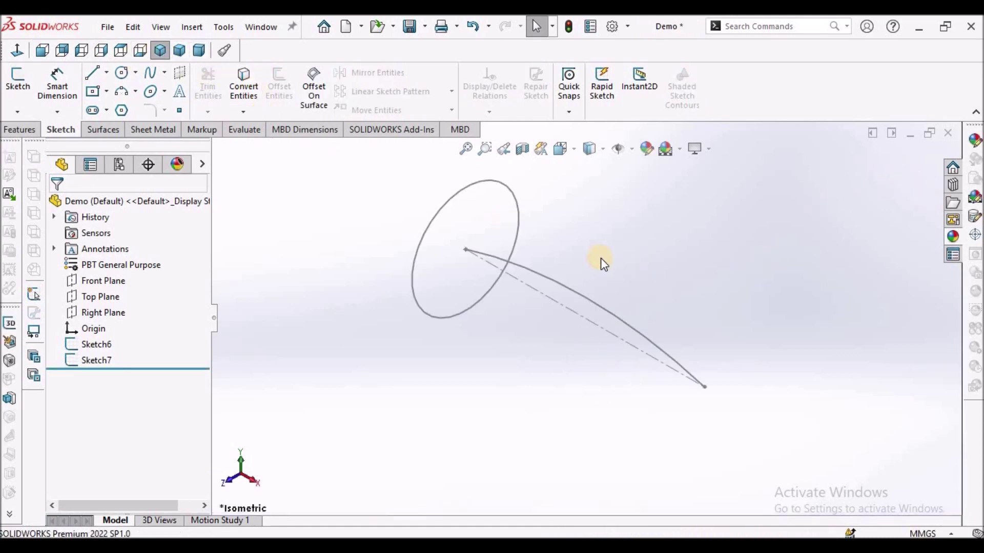
pyautogui.press('z')
pyautogui.press('z')
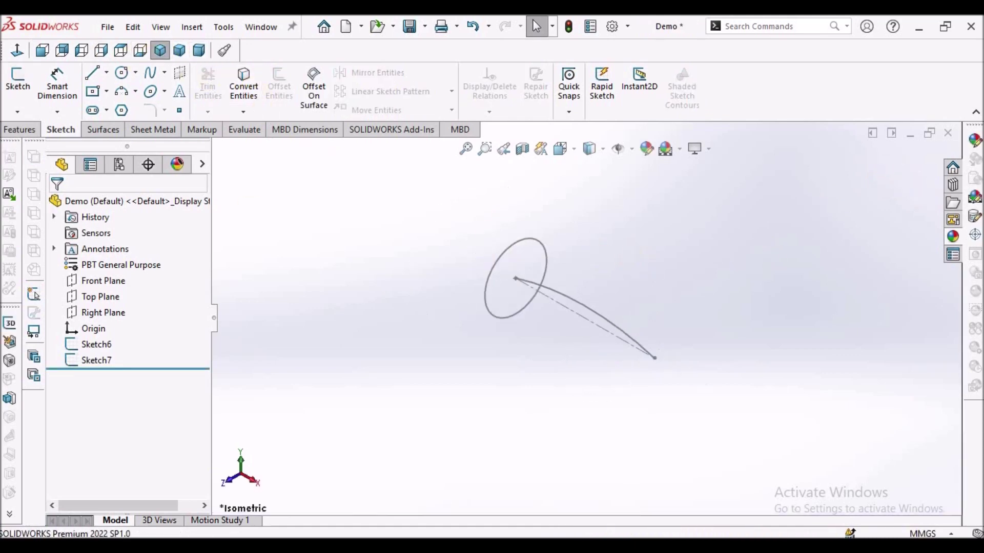
pyautogui.click(21, 131)
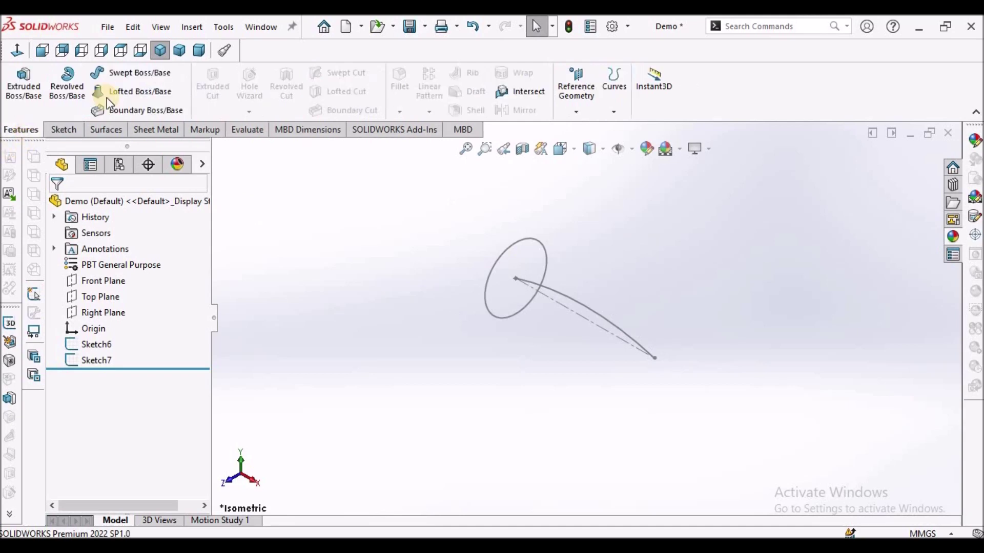
pyautogui.click(147, 74)
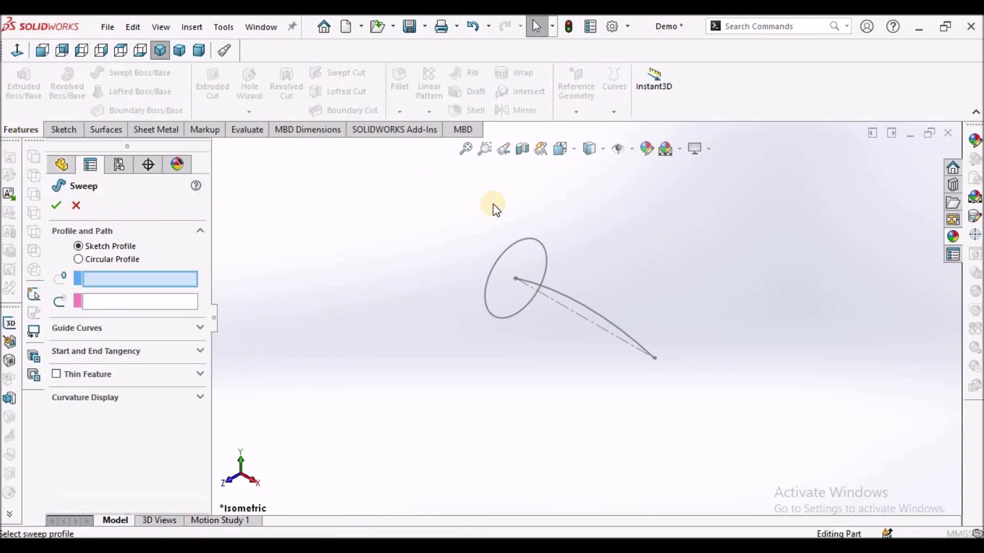
pyautogui.click(510, 248)
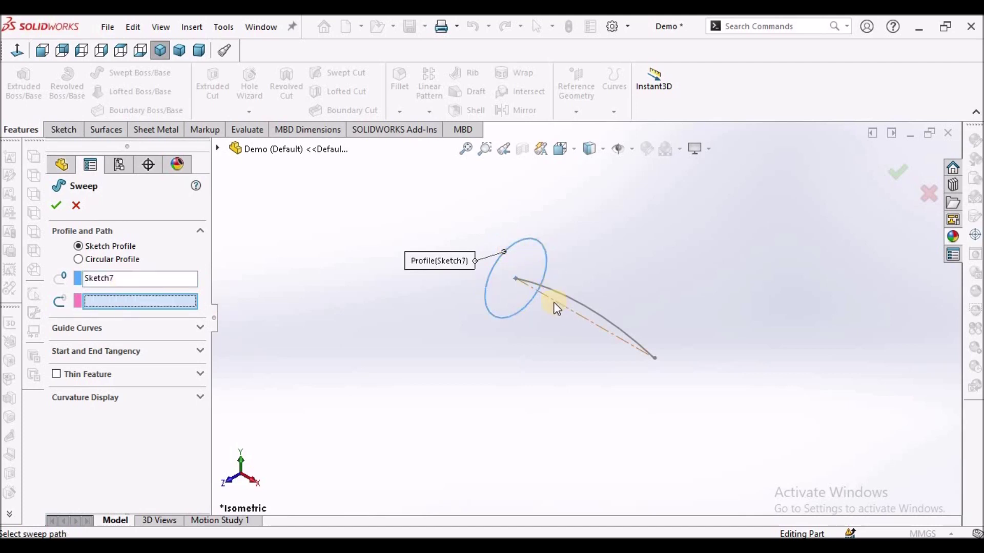
pyautogui.click(573, 298)
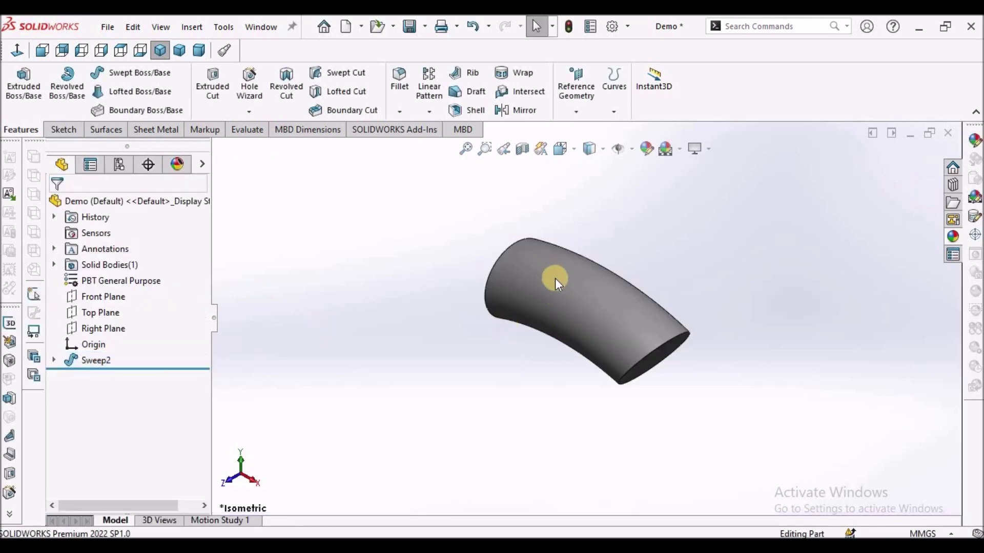
# Sketch an ellipse on the Top Plane, centred level with the origin near the tube's middle, with radii of about 29 mm and 21 mm.
pyautogui.scroll(-2, 513, 246)
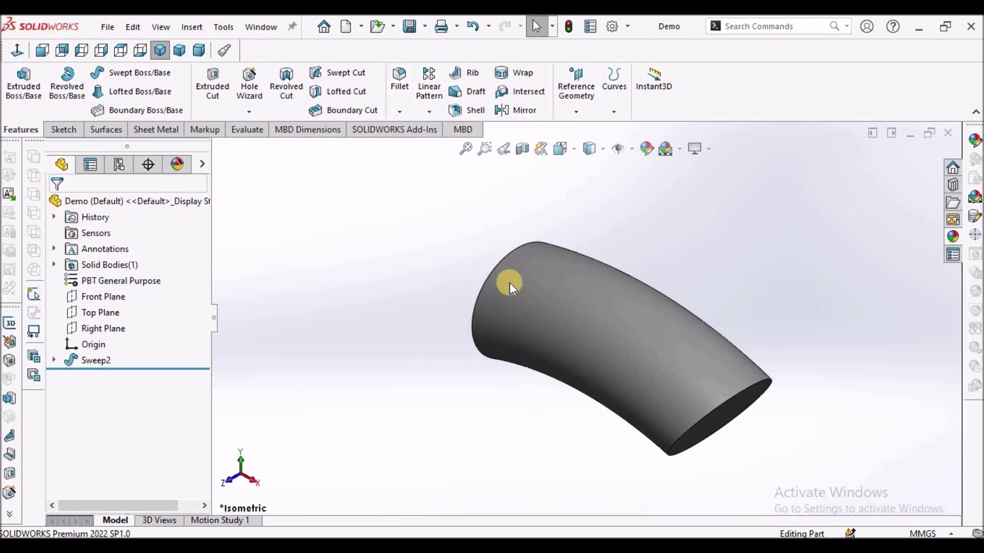
pyautogui.scroll(3, 702, 294)
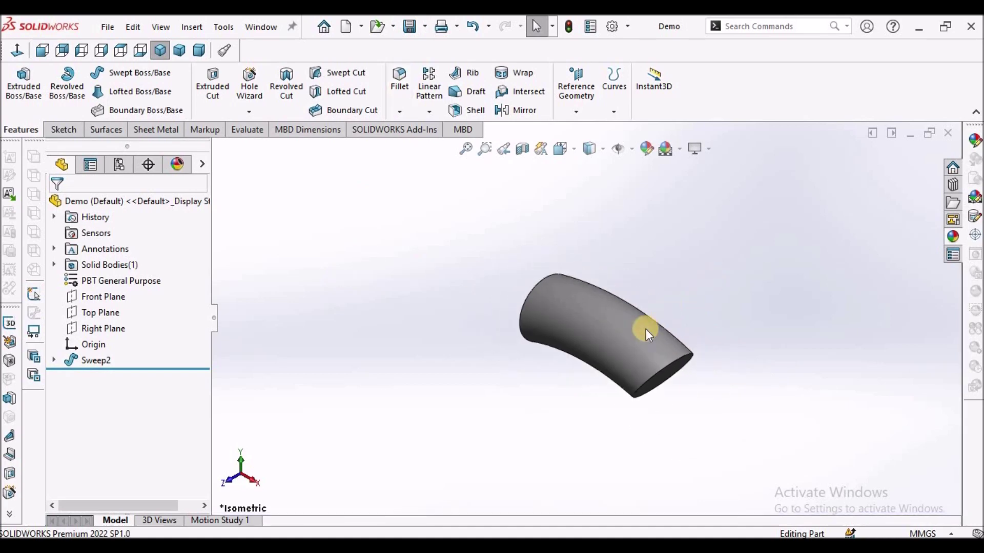
pyautogui.scroll(-3, 645, 329)
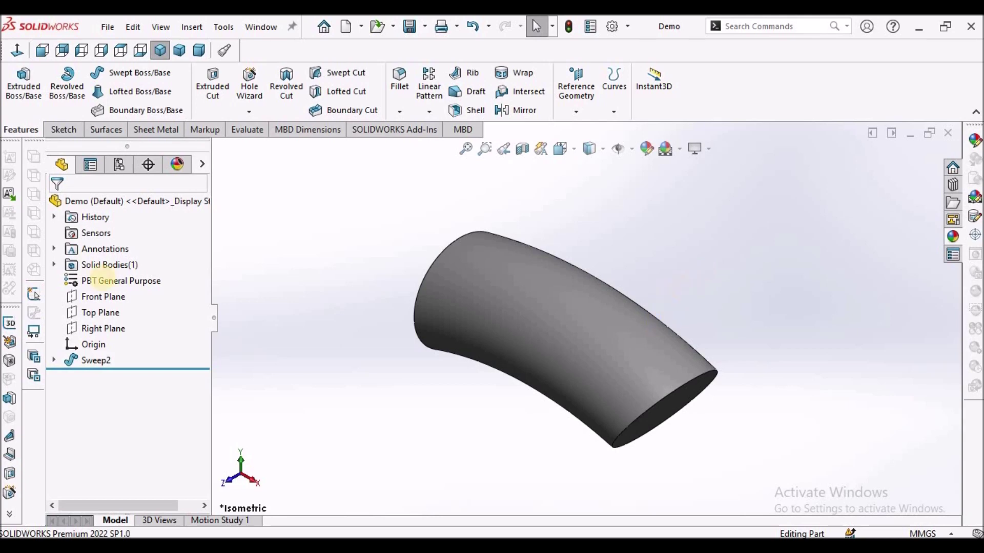
pyautogui.click(100, 314)
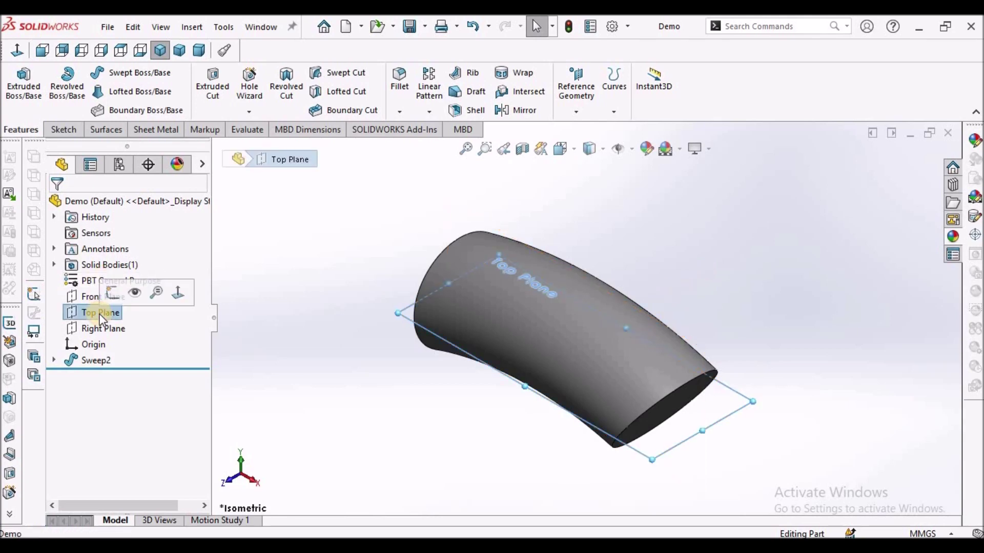
pyautogui.click(68, 132)
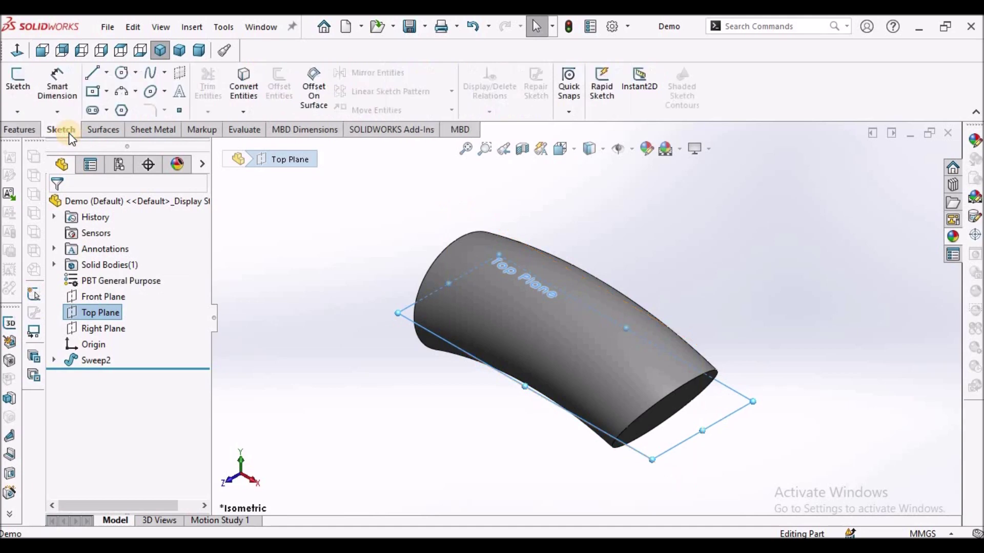
pyautogui.click(18, 77)
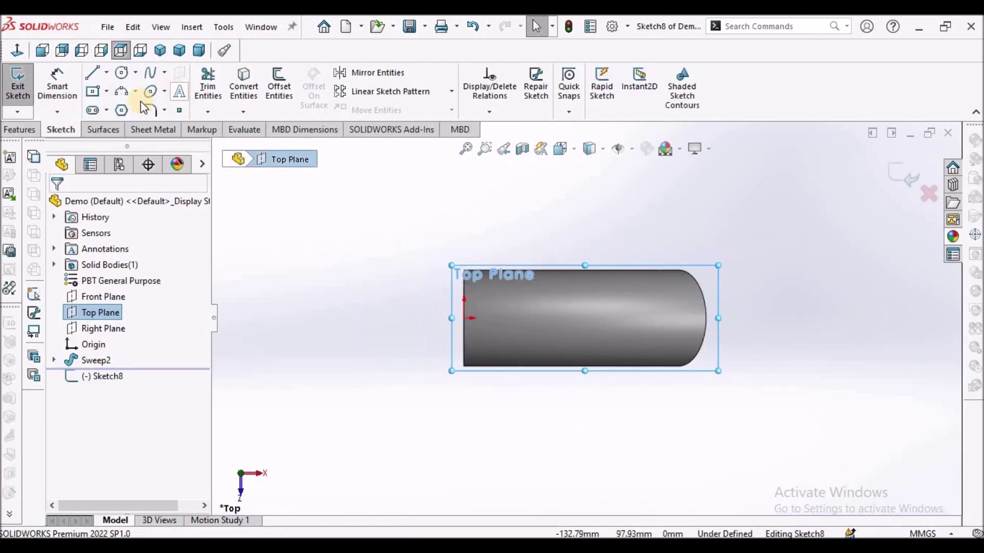
pyautogui.click(150, 91)
pyautogui.scroll(-2, 621, 344)
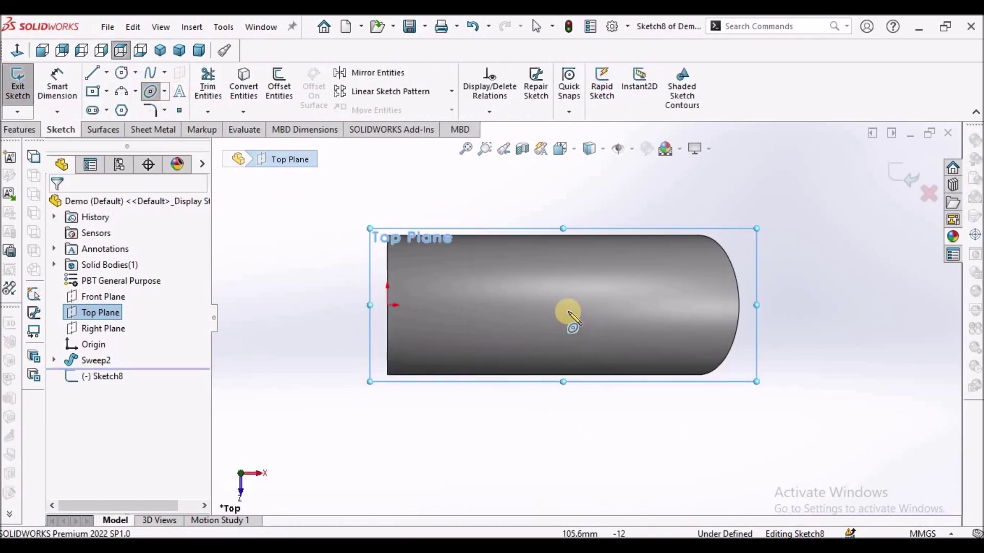
pyautogui.click(562, 306)
pyautogui.click(627, 306)
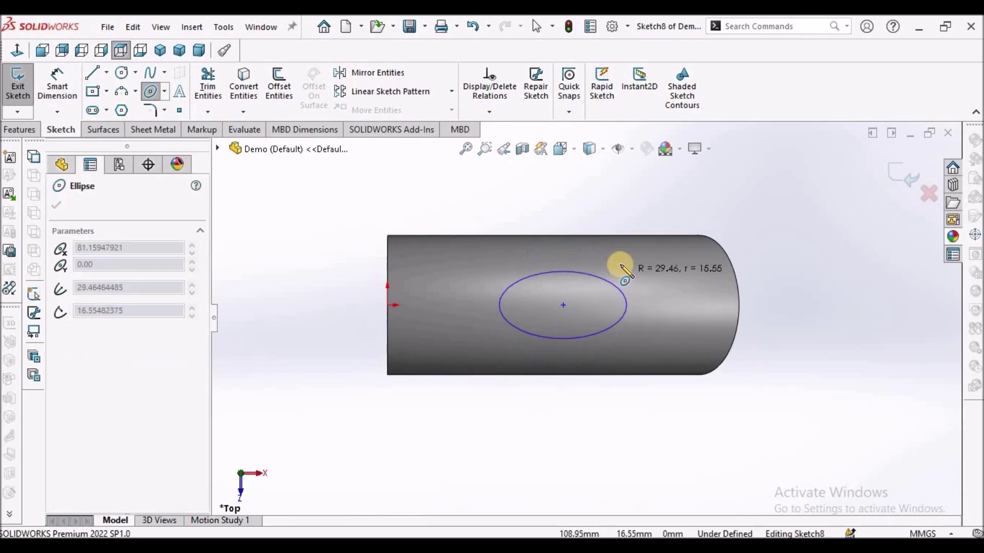
pyautogui.click(620, 259)
pyautogui.rightClick(478, 193)
pyautogui.click(495, 202)
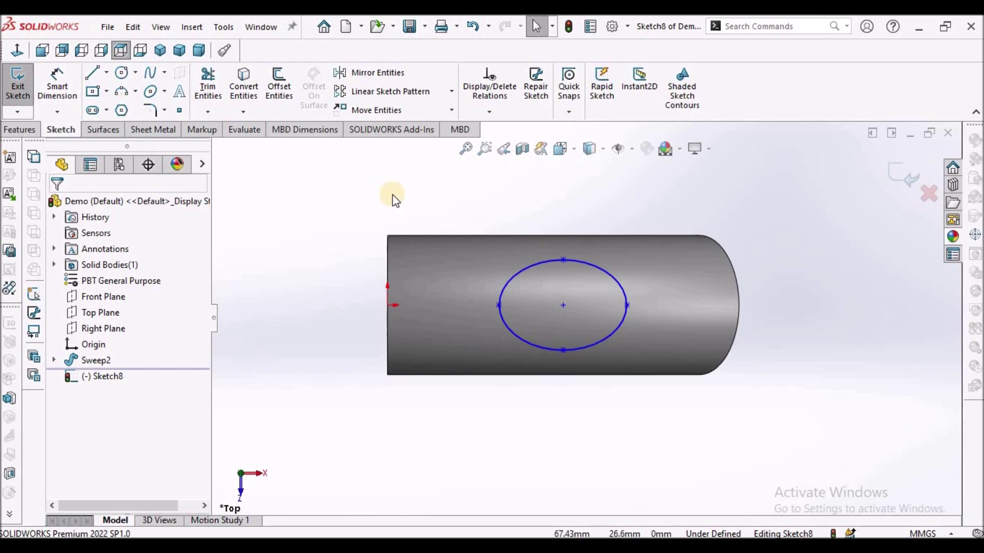
# Dimension the ellipse's minor axis across the tube as 55.6 mm.
pyautogui.press('d')
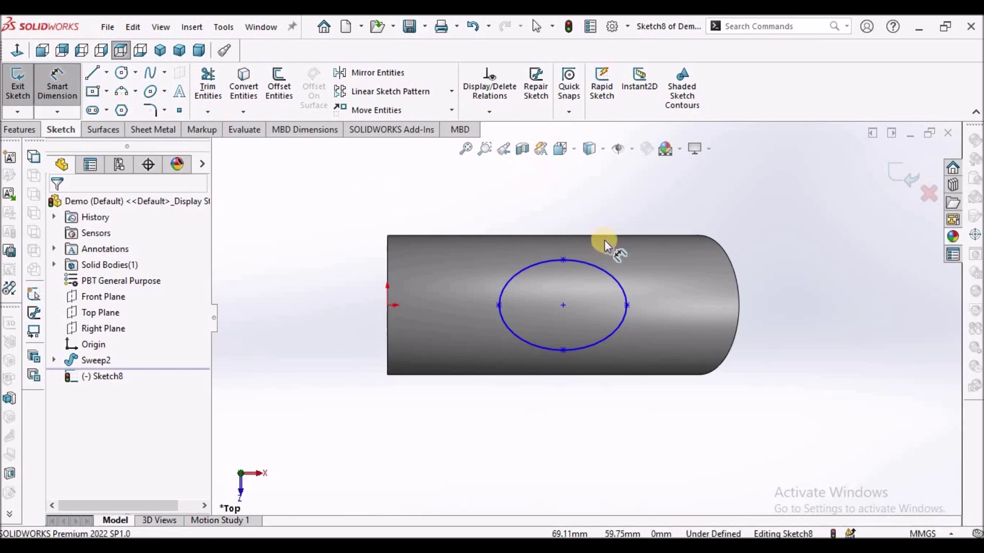
pyautogui.click(564, 259)
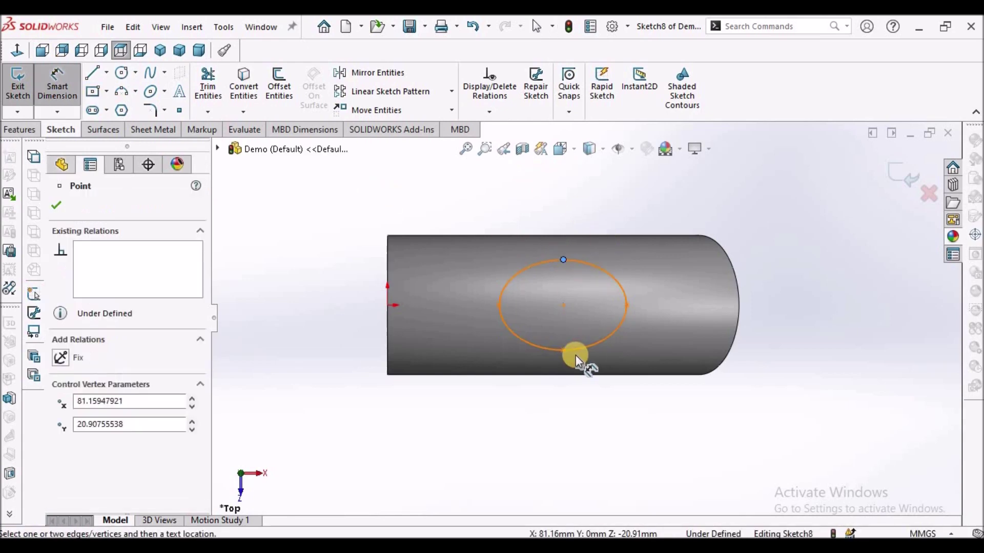
pyautogui.click(561, 351)
pyautogui.click(685, 297)
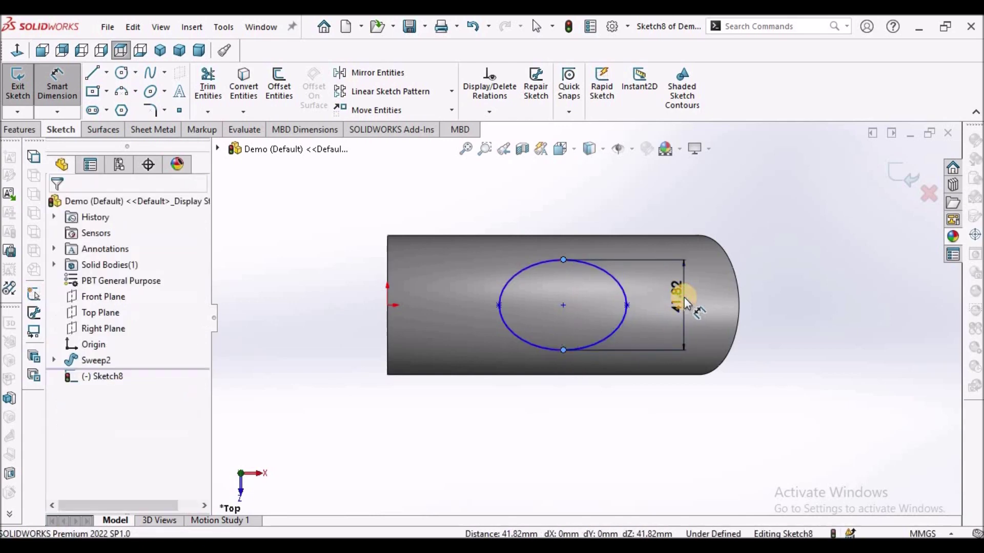
pyautogui.write('55.6')
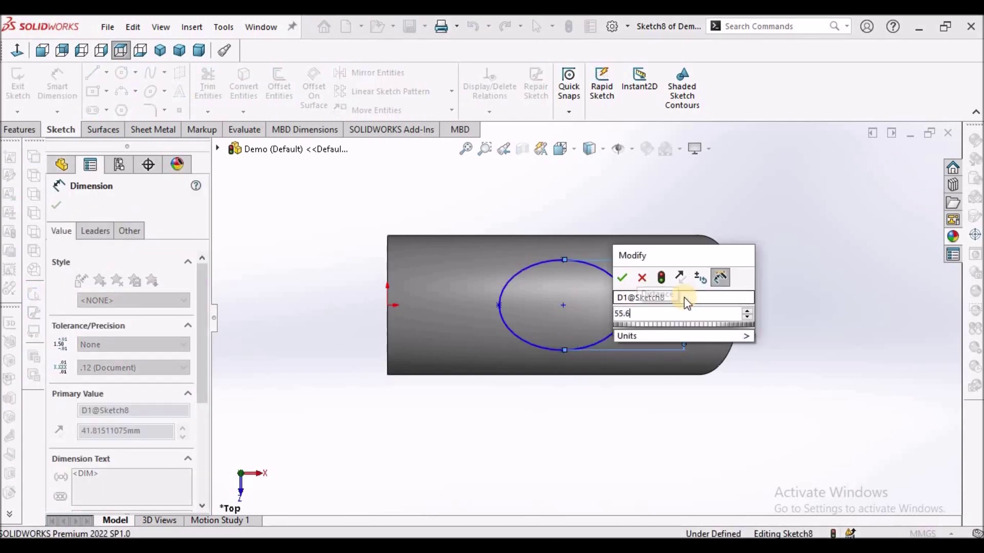
pyautogui.press('Return')
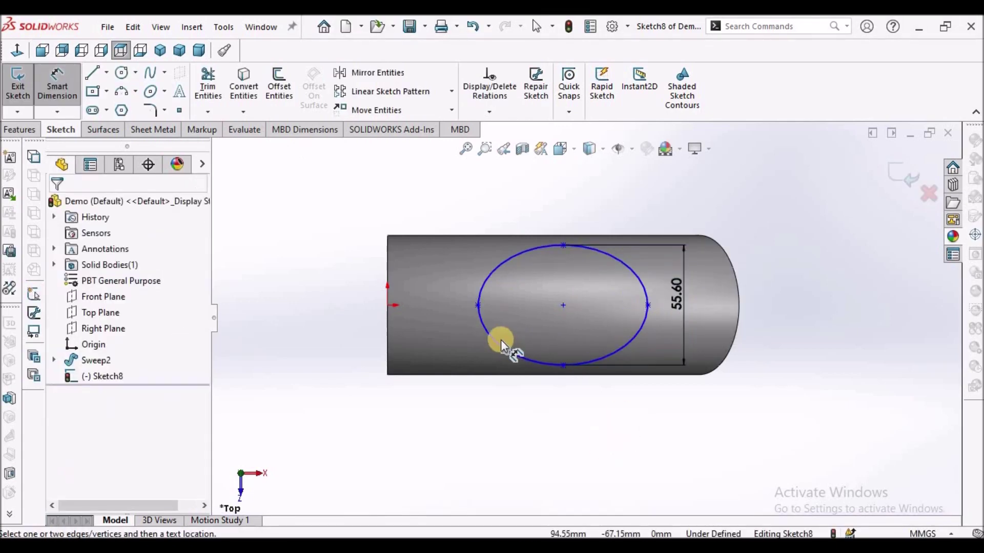
# Dimension the ellipse's major axis along the tube as 84 mm.
pyautogui.click(477, 305)
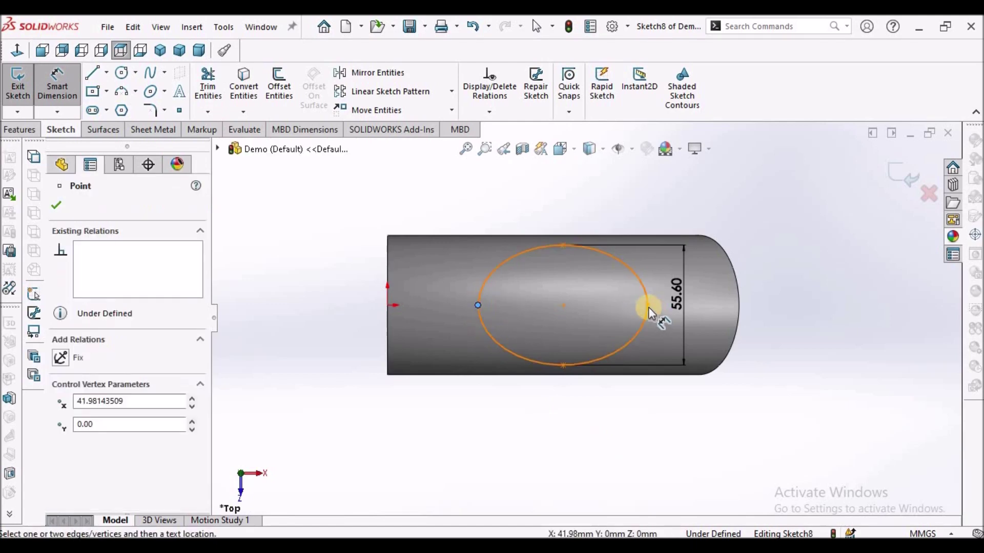
pyautogui.click(648, 306)
pyautogui.click(604, 189)
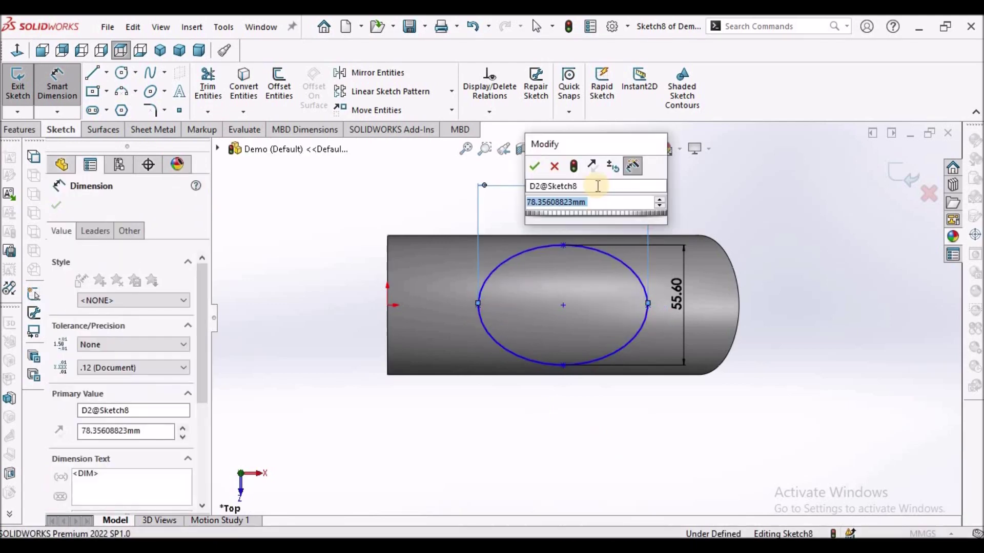
pyautogui.write('84')
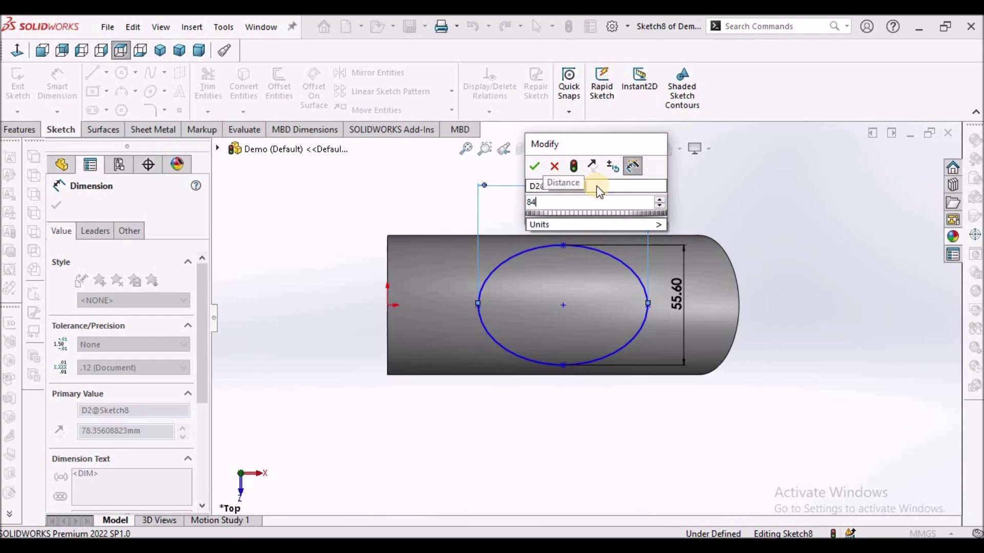
pyautogui.press('Return')
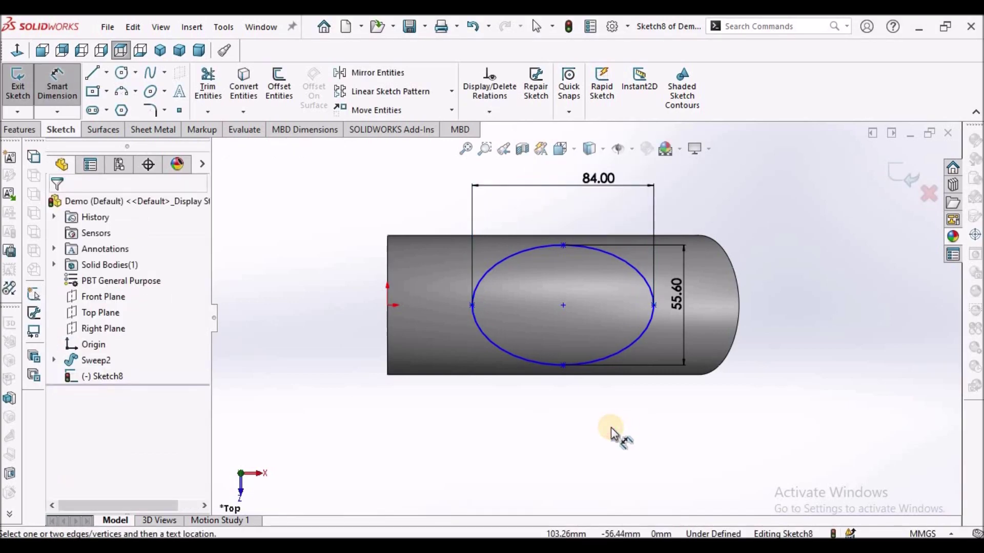
# Dimension the horizontal distance from the origin to the ellipse's centre as 74.6 mm.
pyautogui.click(388, 305)
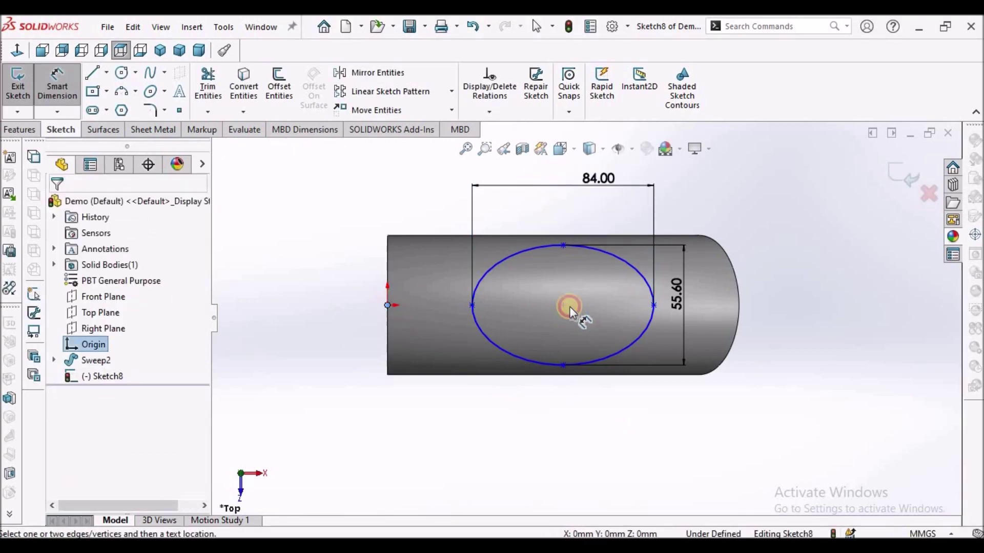
pyautogui.click(563, 306)
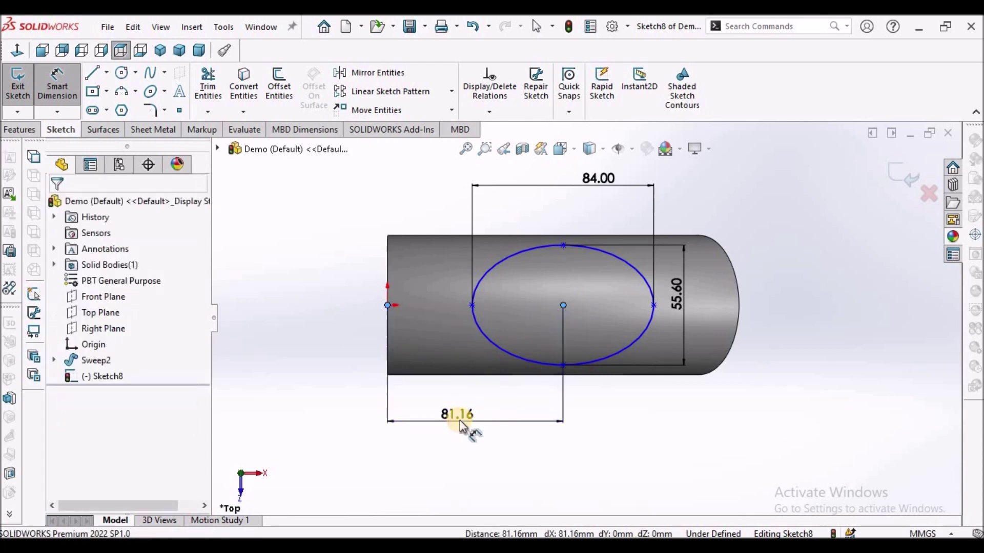
pyautogui.click(460, 421)
pyautogui.write('74.6')
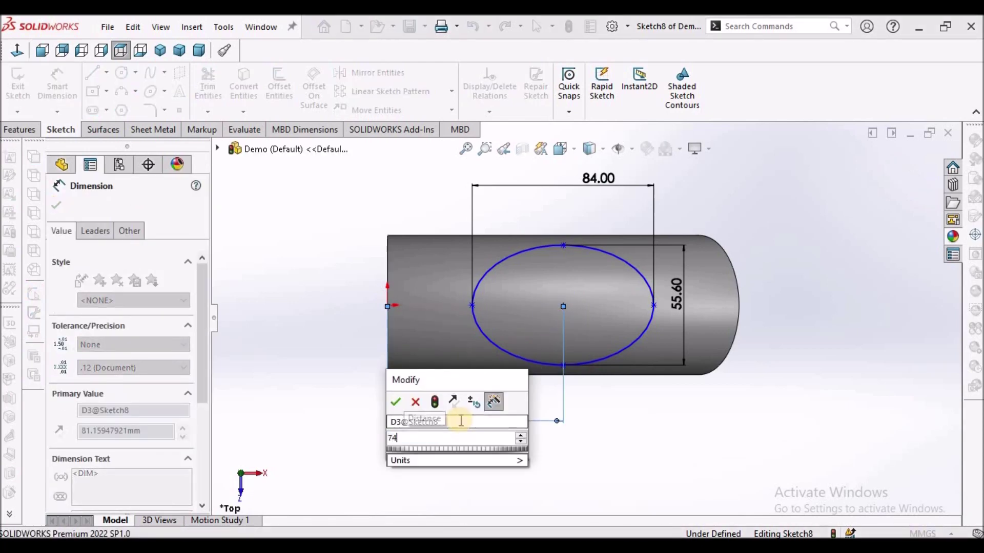
pyautogui.press('Return')
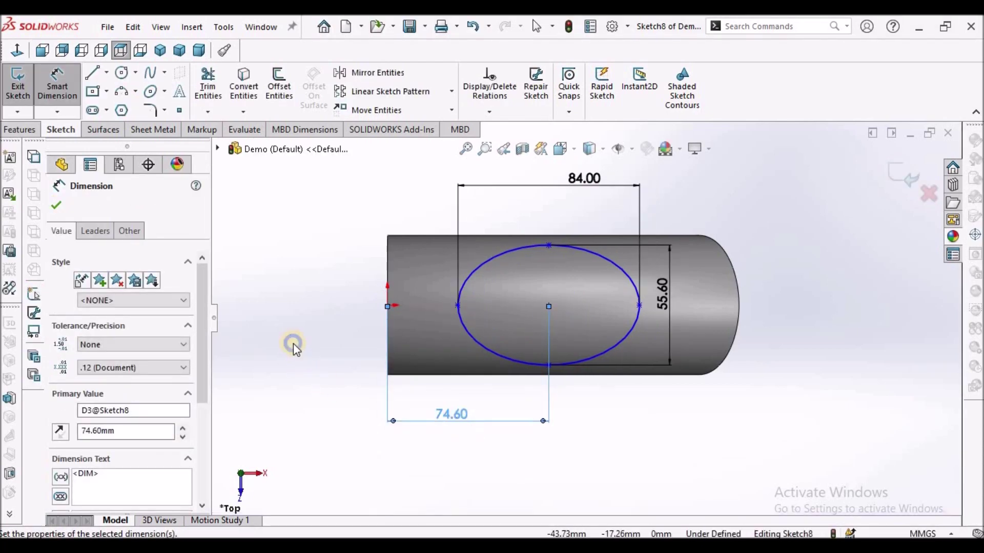
pyautogui.rightClick(293, 343)
pyautogui.click(306, 387)
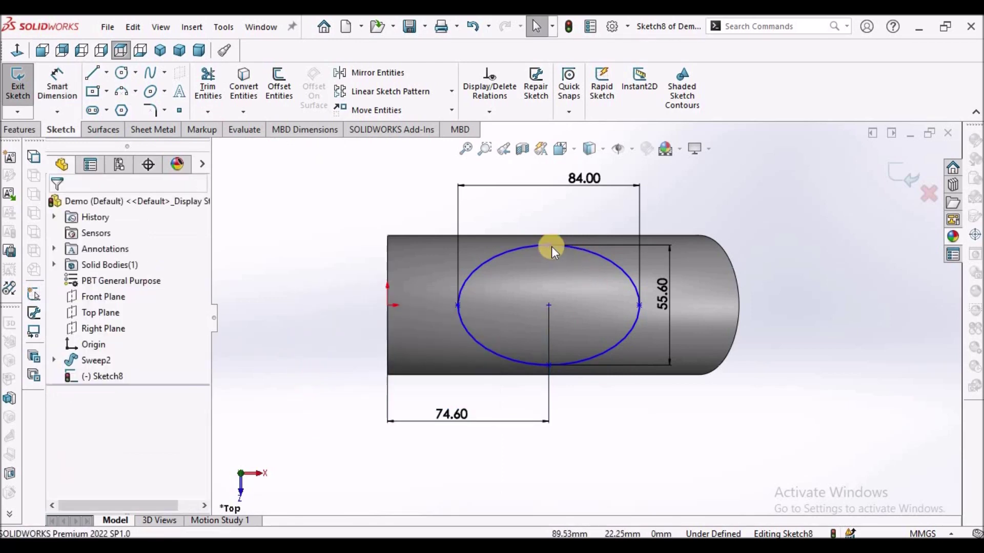
# Add a horizontal relation between the ellipse's centre point and the origin.
pyautogui.click(551, 306)
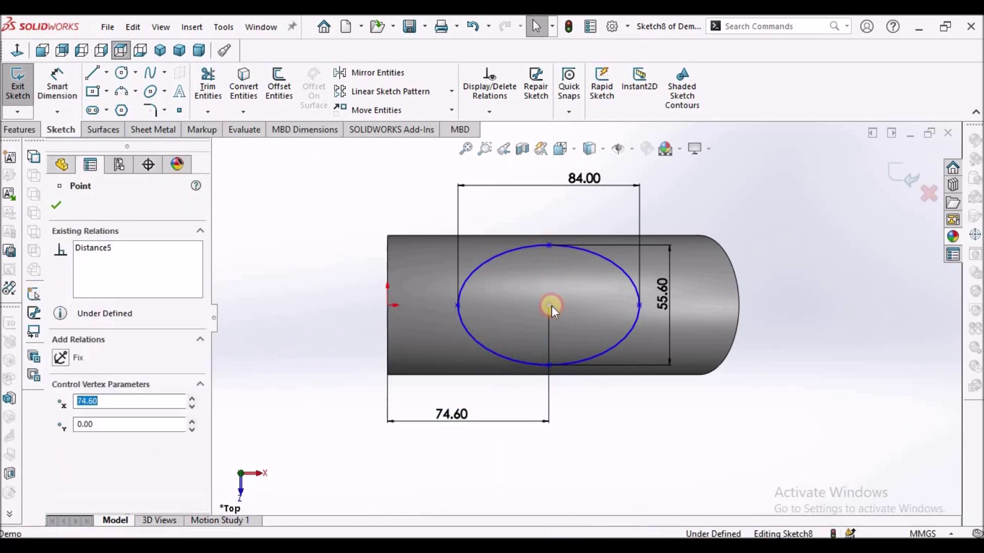
pyautogui.keyDown('ctrl'); pyautogui.click(389, 305); pyautogui.keyUp('ctrl')
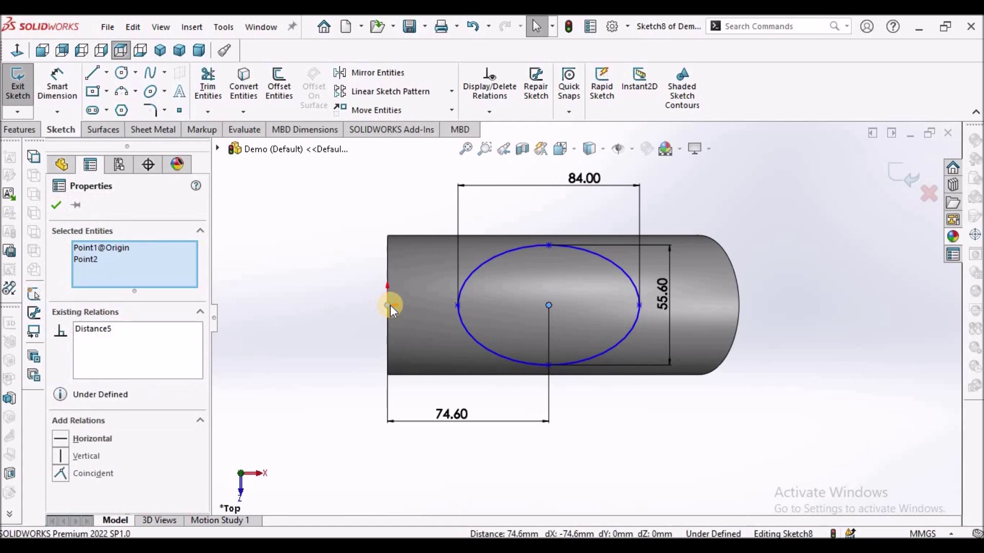
pyautogui.click(69, 438)
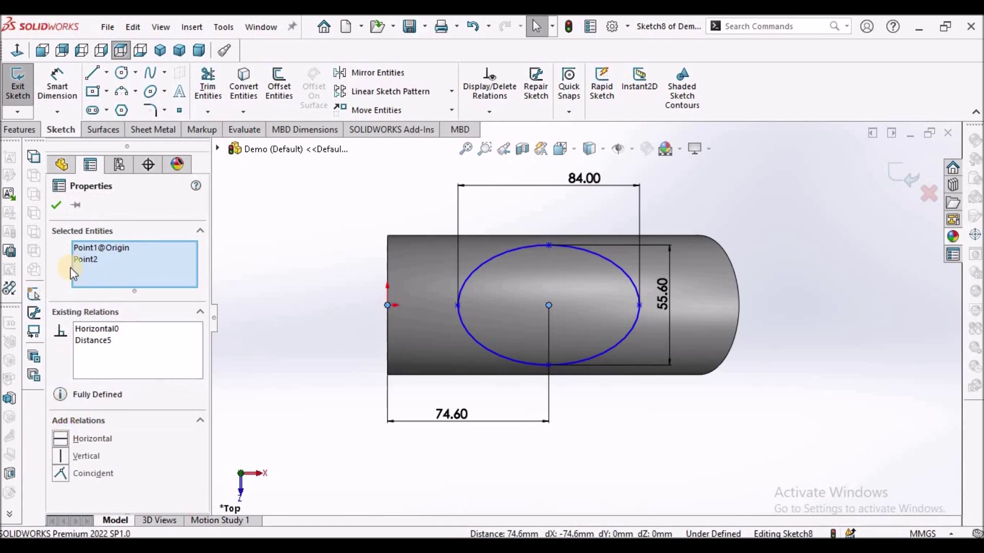
pyautogui.click(303, 234)
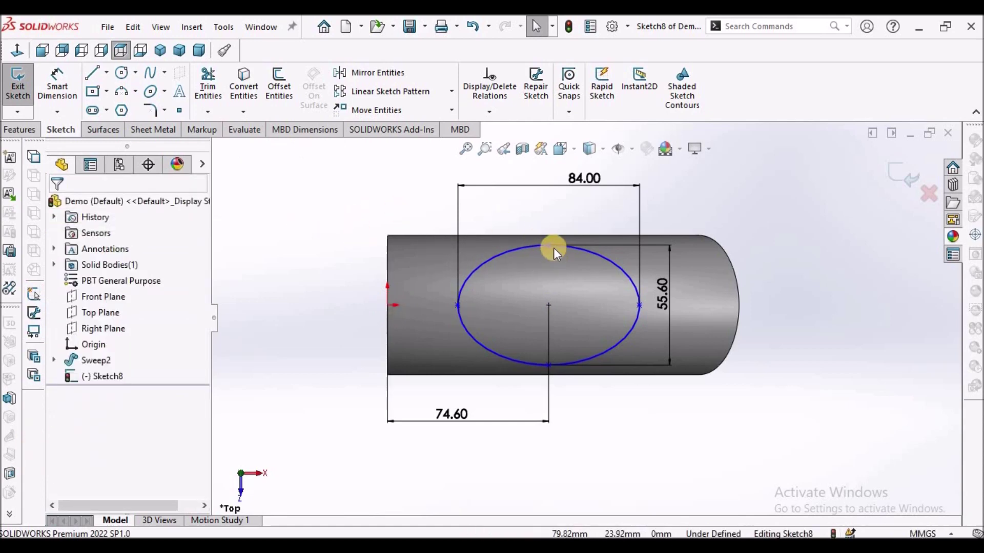
# Add a vertical relation between the two end points of the ellipse's minor axis and exit the sketch.
pyautogui.click(549, 244)
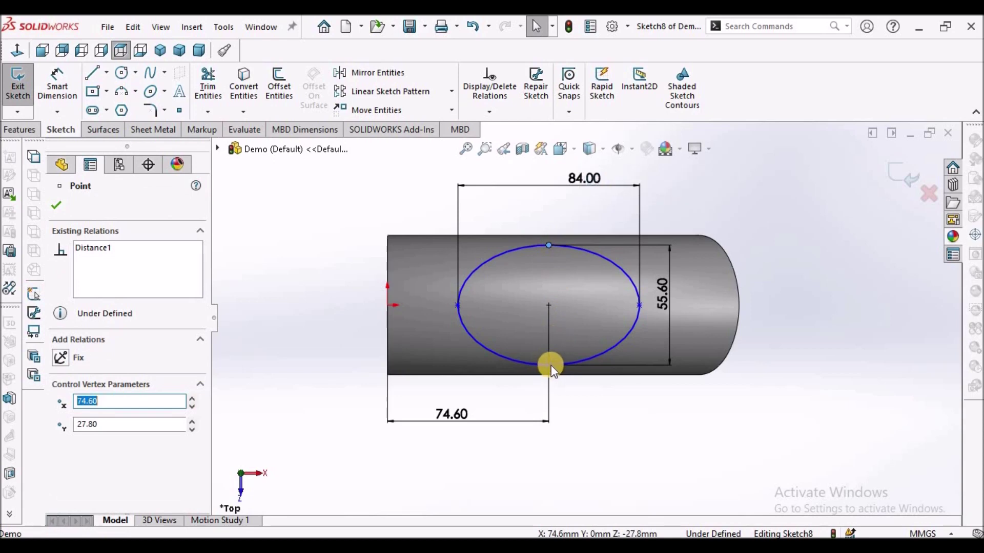
pyautogui.keyDown('ctrl'); pyautogui.click(550, 365); pyautogui.keyUp('ctrl')
pyautogui.click(69, 455)
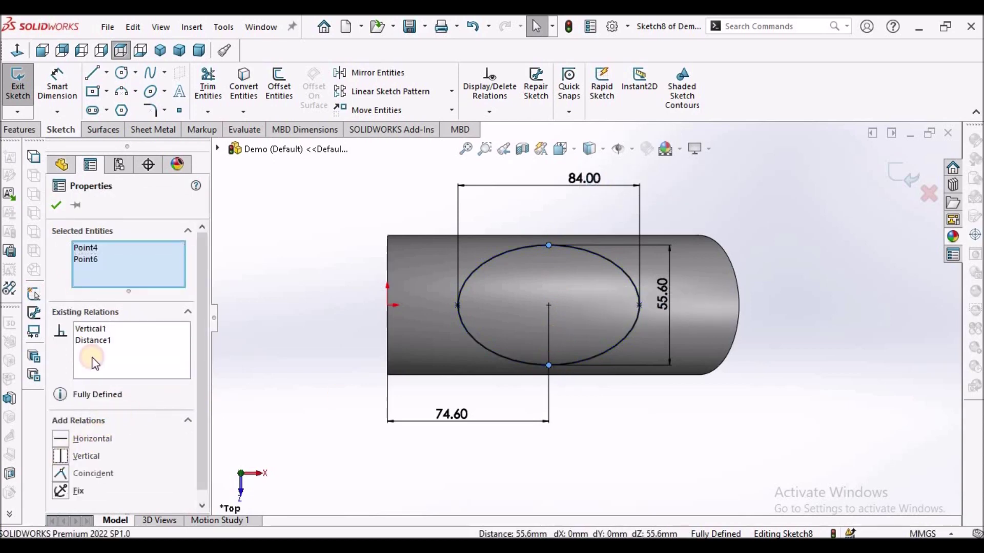
pyautogui.click(57, 206)
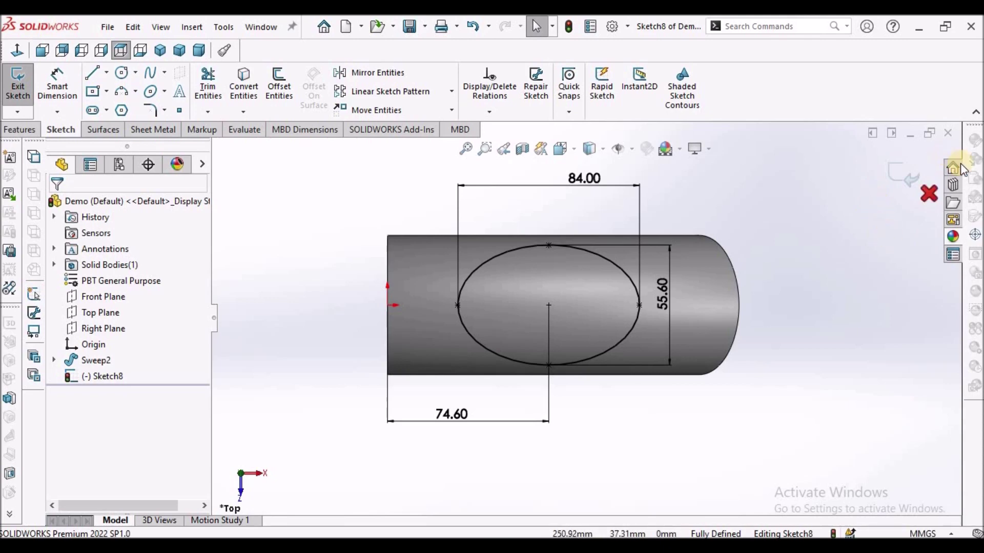
pyautogui.click(842, 238)
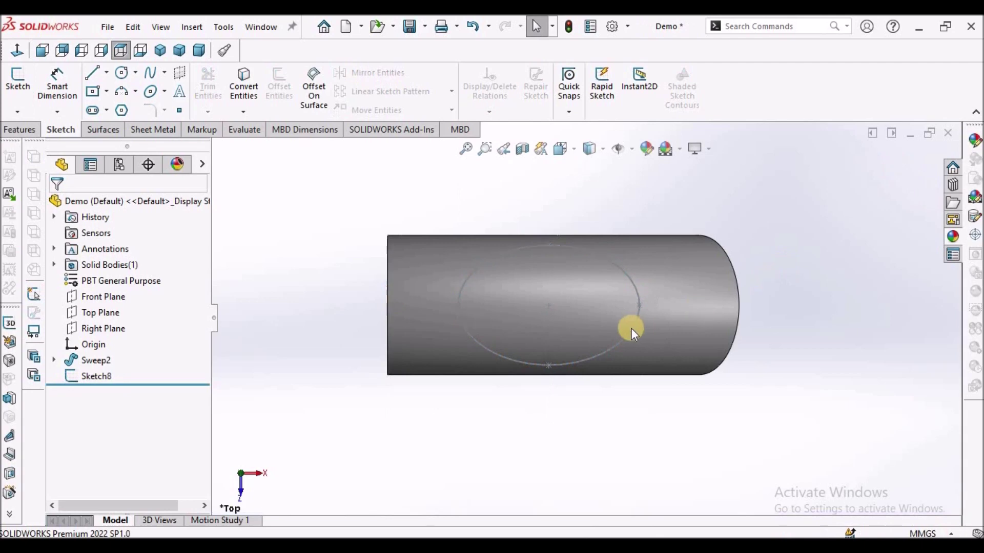
# Split the tube's outer face with a projection Split Line from the ellipse sketch, using single direction with the direction reversed.
pyautogui.moveTo(630, 330)
pyautogui.mouseDown(button='middle')
pyautogui.moveTo(617, 223)
pyautogui.moveTo(581, 287)
pyautogui.moveTo(584, 307)
pyautogui.mouseUp(button='middle')
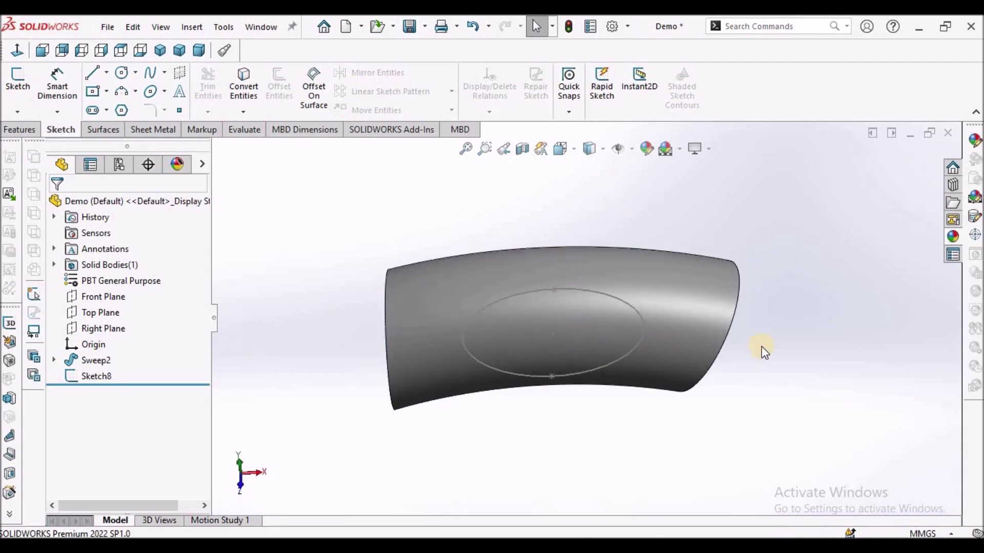
pyautogui.click(97, 377)
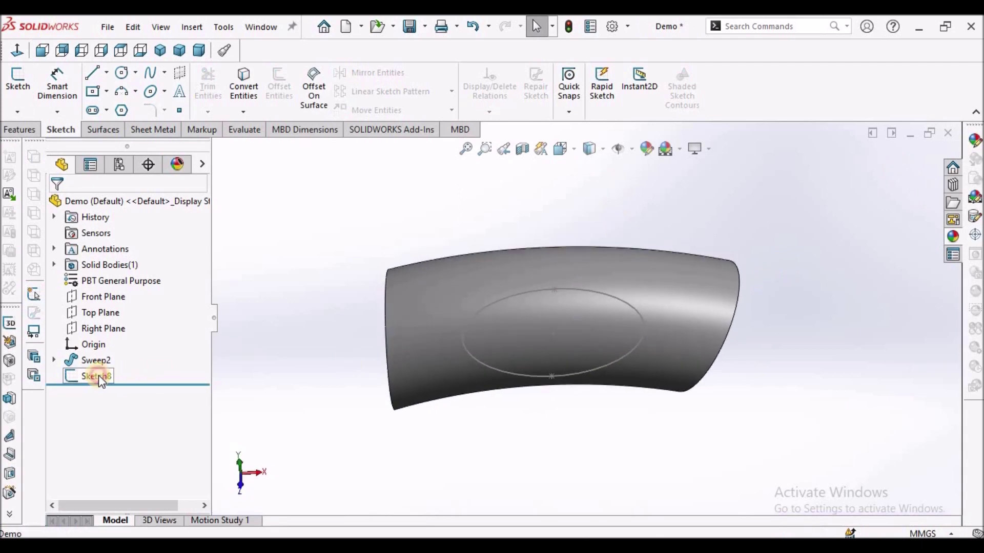
pyautogui.click(12, 130)
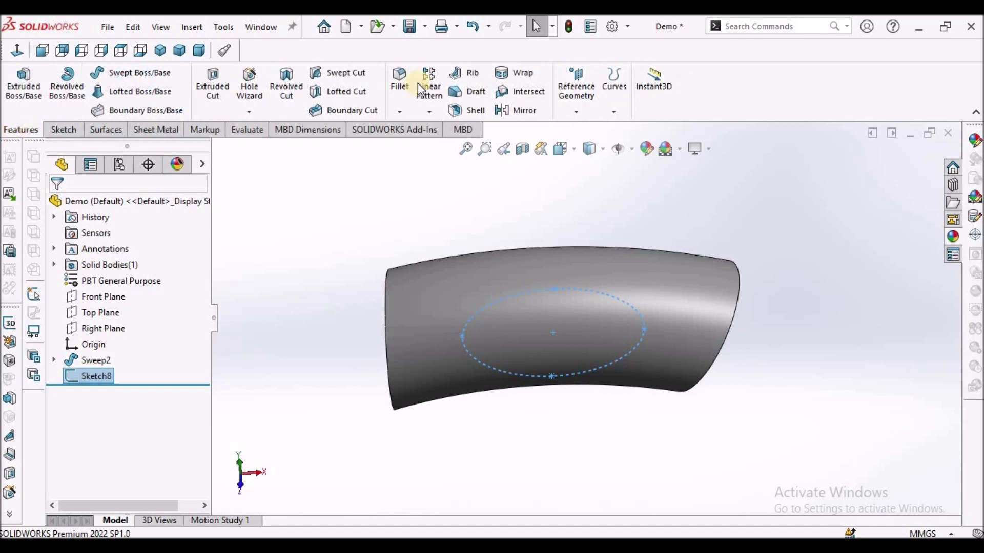
pyautogui.click(614, 105)
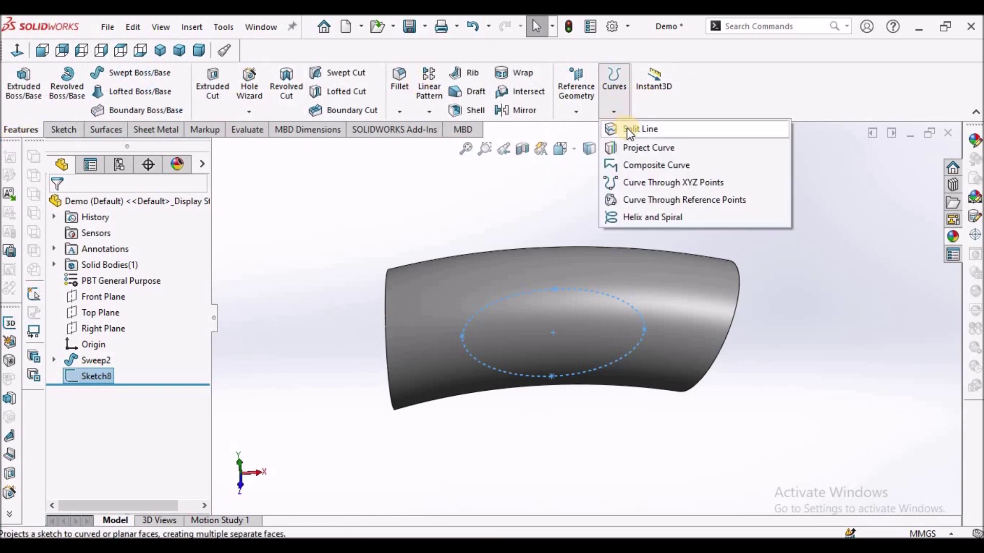
pyautogui.click(627, 129)
pyautogui.click(561, 285)
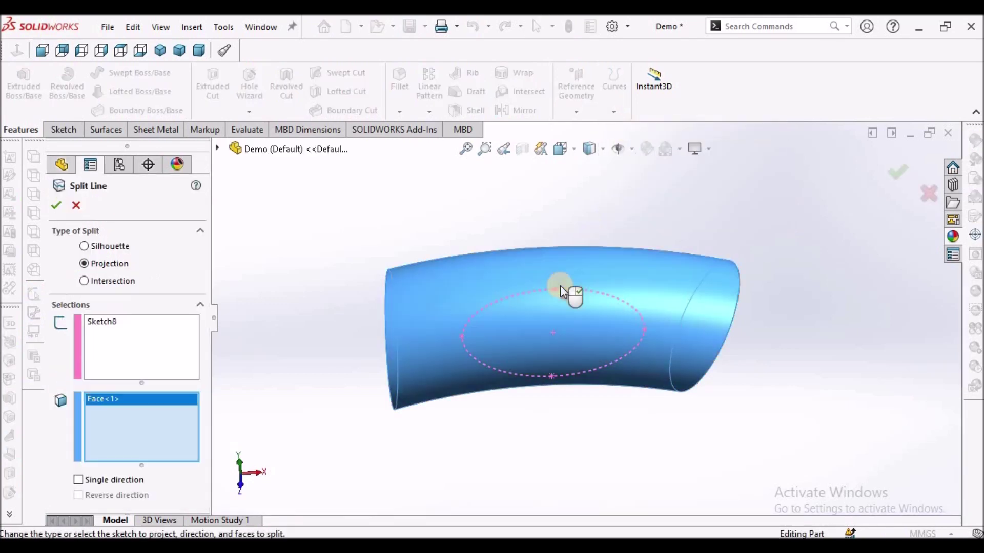
pyautogui.moveTo(654, 264); pyautogui.dragTo(639, 288, button='middle')
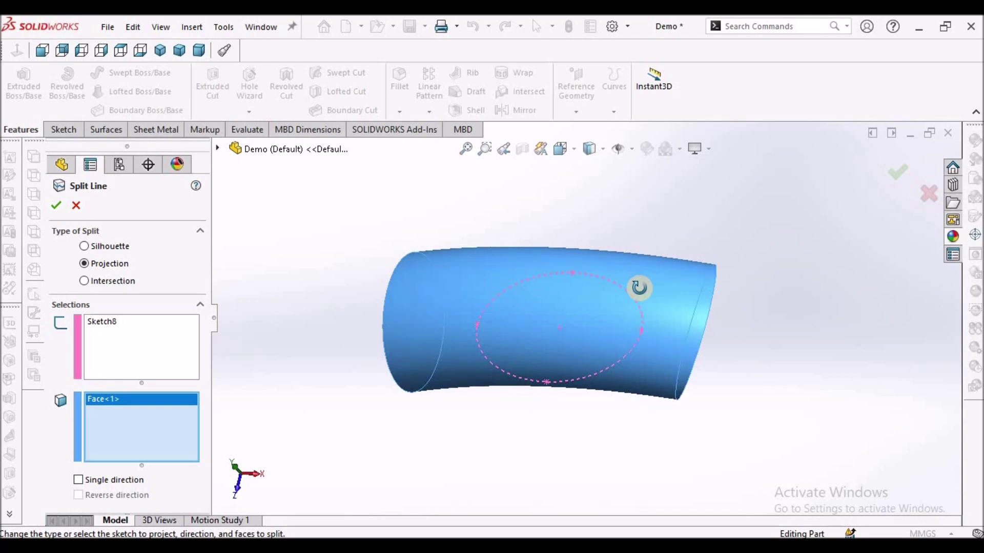
pyautogui.click(78, 480)
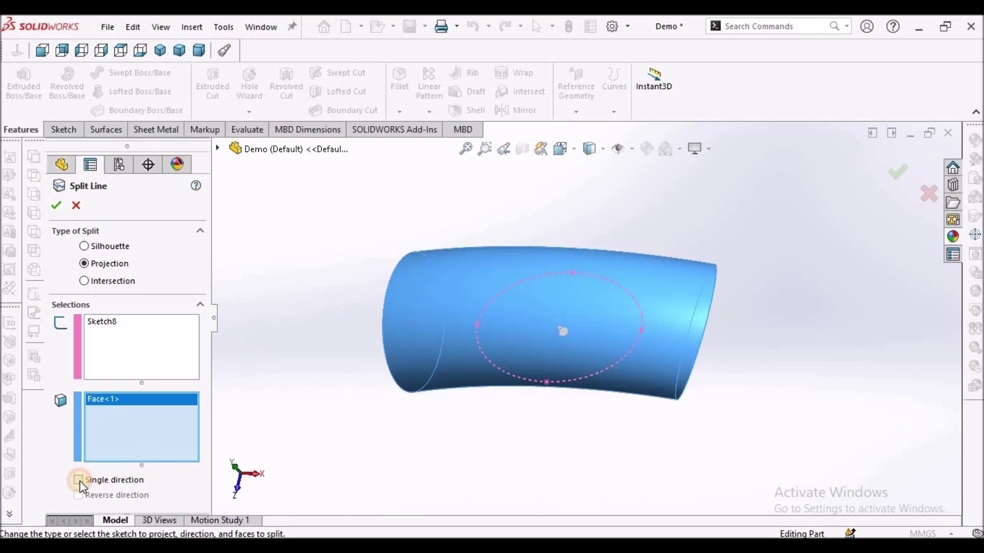
pyautogui.moveTo(500, 299); pyautogui.dragTo(490, 231, button='middle')
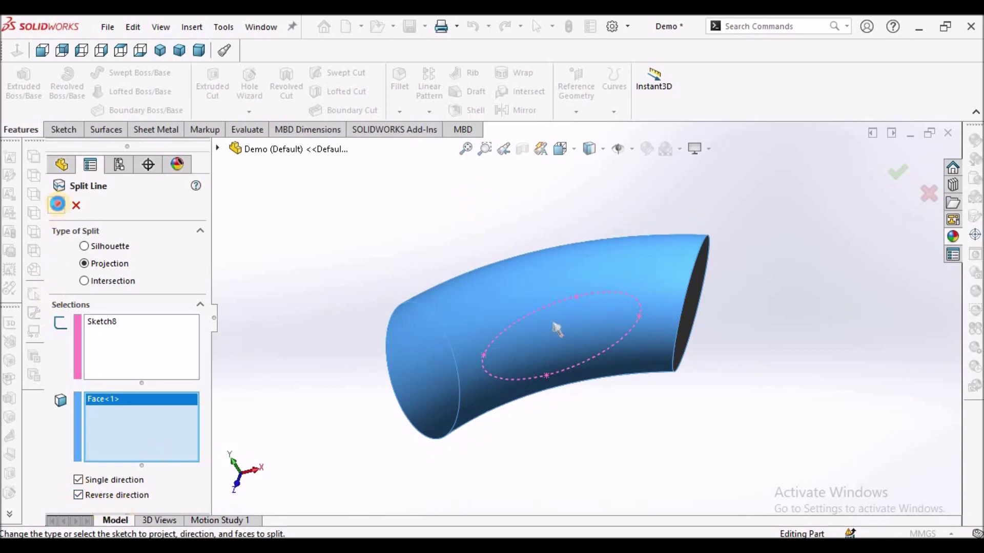
pyautogui.press('Return')
# Copy the elliptical split face as a separate surface using Offset Surface with a distance of 0 mm.
pyautogui.moveTo(512, 202); pyautogui.dragTo(567, 285, button='middle')
pyautogui.scroll(-5, 567, 286)
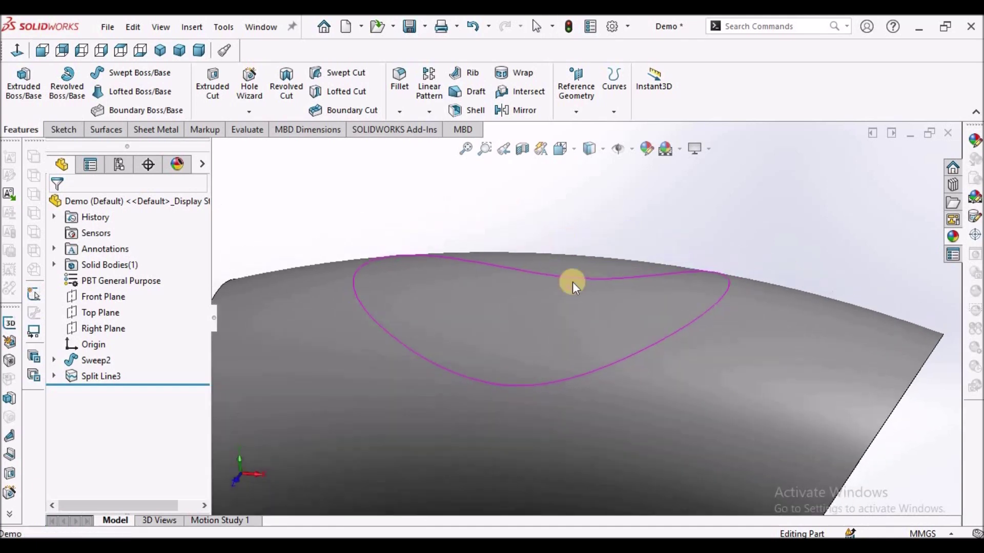
pyautogui.scroll(5, 573, 282)
pyautogui.moveTo(582, 325); pyautogui.dragTo(582, 373, button='middle')
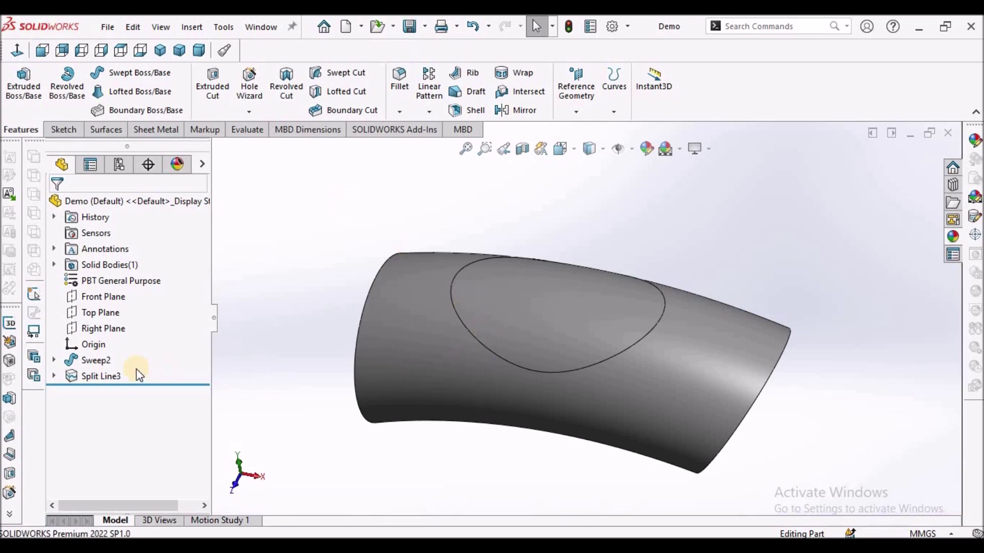
pyautogui.click(532, 330)
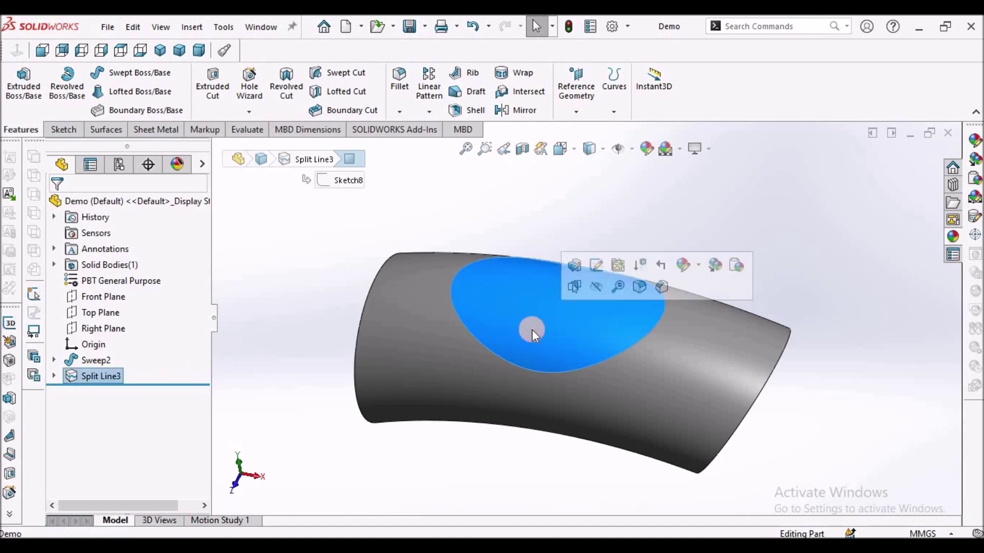
pyautogui.click(106, 130)
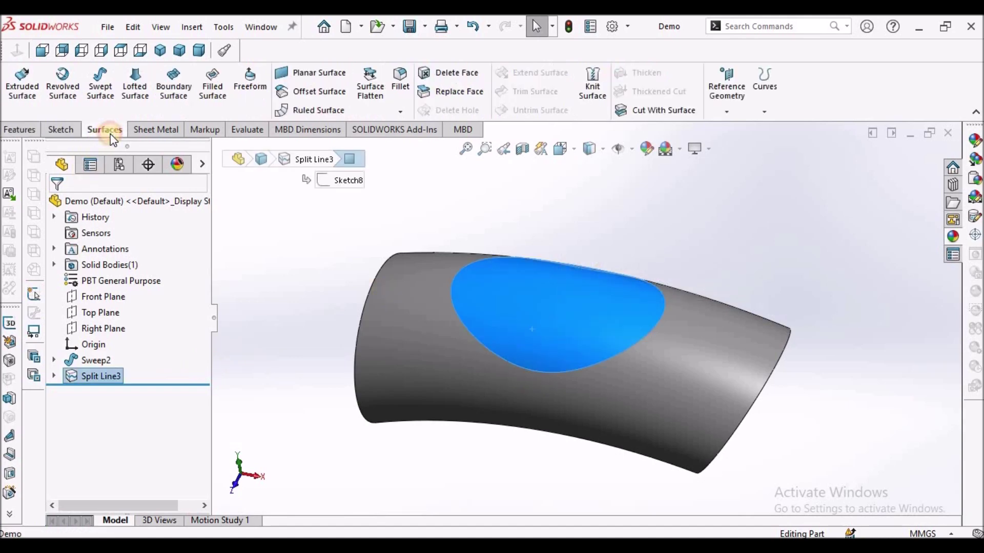
pyautogui.click(303, 94)
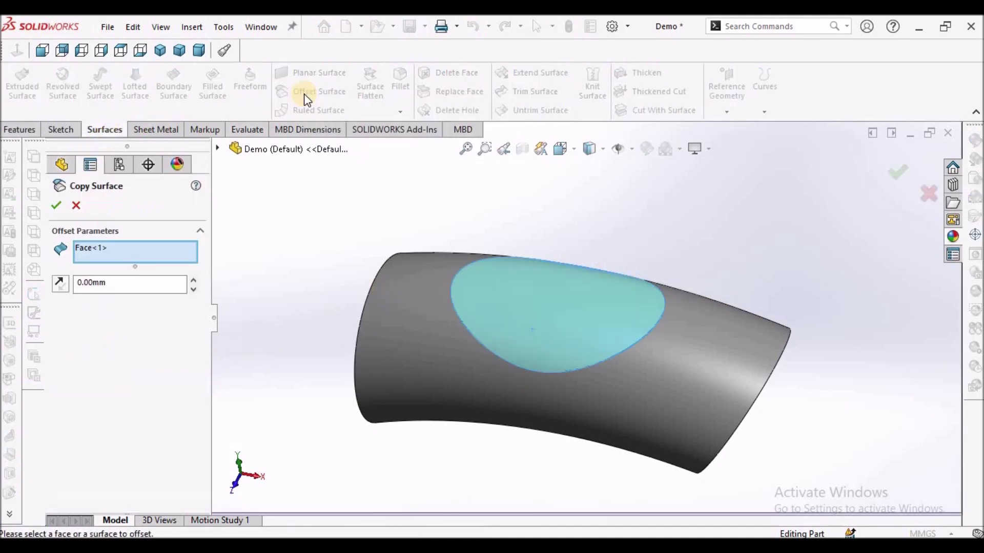
pyautogui.click(134, 284)
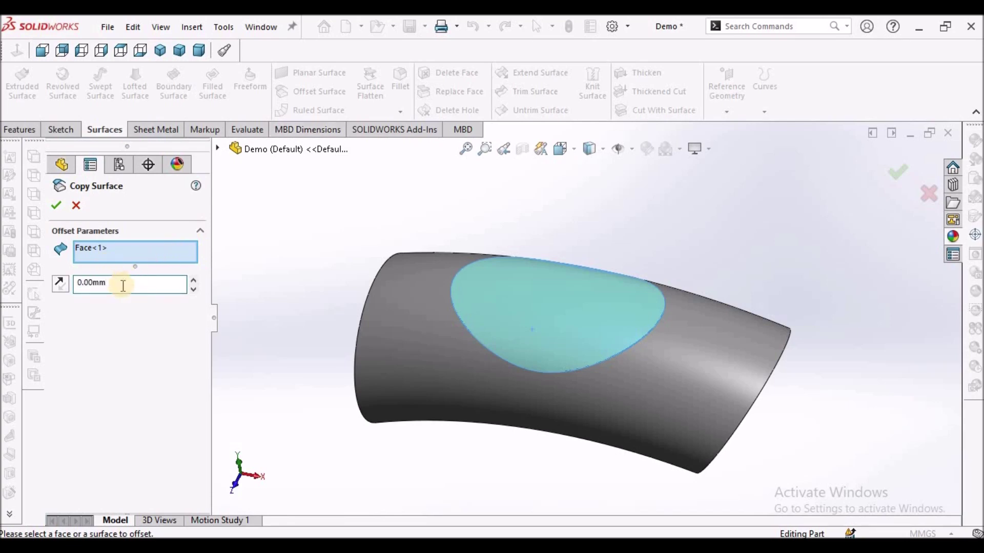
pyautogui.click(58, 208)
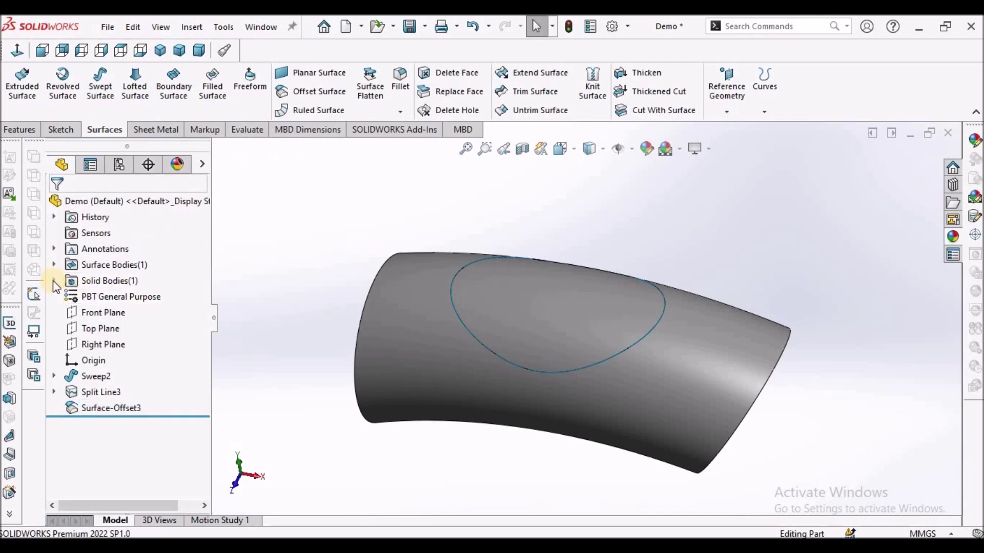
# Hide the tube's solid body to examine the copied elliptical surface on its own, and show the body again.
pyautogui.click(105, 408)
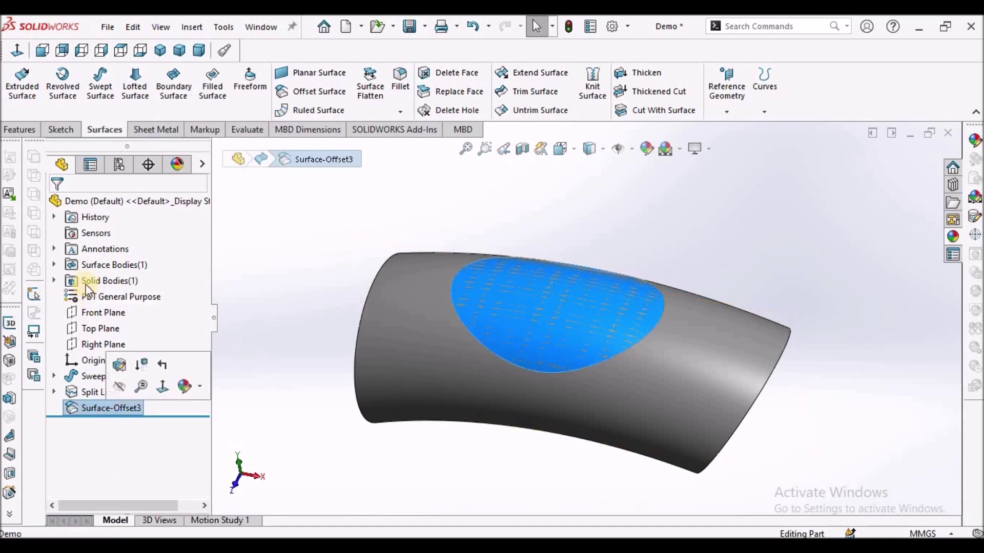
pyautogui.click(54, 265)
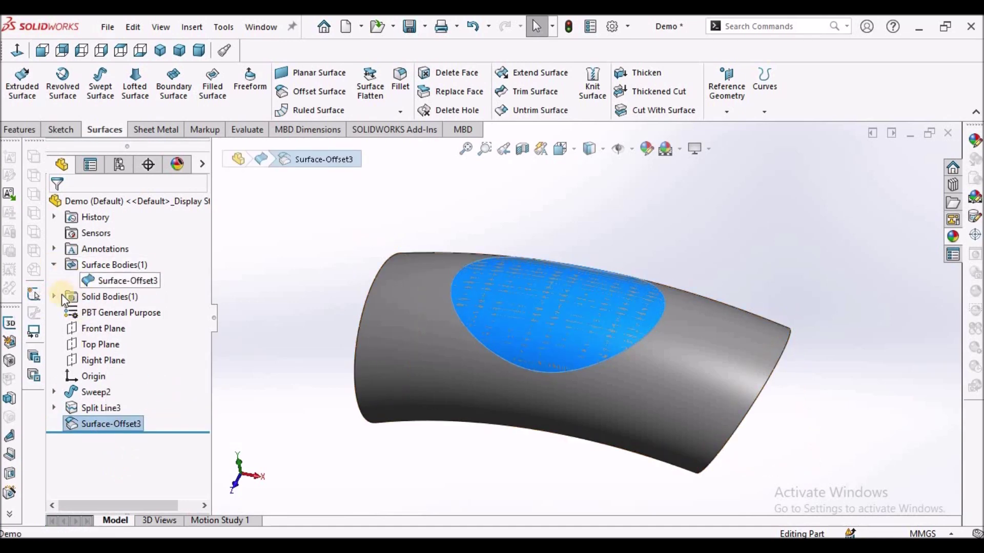
pyautogui.click(54, 297)
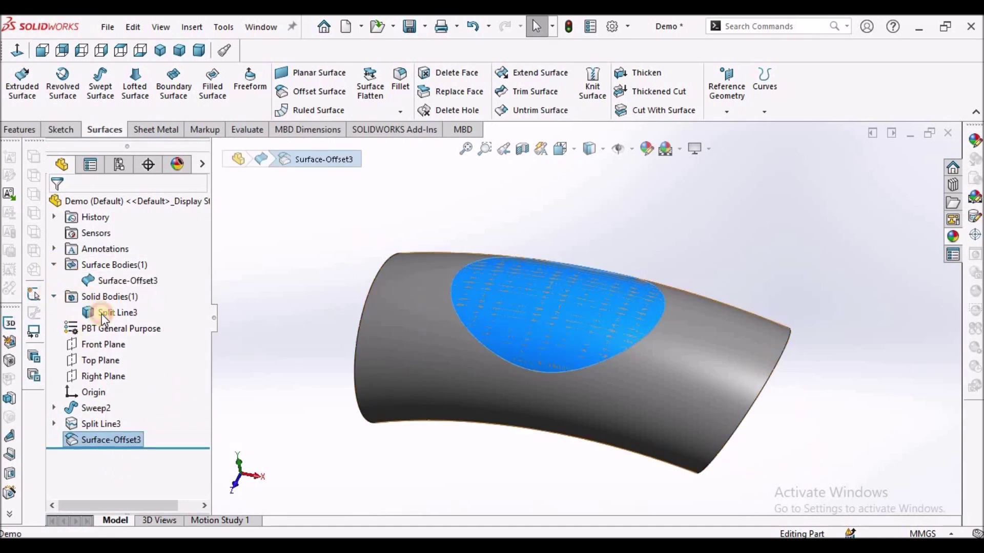
pyautogui.click(101, 313)
pyautogui.click(118, 291)
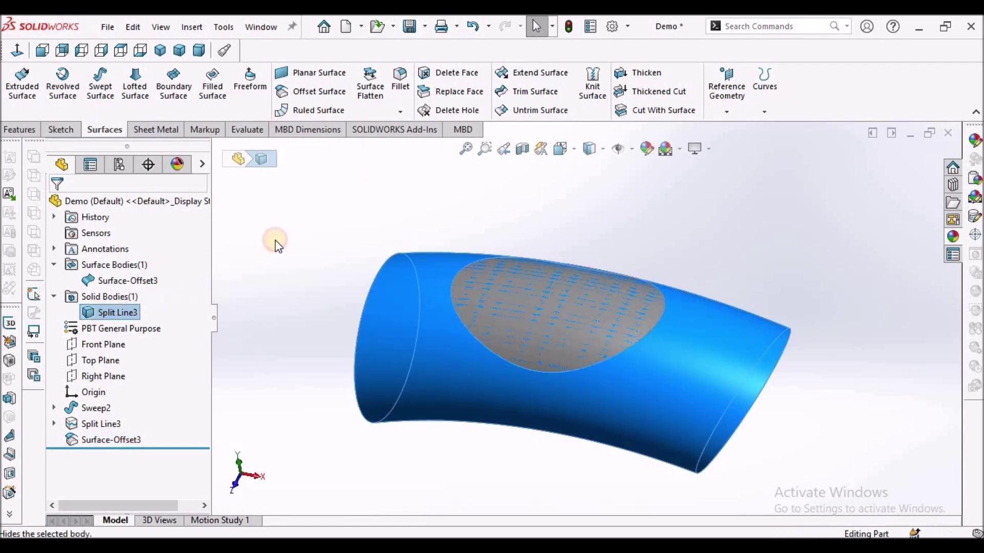
pyautogui.scroll(3, 650, 351)
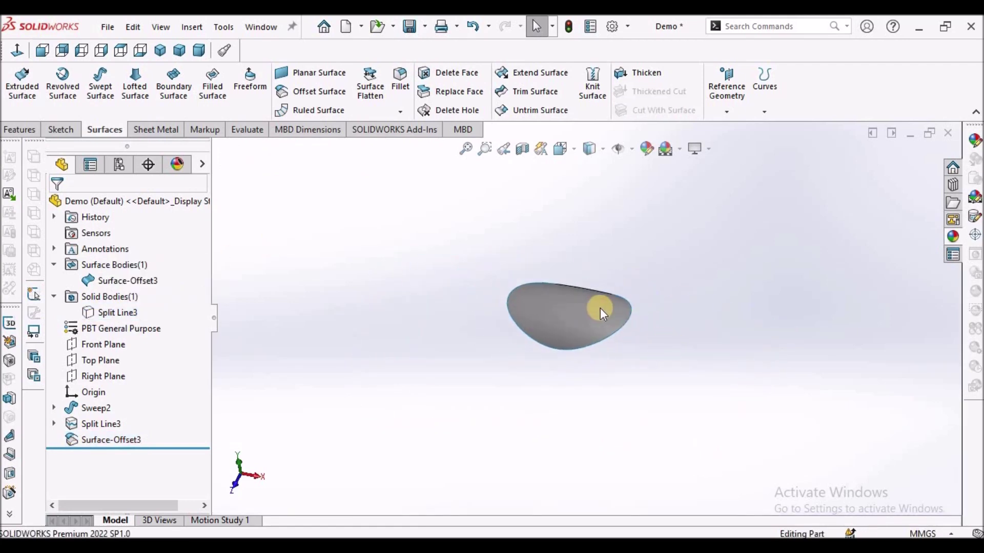
pyautogui.scroll(-2, 600, 311)
pyautogui.scroll(-3, 544, 333)
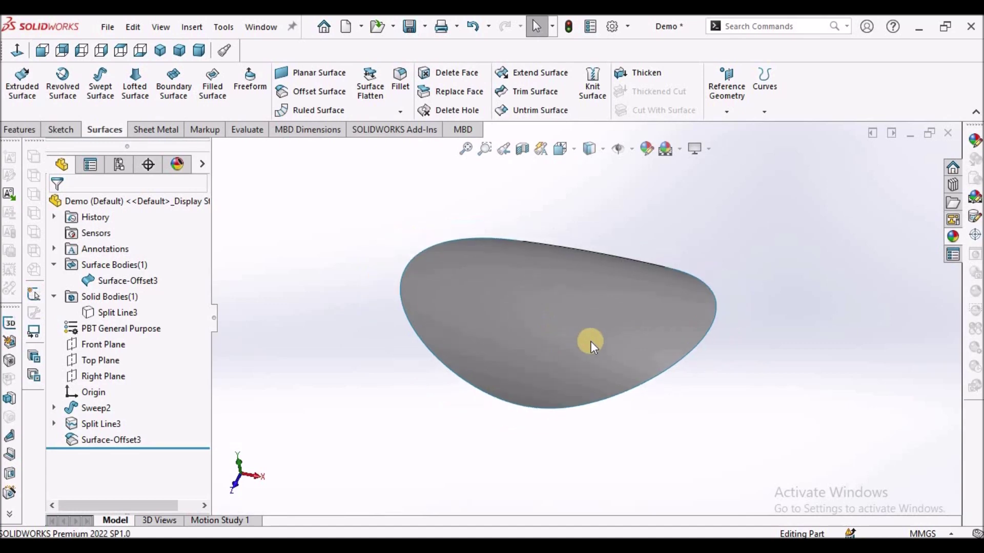
pyautogui.scroll(-2, 601, 307)
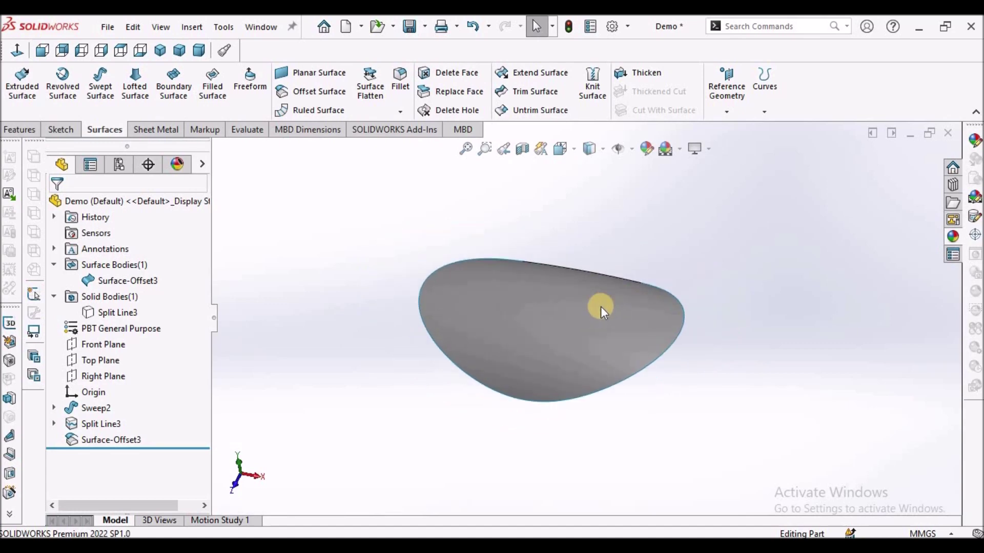
pyautogui.click(113, 281)
pyautogui.click(257, 282)
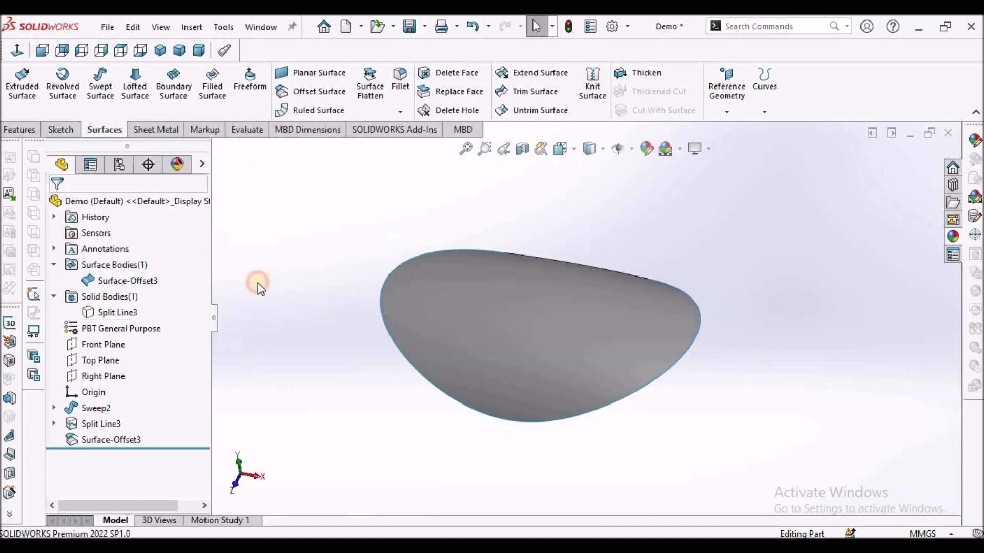
pyautogui.rightClick(111, 311)
pyautogui.click(123, 285)
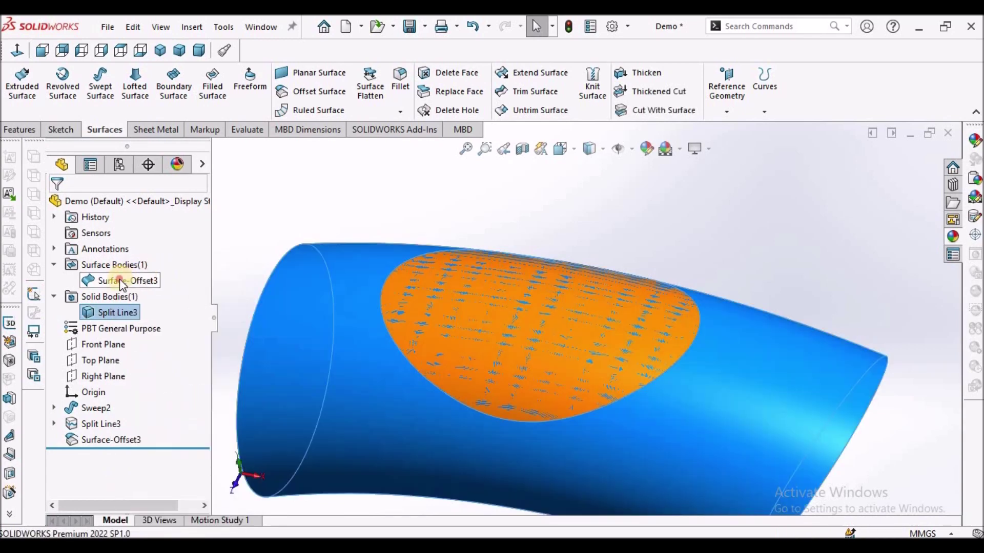
# Cut the elliptical recess 2 mm deep into the tube with a Thickened Cut from the copied surface, thickening on side 2.
pyautogui.click(120, 282)
pyautogui.scroll(3, 578, 246)
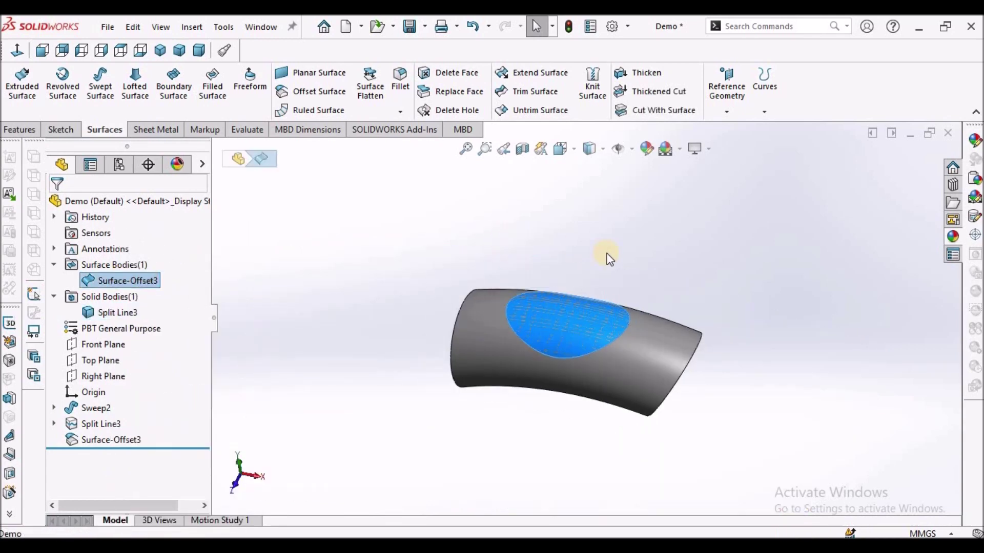
pyautogui.click(649, 95)
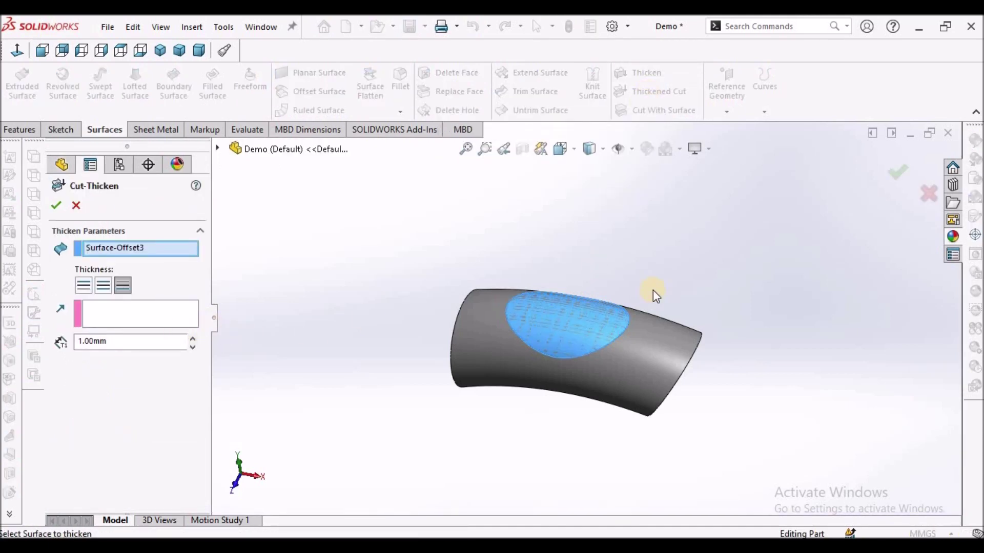
pyautogui.doubleClick(146, 344)
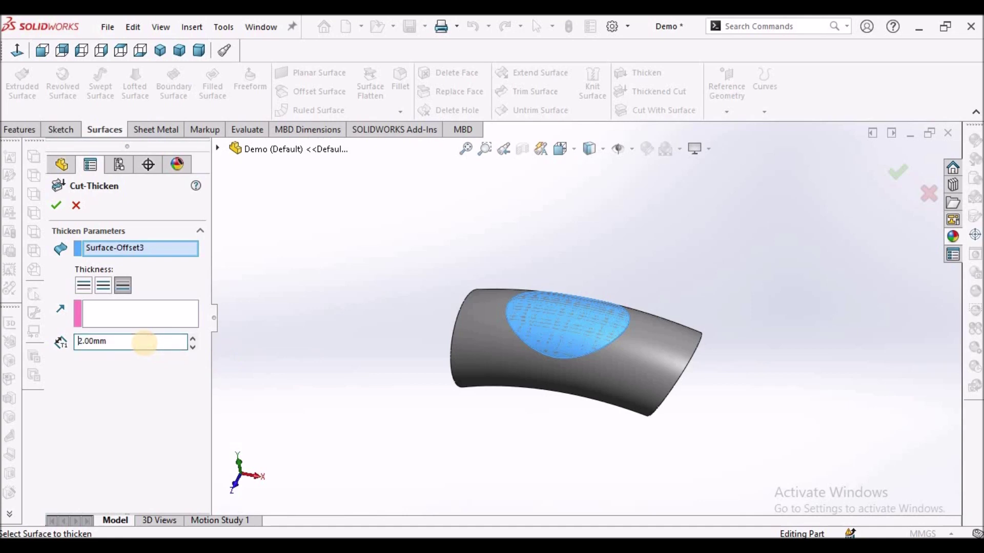
pyautogui.scroll(-5, 510, 301)
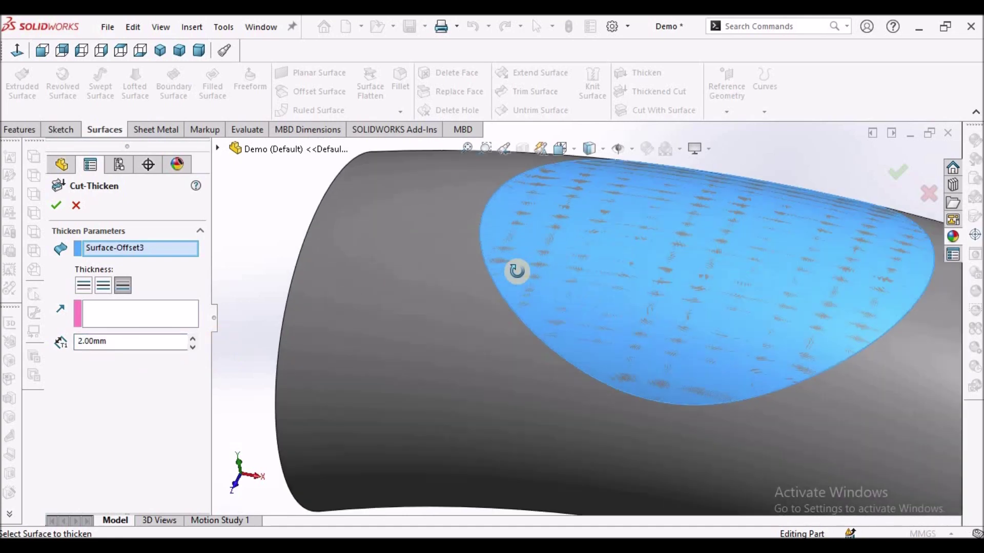
pyautogui.scroll(-5, 481, 232)
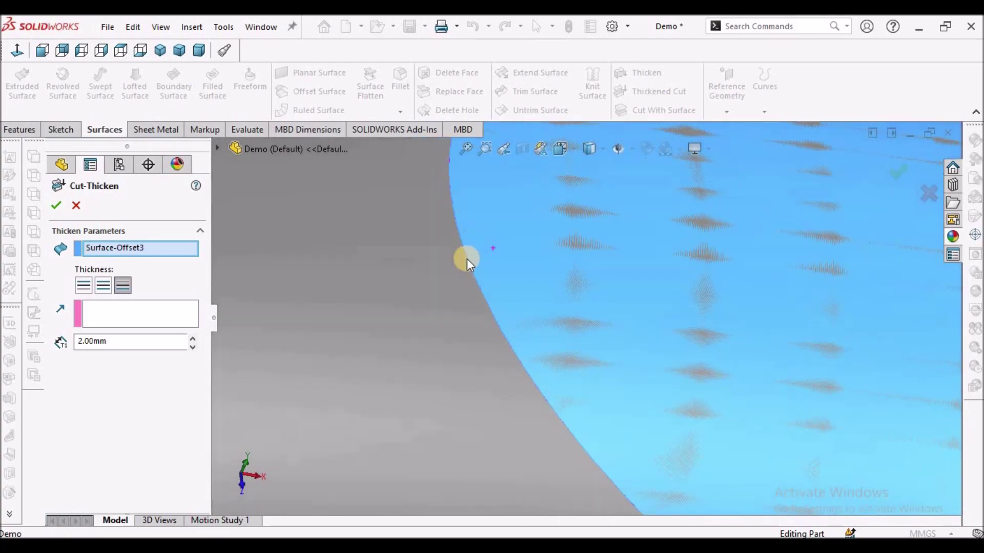
pyautogui.click(82, 286)
pyautogui.scroll(10, 588, 281)
pyautogui.moveTo(589, 281); pyautogui.dragTo(635, 307, button='middle')
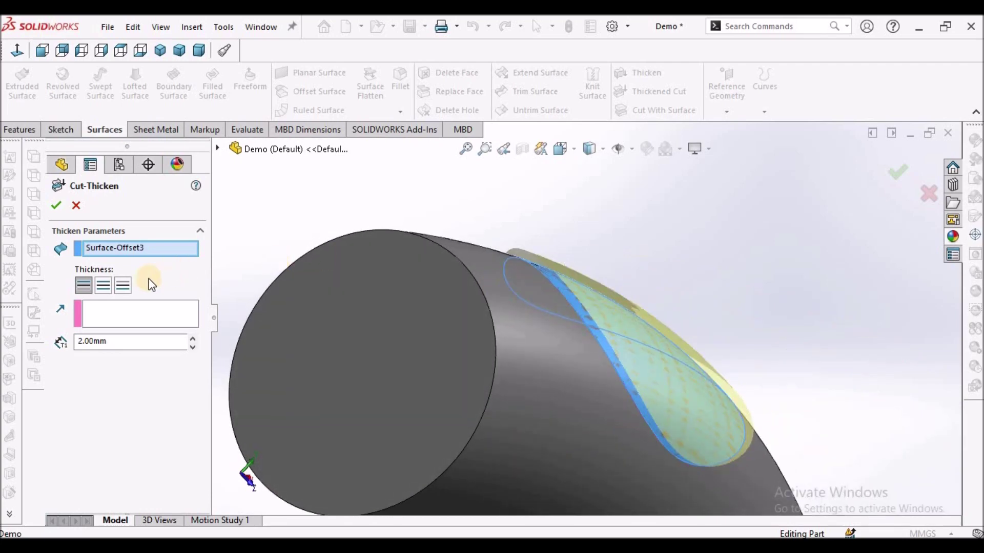
pyautogui.click(127, 286)
pyautogui.scroll(5, 604, 359)
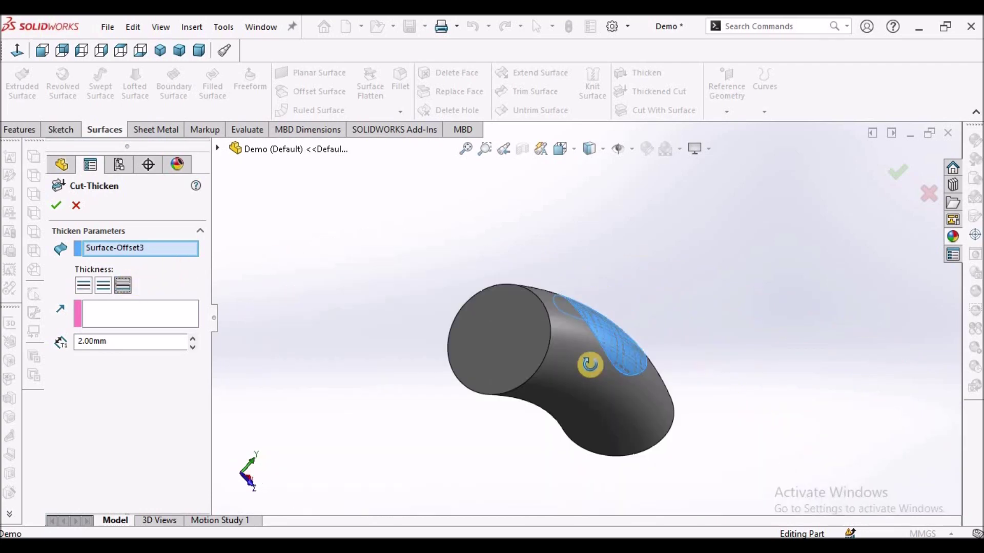
pyautogui.moveTo(589, 365)
pyautogui.mouseDown(button='middle')
pyautogui.moveTo(575, 362)
pyautogui.moveTo(600, 353)
pyautogui.mouseUp(button='middle')
pyautogui.click(51, 206)
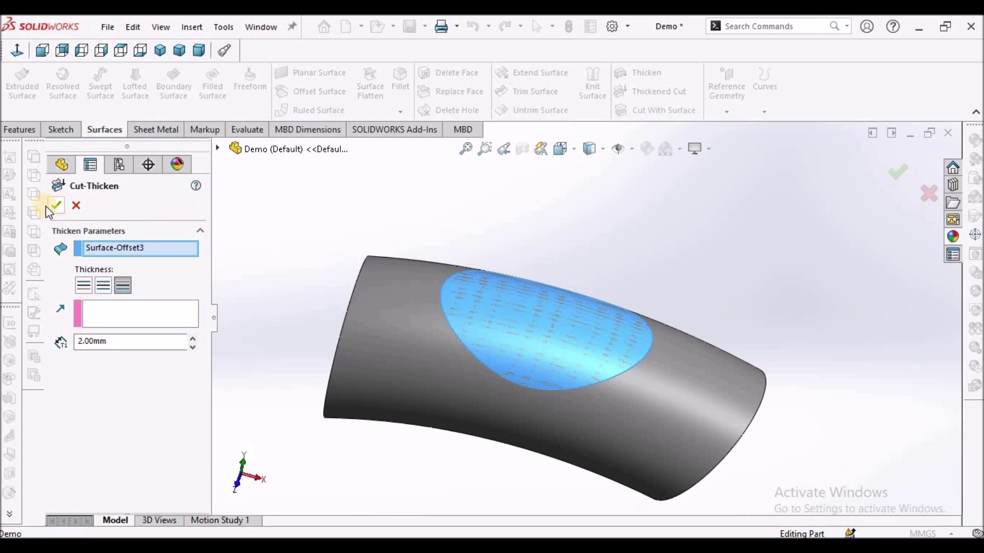
# Copy the floor face of the elliptical recess as a surface using Offset Surface with a distance of 0 mm.
pyautogui.scroll(-4, 549, 256)
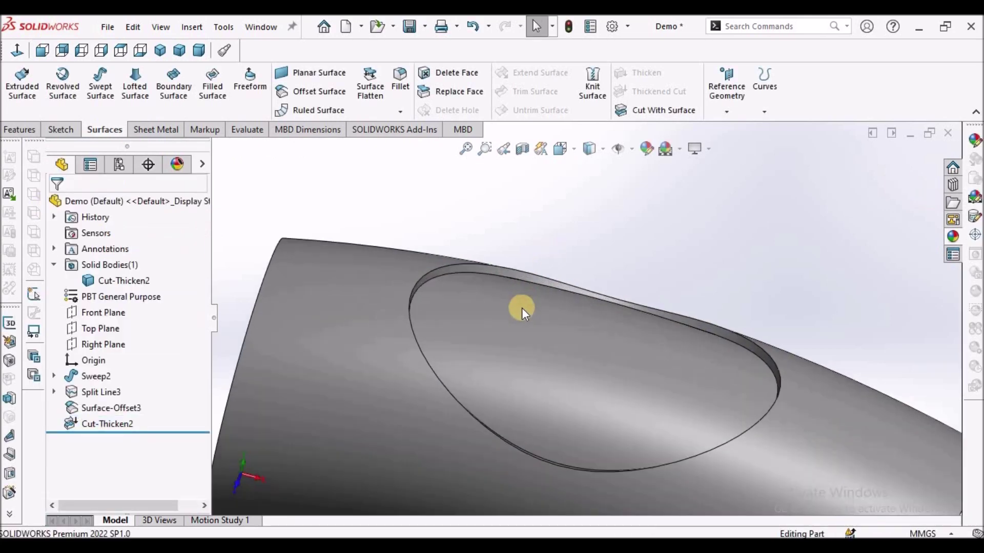
pyautogui.moveTo(518, 303); pyautogui.dragTo(462, 330, button='middle')
pyautogui.scroll(4, 600, 408)
pyautogui.moveTo(600, 408); pyautogui.dragTo(398, 192, button='middle')
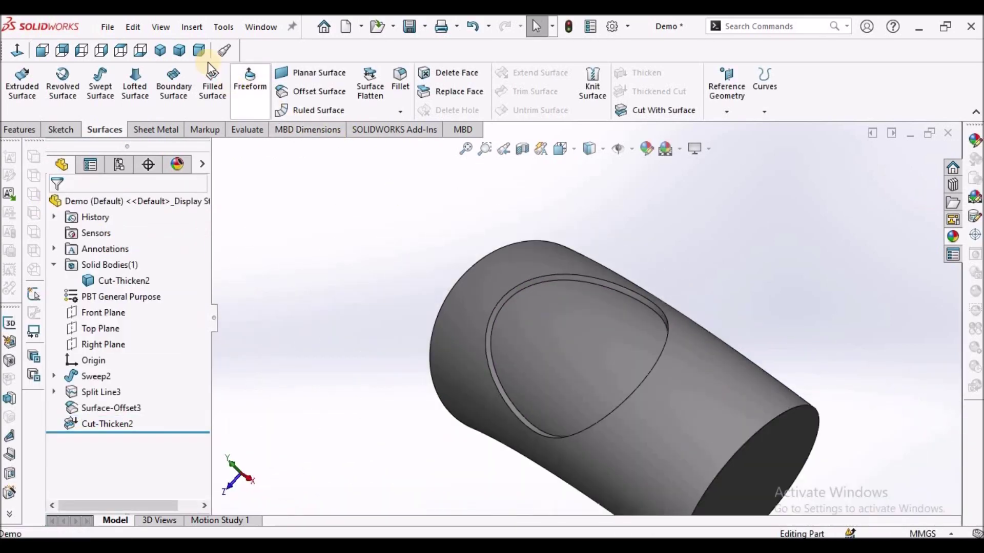
pyautogui.click(199, 50)
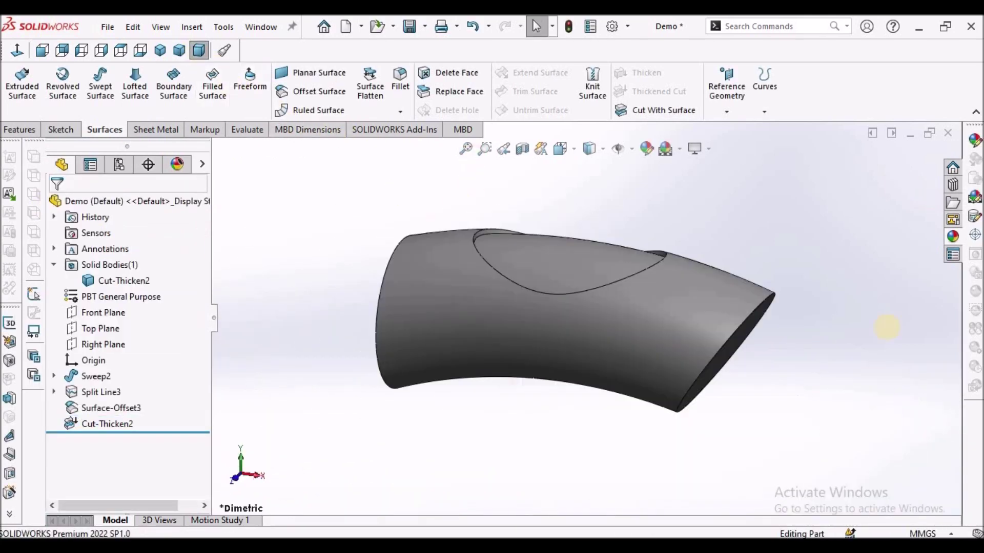
pyautogui.click(540, 260)
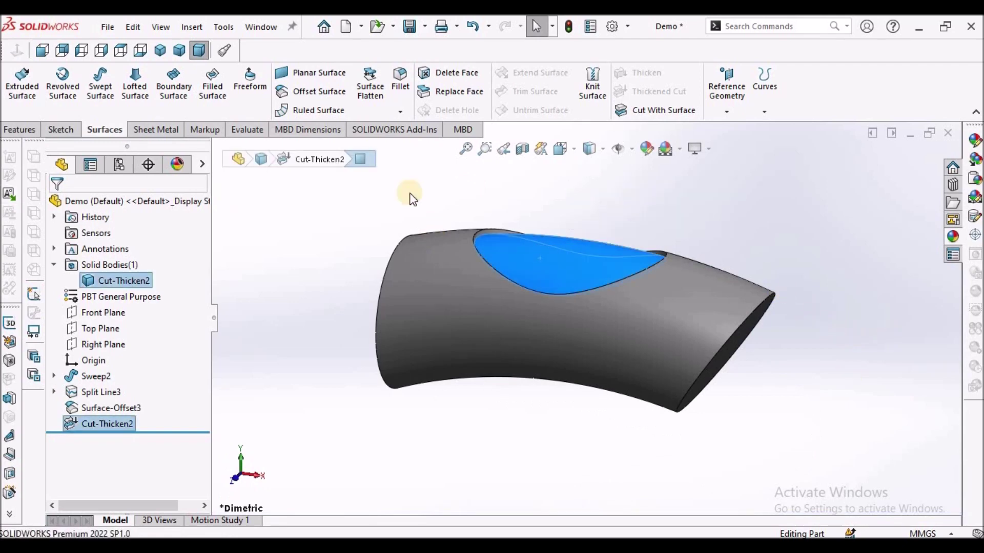
pyautogui.moveTo(412, 199); pyautogui.dragTo(387, 263, button='middle')
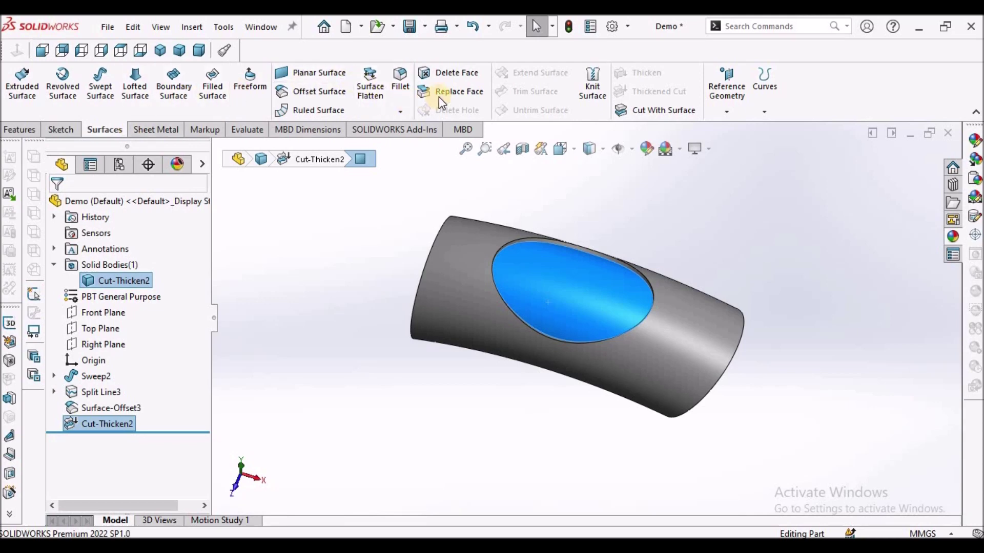
pyautogui.click(319, 91)
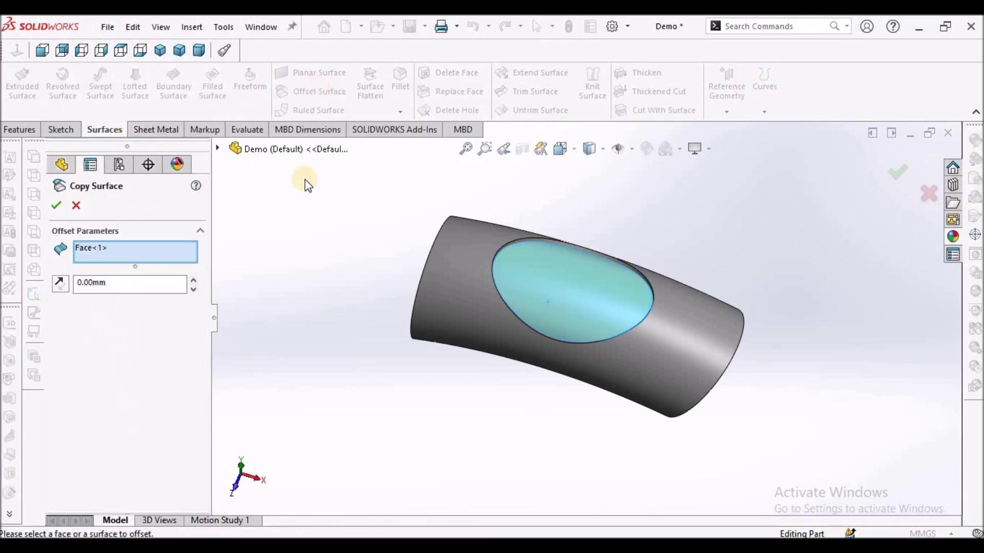
pyautogui.doubleClick(152, 282)
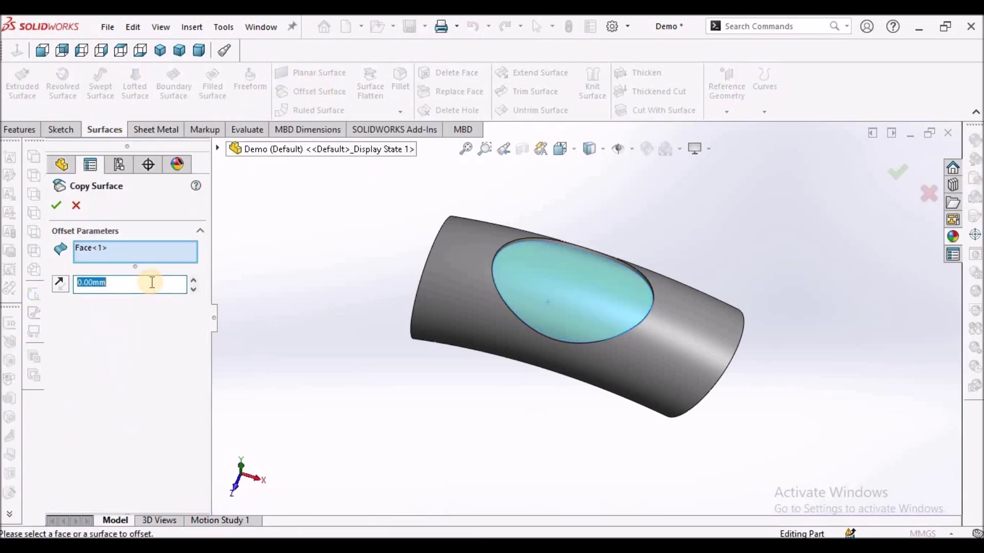
pyautogui.click(60, 205)
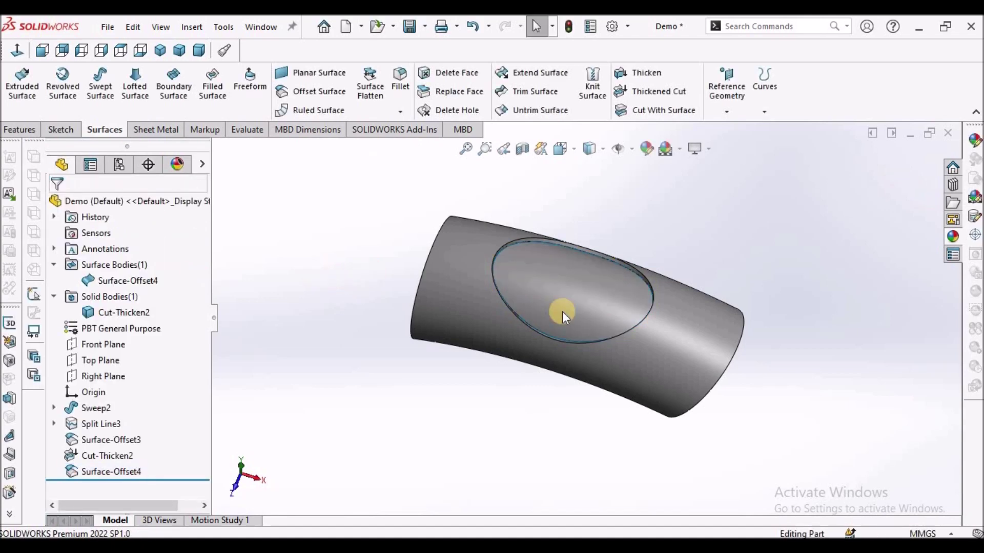
# Hide the recessed tube's solid body, leaving only the copied recess floor surface on display.
pyautogui.rightClick(120, 311)
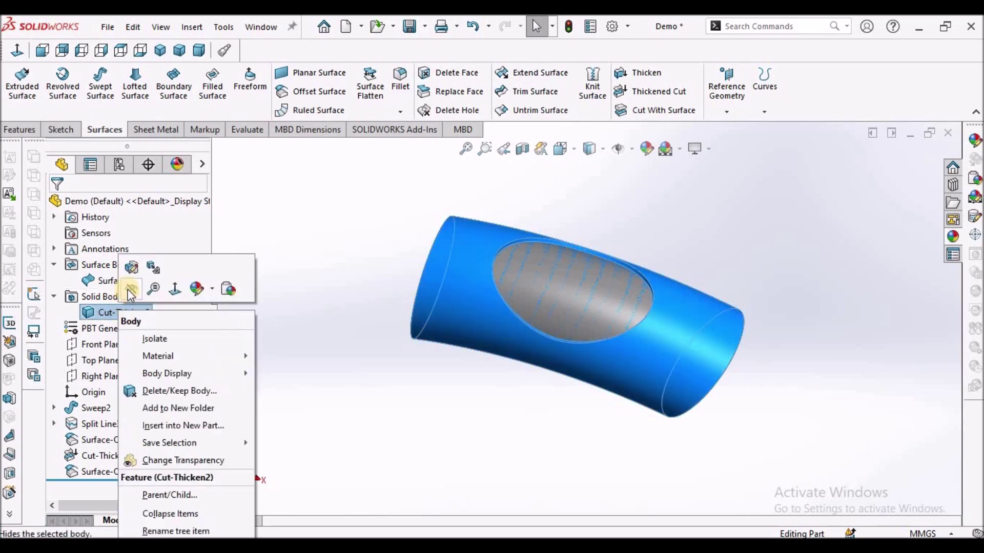
pyautogui.click(129, 290)
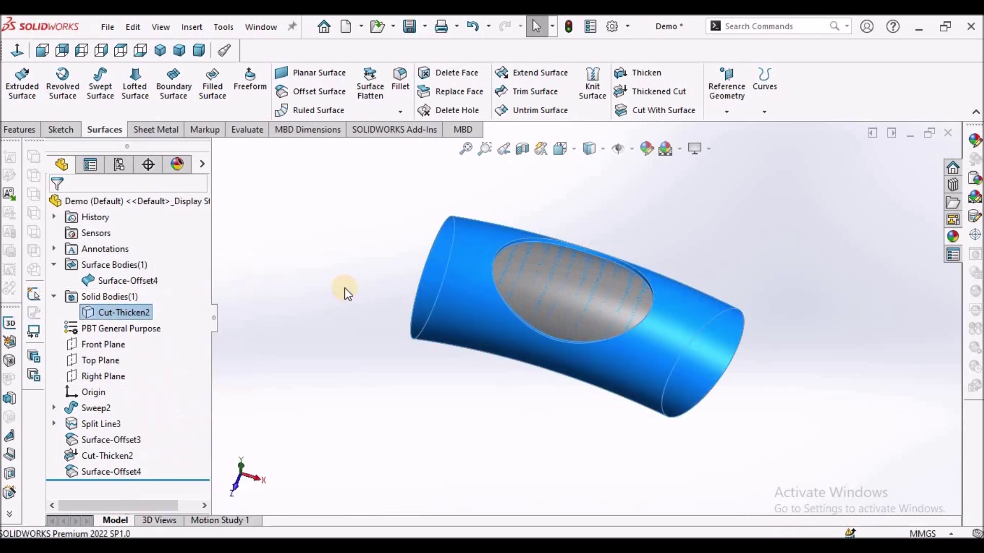
pyautogui.click(610, 268)
pyautogui.press('f')
pyautogui.click(542, 225)
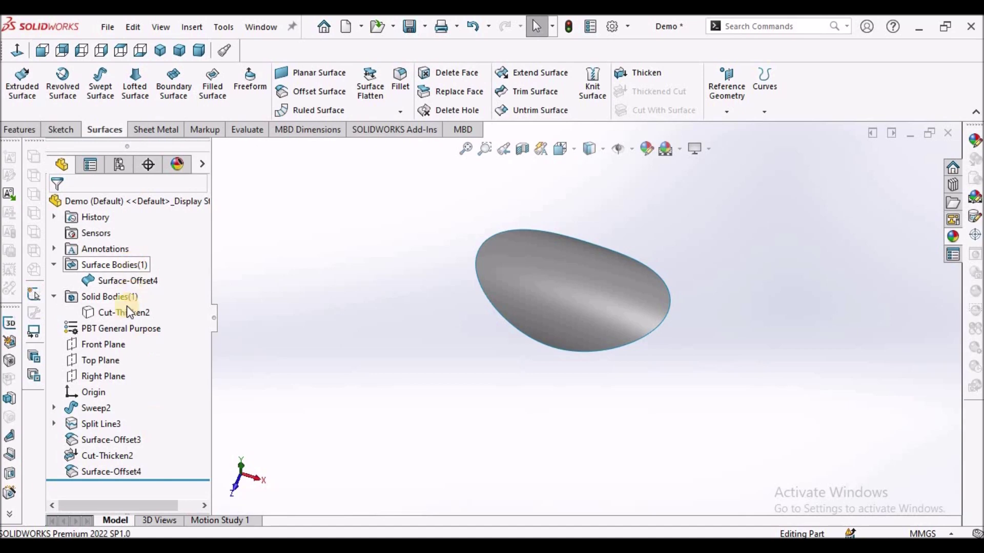
# Split the copied elliptical surface along the Front Plane using an intersection Split Line with the Natural surface split option.
pyautogui.click(112, 346)
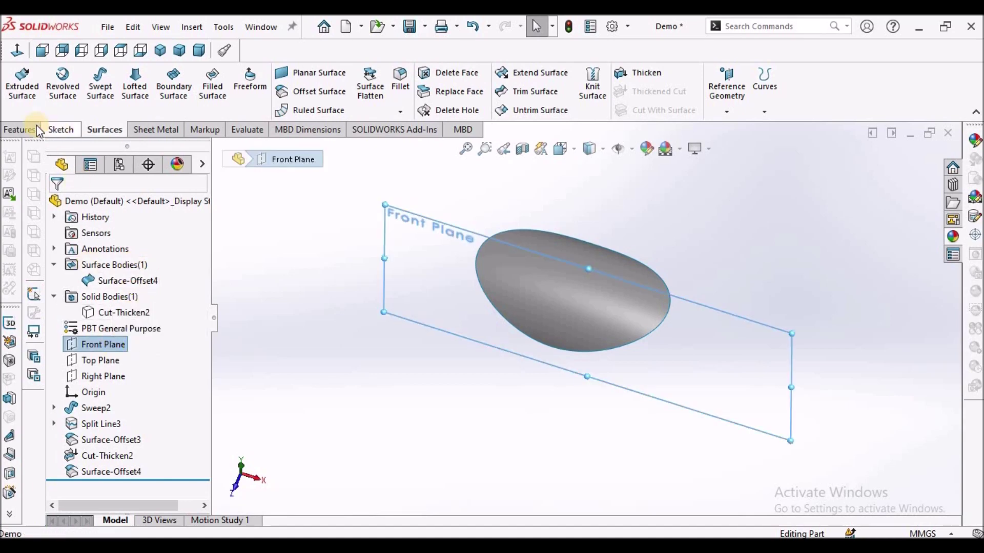
pyautogui.click(17, 129)
pyautogui.click(614, 111)
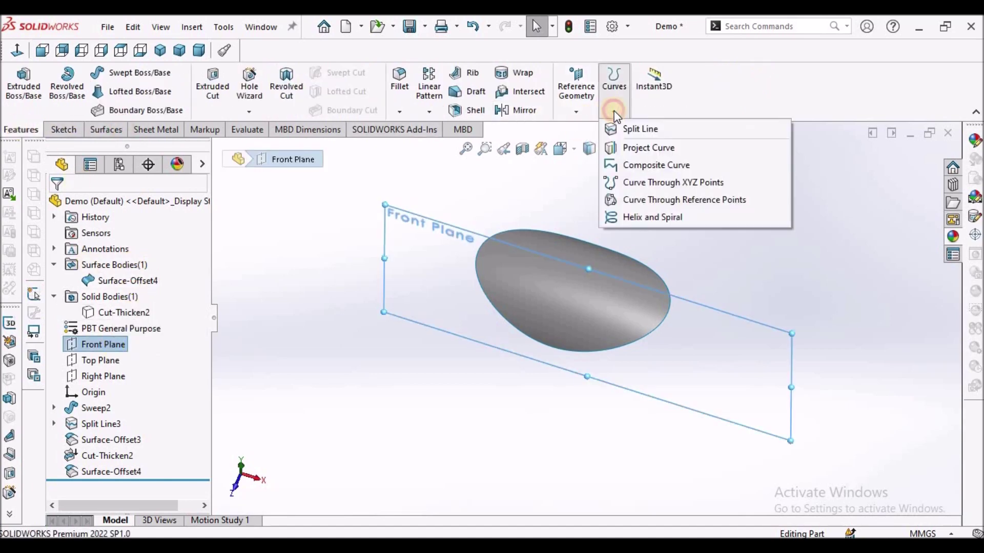
pyautogui.click(642, 134)
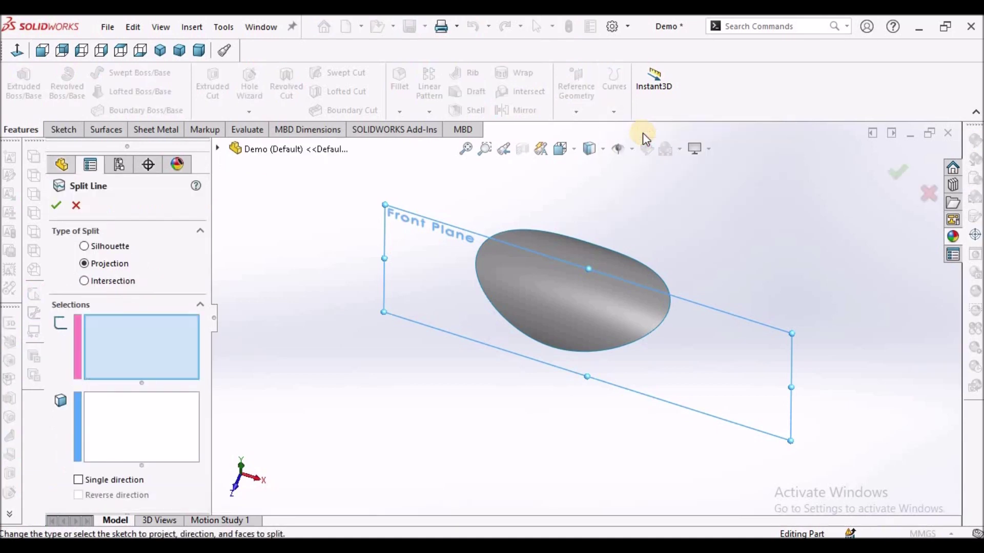
pyautogui.click(84, 281)
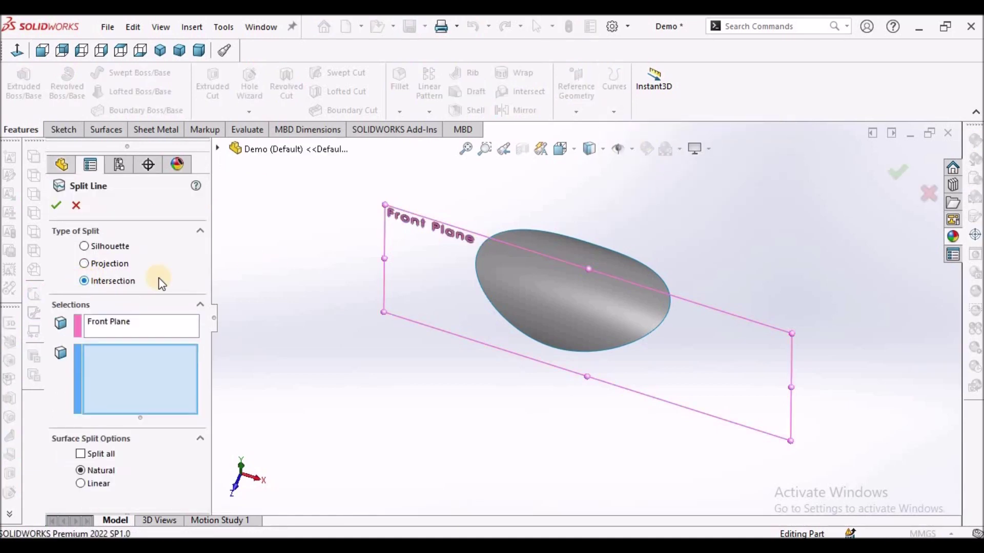
pyautogui.moveTo(720, 277); pyautogui.dragTo(534, 267, button='middle')
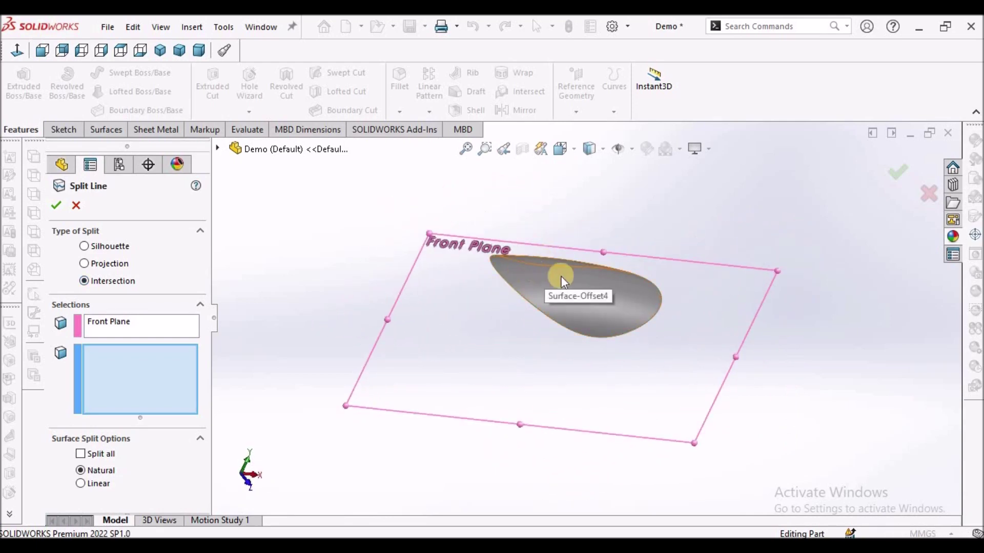
pyautogui.moveTo(599, 281); pyautogui.dragTo(544, 307, button='middle')
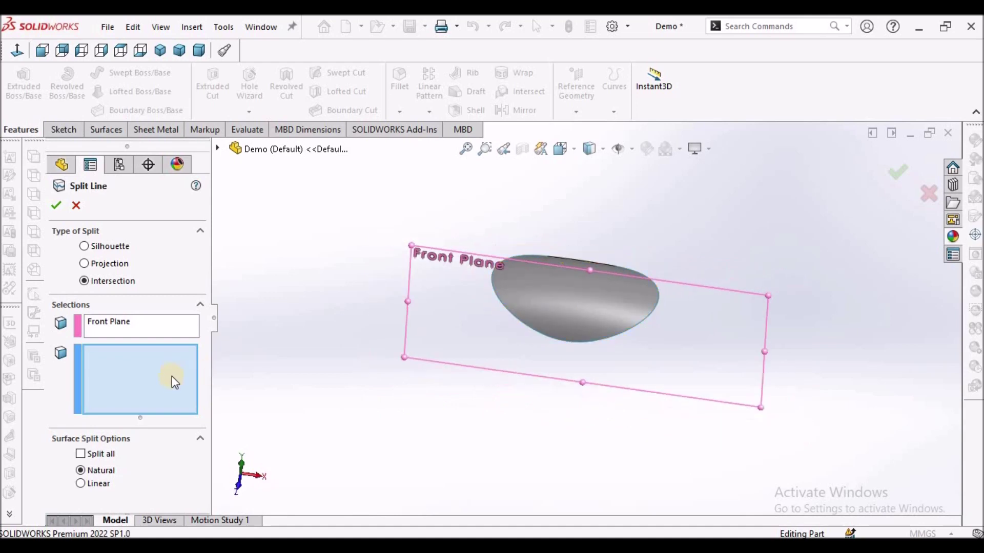
pyautogui.click(539, 305)
pyautogui.click(56, 207)
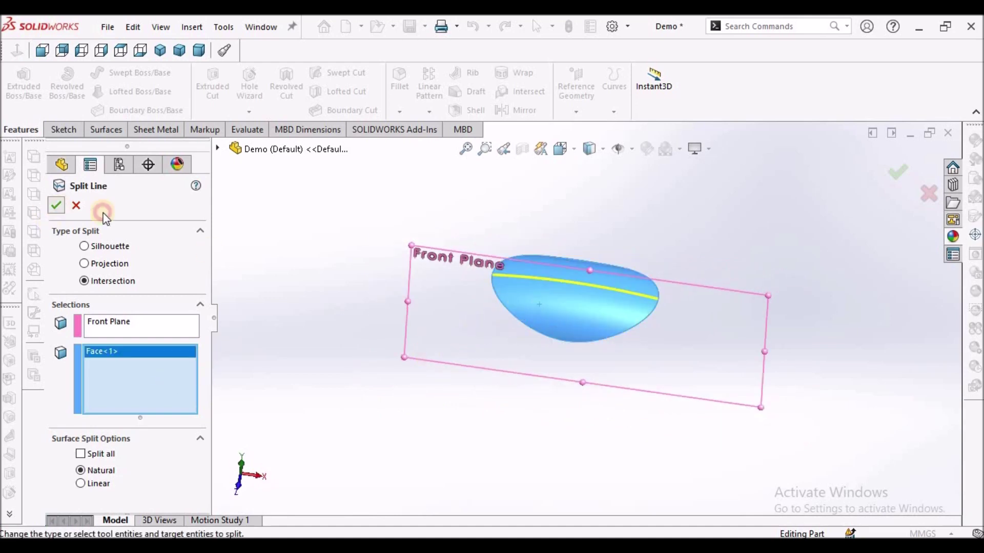
pyautogui.click(576, 259)
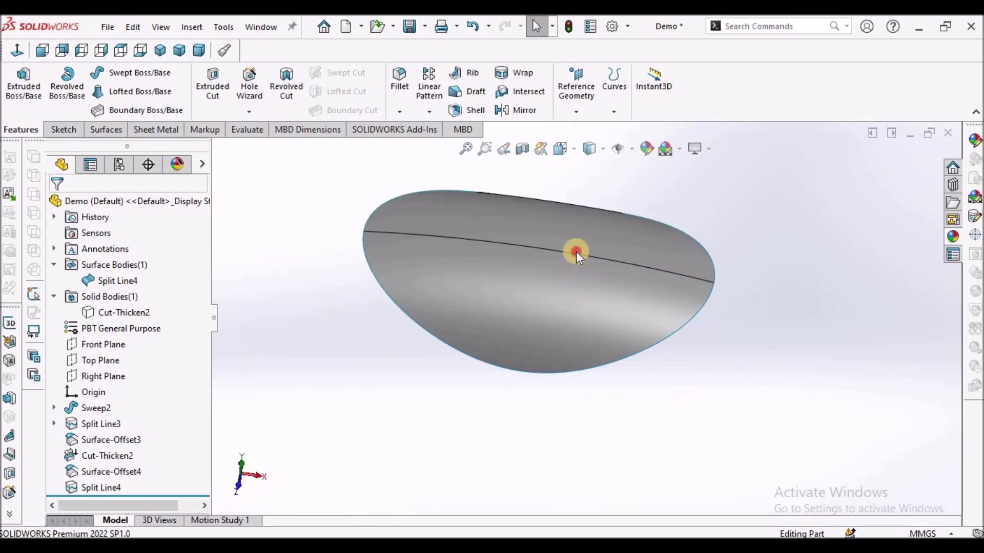
pyautogui.click(576, 251)
pyautogui.click(783, 405)
pyautogui.scroll(2, 641, 315)
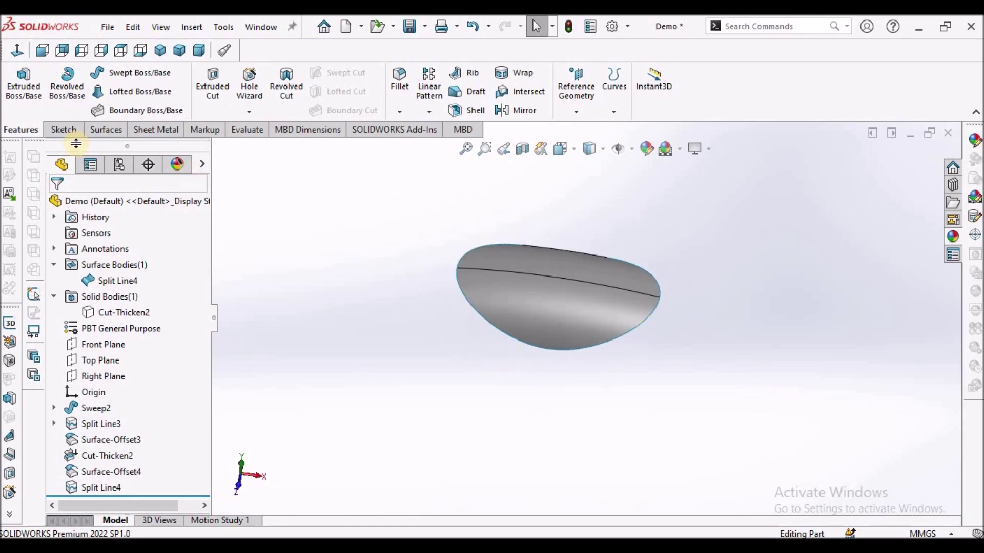
# Flatten both halves of the split elliptical surface with Surface Flatten, using the split line between them as the edge to flatten from.
pyautogui.click(108, 130)
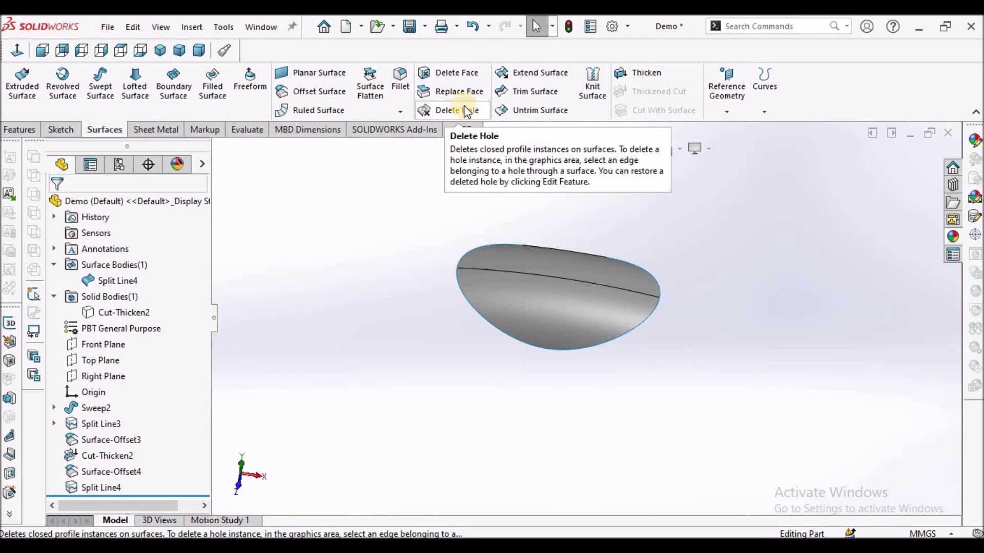
pyautogui.click(371, 92)
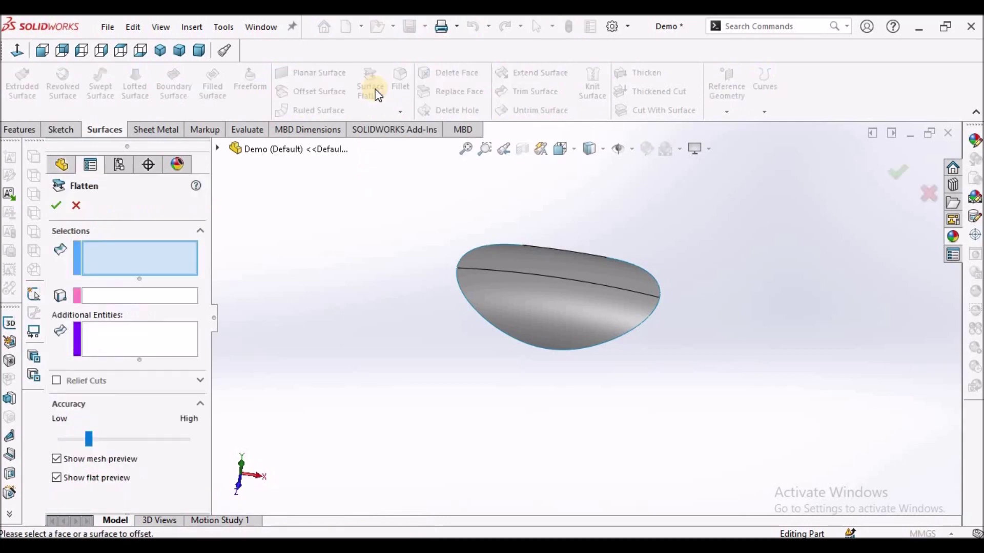
pyautogui.click(573, 306)
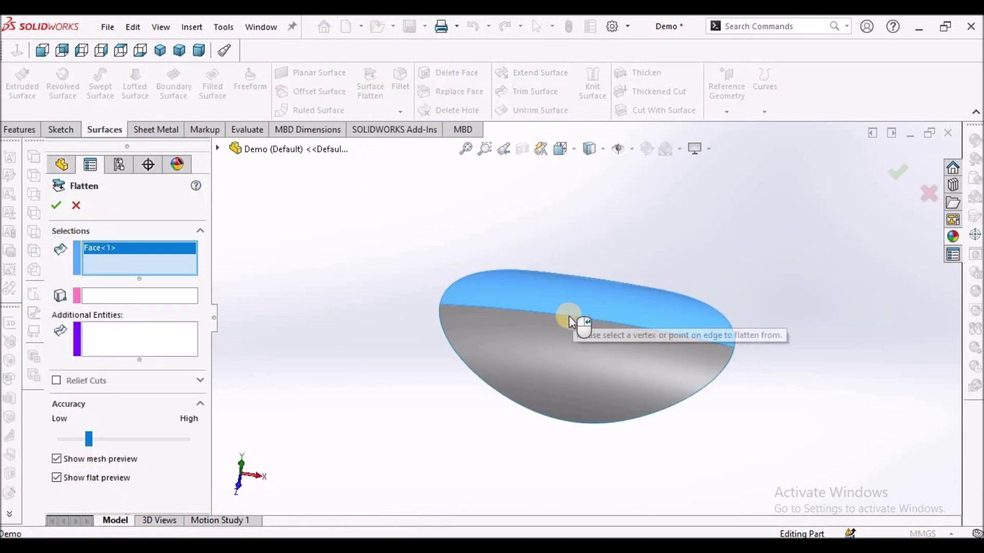
pyautogui.click(573, 343)
pyautogui.moveTo(582, 352); pyautogui.dragTo(608, 437, button='middle')
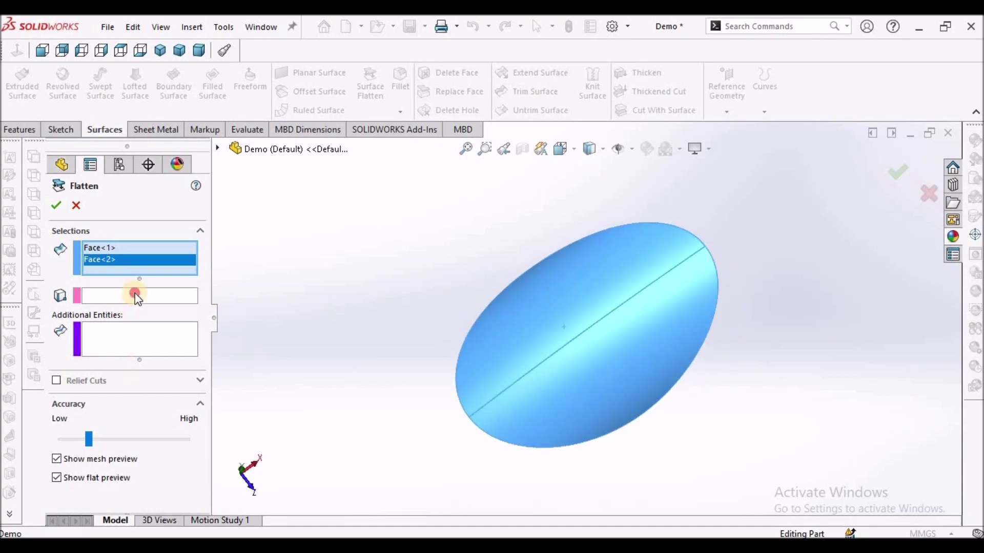
pyautogui.scroll(-3, 632, 336)
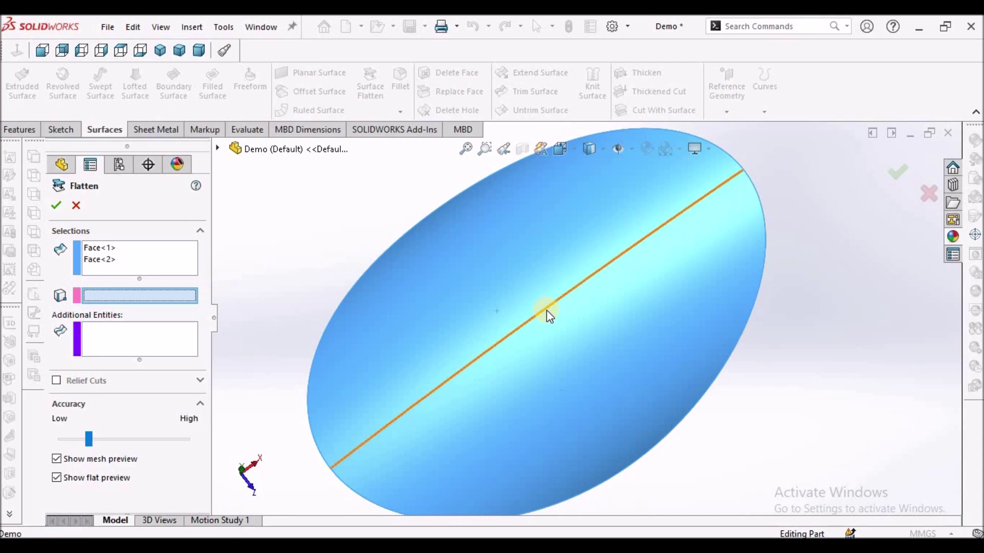
pyautogui.click(546, 310)
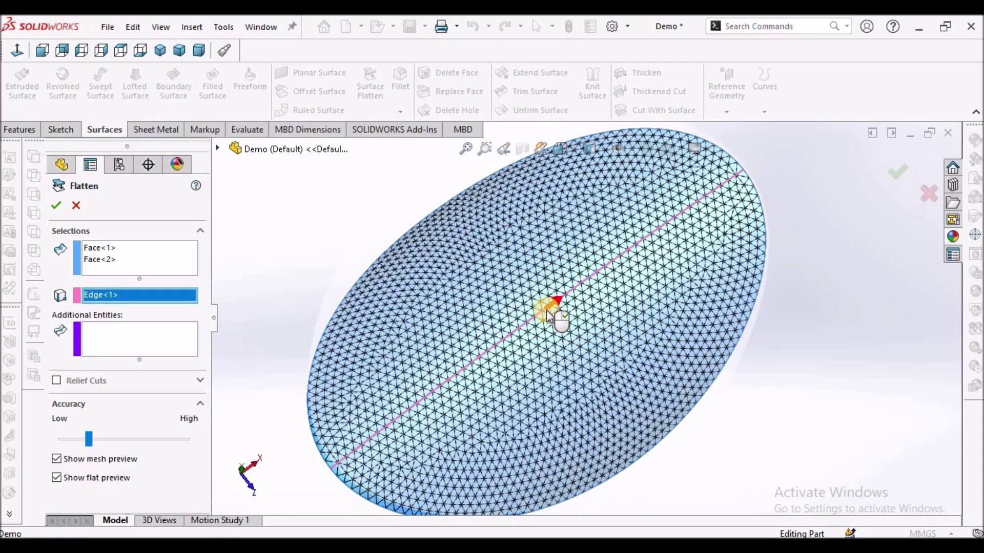
pyautogui.scroll(5, 546, 309)
pyautogui.moveTo(548, 317); pyautogui.dragTo(561, 234, button='middle')
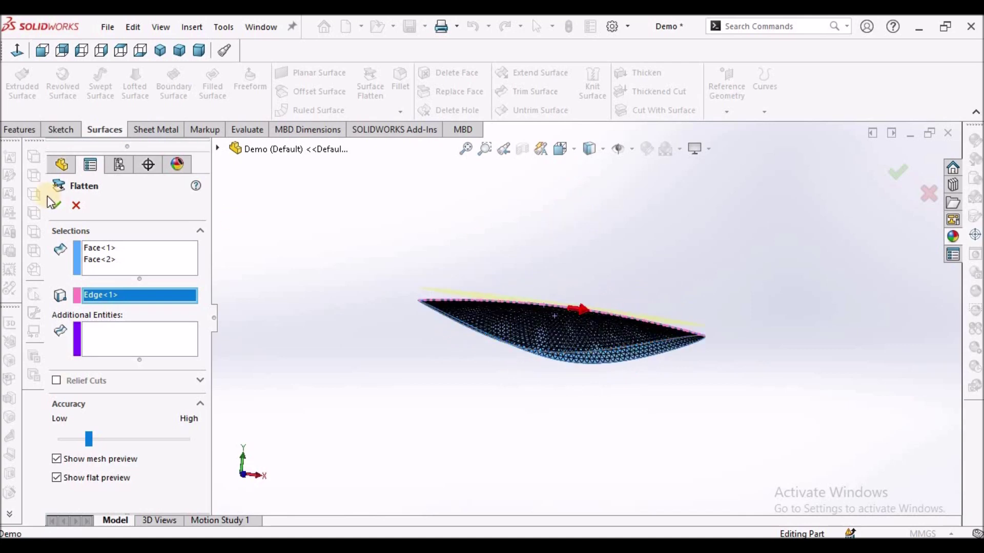
pyautogui.click(53, 205)
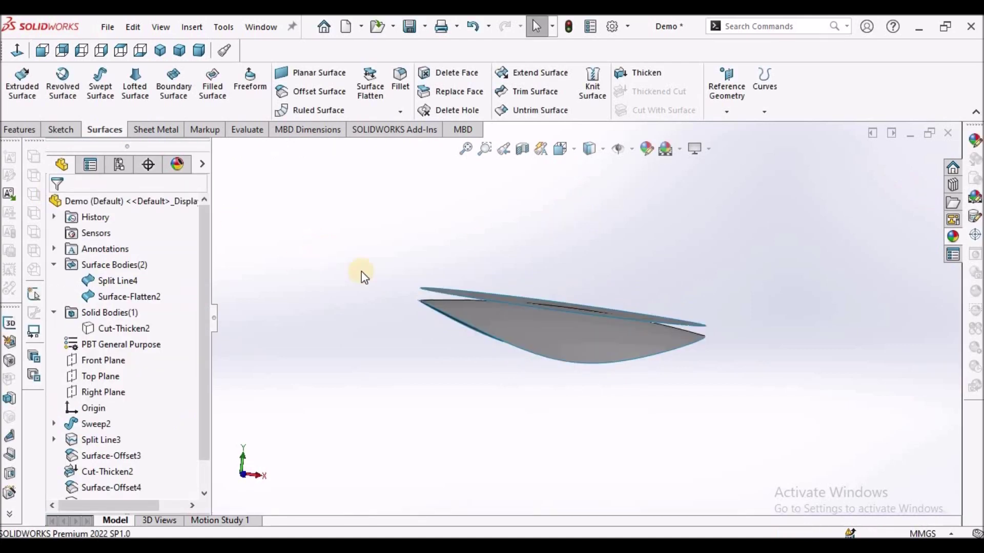
# Hide the split curved surface body and show the recessed tube's solid body beneath the flattened surface.
pyautogui.click(134, 299)
pyautogui.click(120, 278)
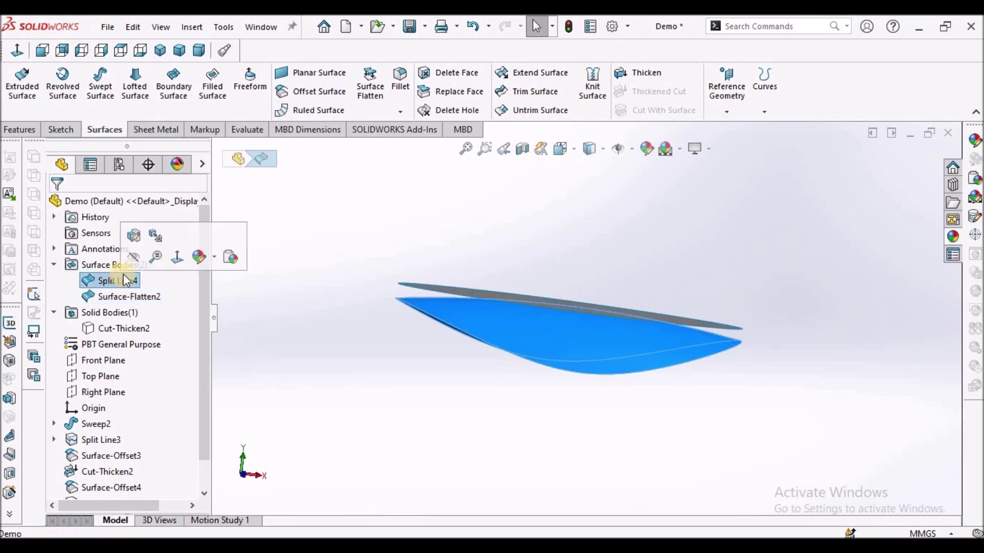
pyautogui.click(133, 257)
pyautogui.moveTo(297, 345); pyautogui.dragTo(549, 358, button='middle')
pyautogui.scroll(5, 549, 358)
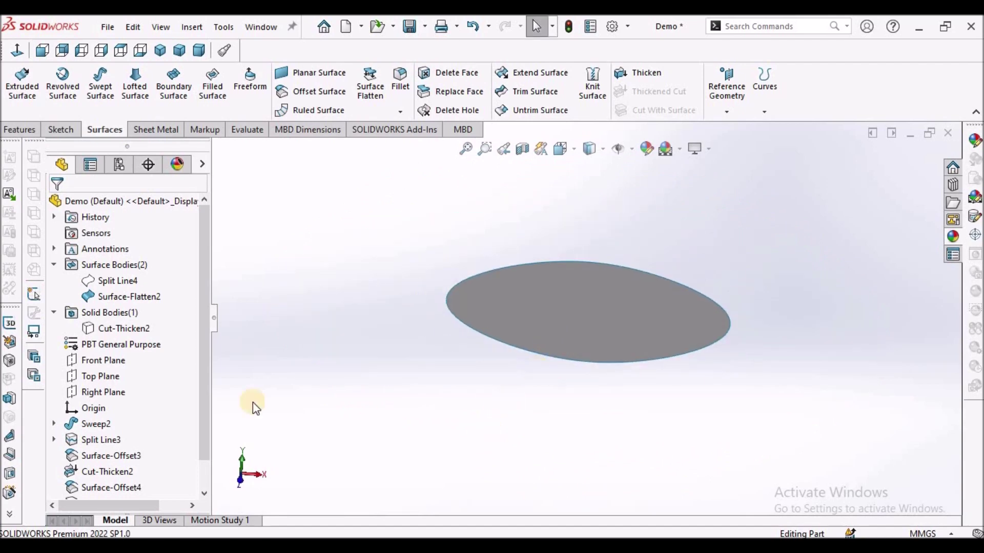
pyautogui.rightClick(118, 327)
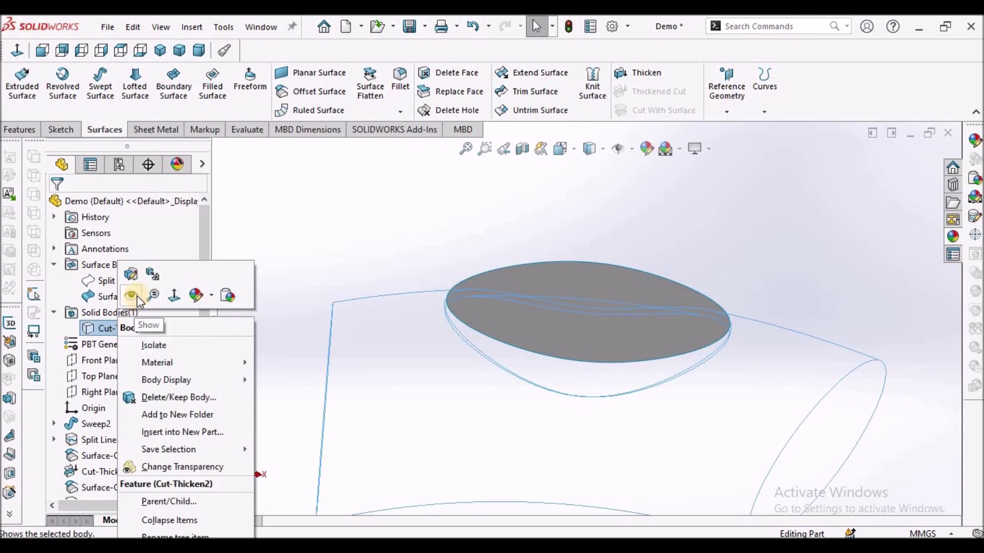
pyautogui.click(133, 296)
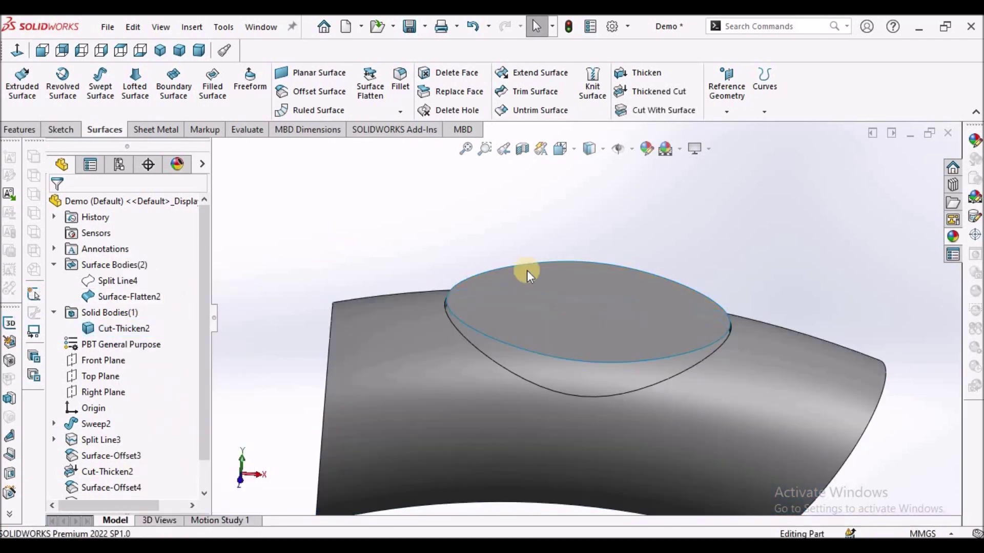
# Thicken the flattened elliptical surface by 1 mm on side 2, merging the result with the tube.
pyautogui.scroll(-3, 563, 276)
pyautogui.moveTo(571, 280); pyautogui.dragTo(422, 346, button='middle')
pyautogui.click(422, 348)
pyautogui.click(441, 327)
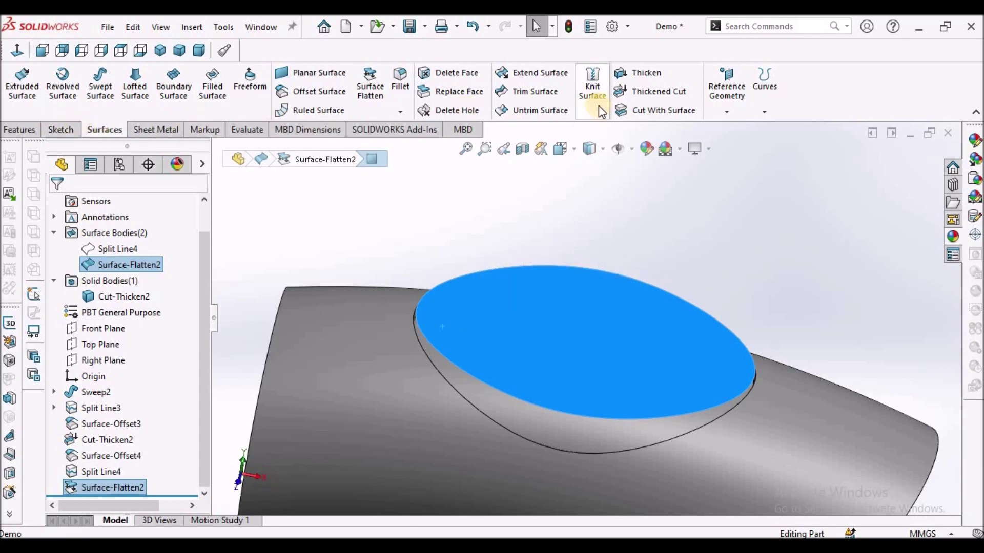
pyautogui.click(639, 74)
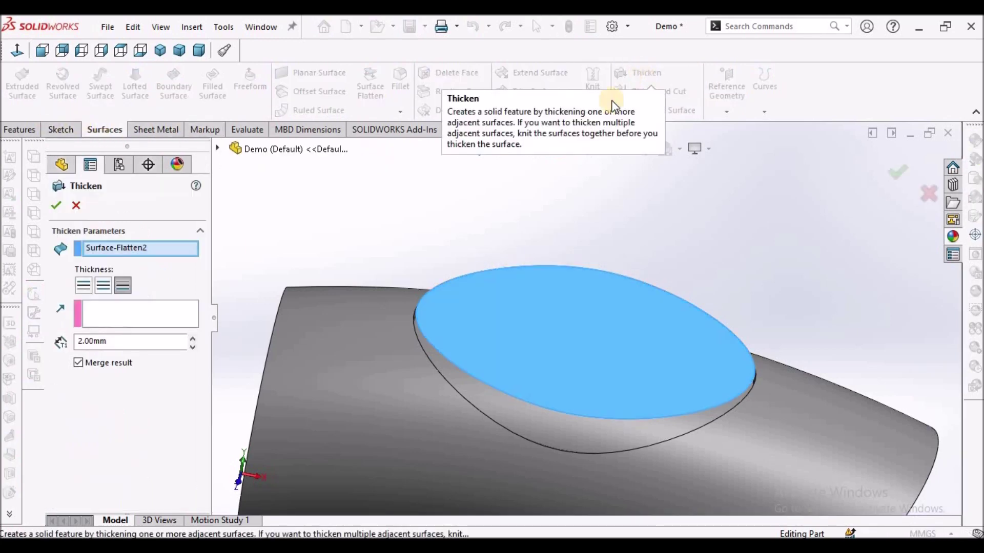
pyautogui.click(157, 341)
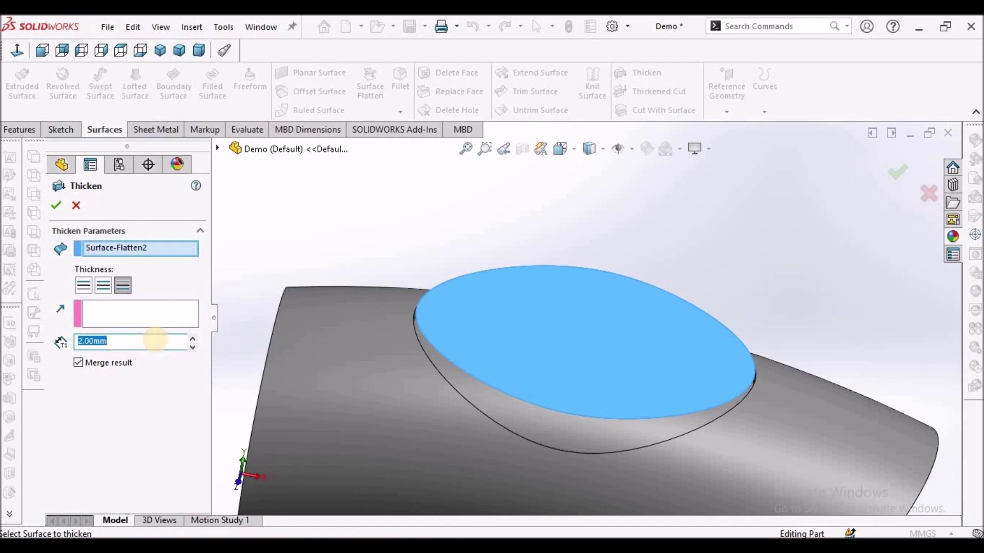
pyautogui.write('1')
pyautogui.press('Return')
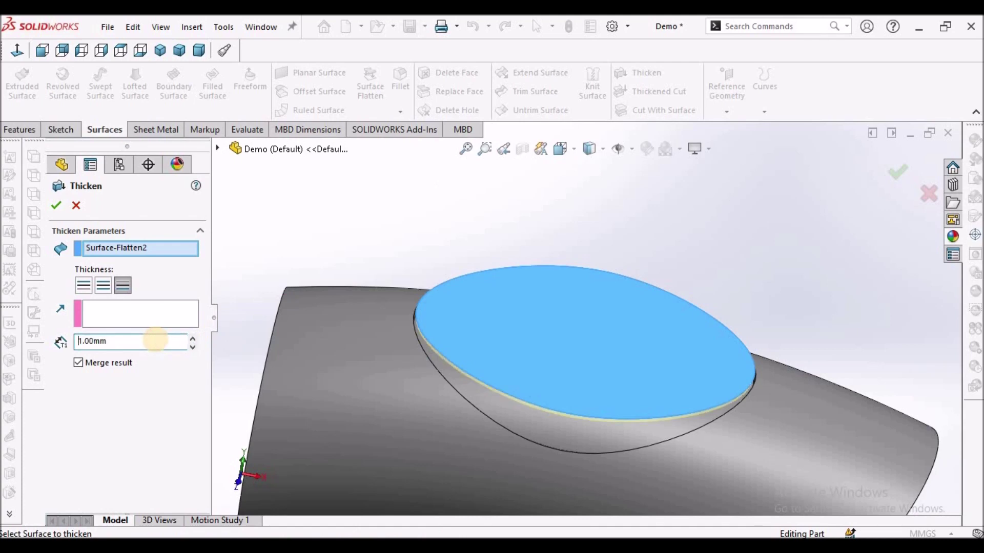
pyautogui.click(56, 205)
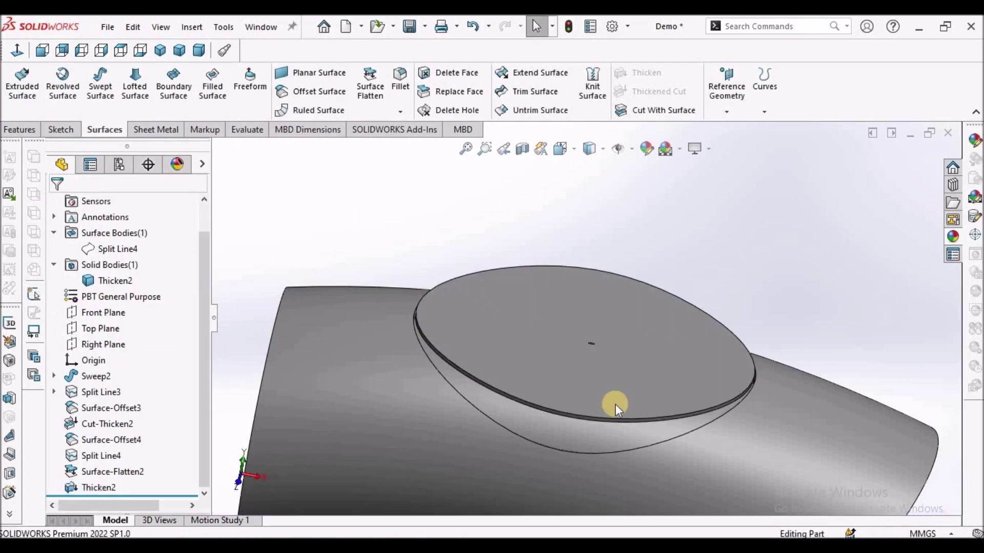
# Sketch a horizontal construction centerline on the flat plate's upper face, running inward from one end of the ellipse past its centre, and close the sketch.
pyautogui.moveTo(617, 407); pyautogui.dragTo(565, 417, button='middle')
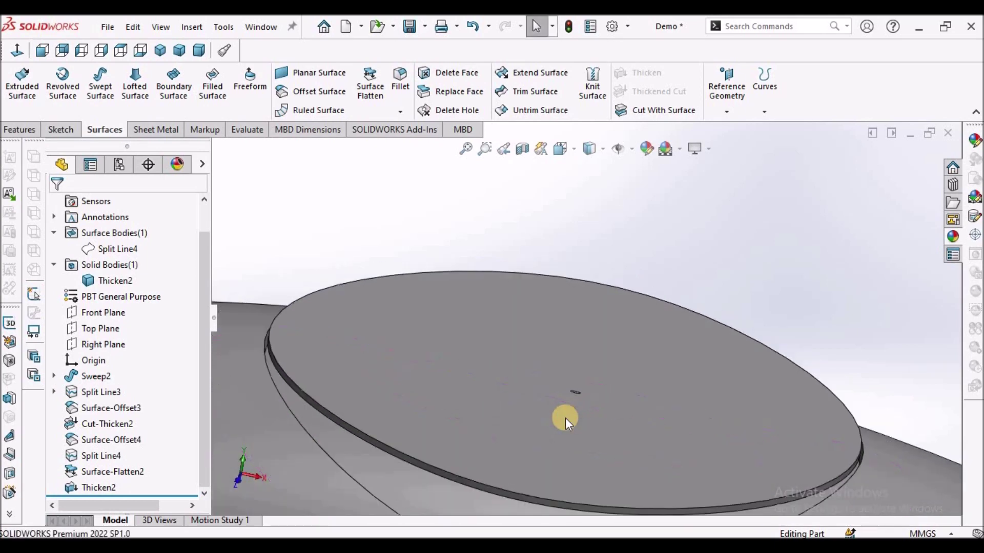
pyautogui.scroll(5, 565, 417)
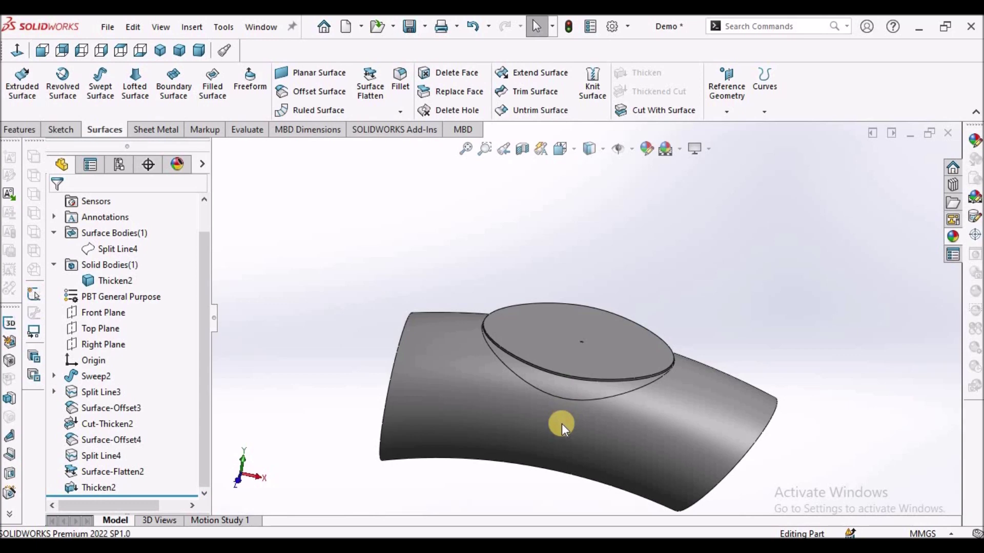
pyautogui.click(546, 347)
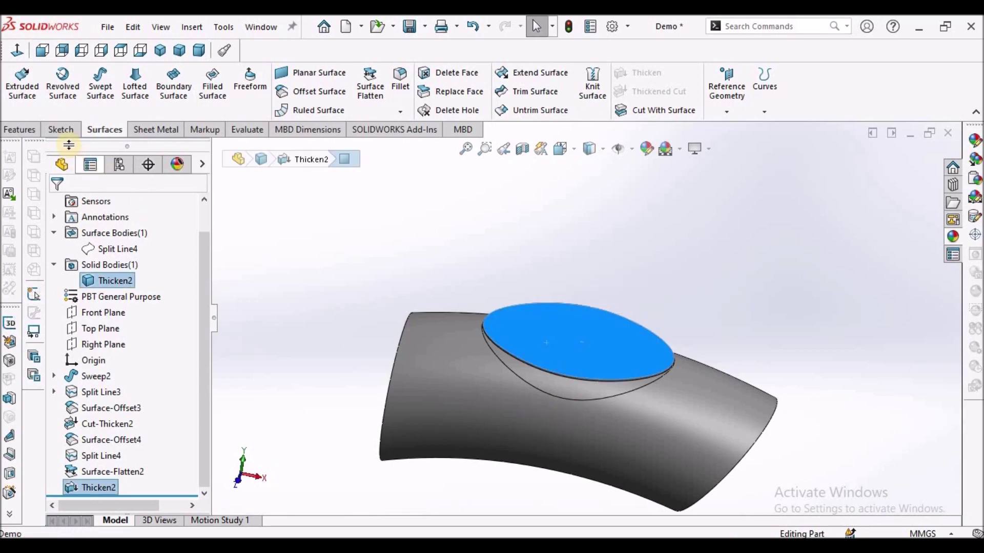
pyautogui.click(60, 130)
pyautogui.click(23, 75)
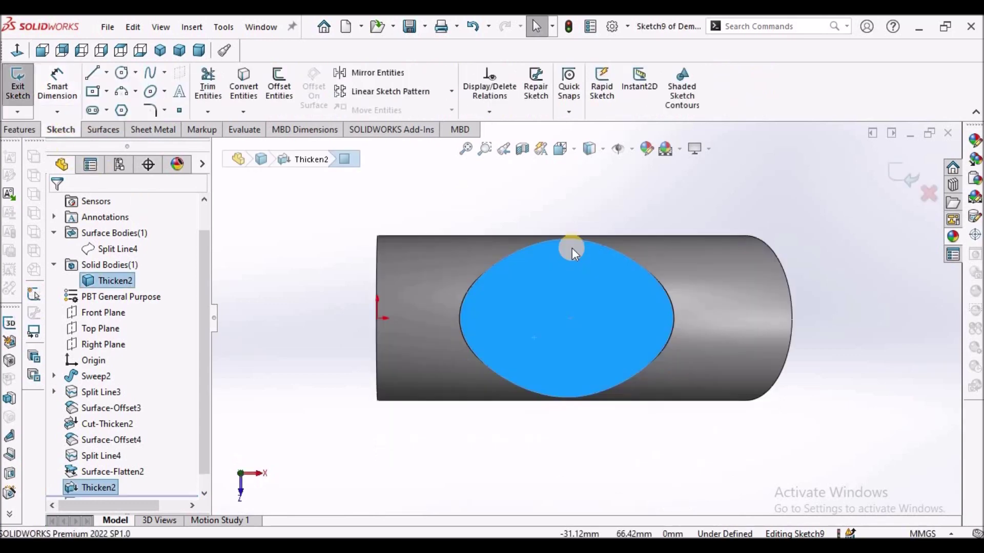
pyautogui.click(106, 72)
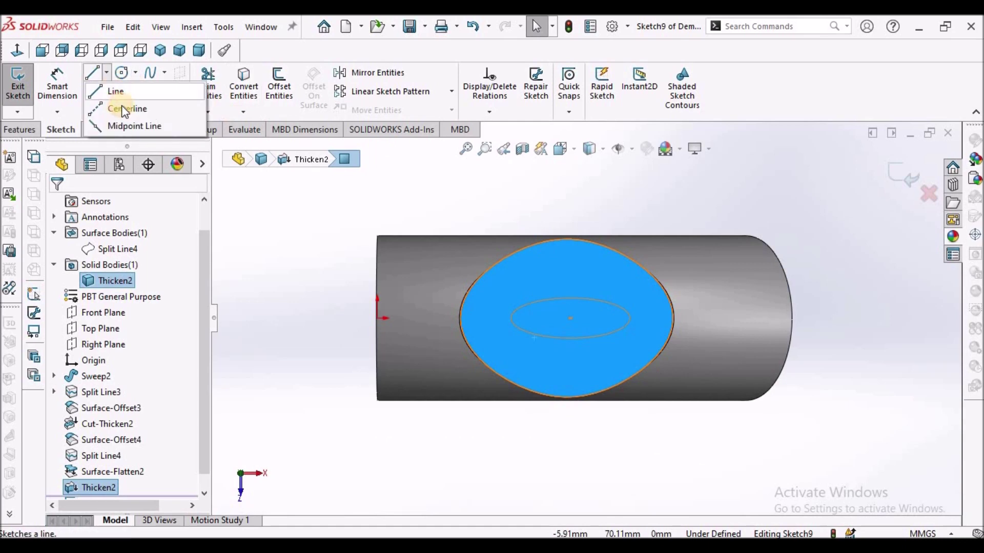
pyautogui.click(161, 117)
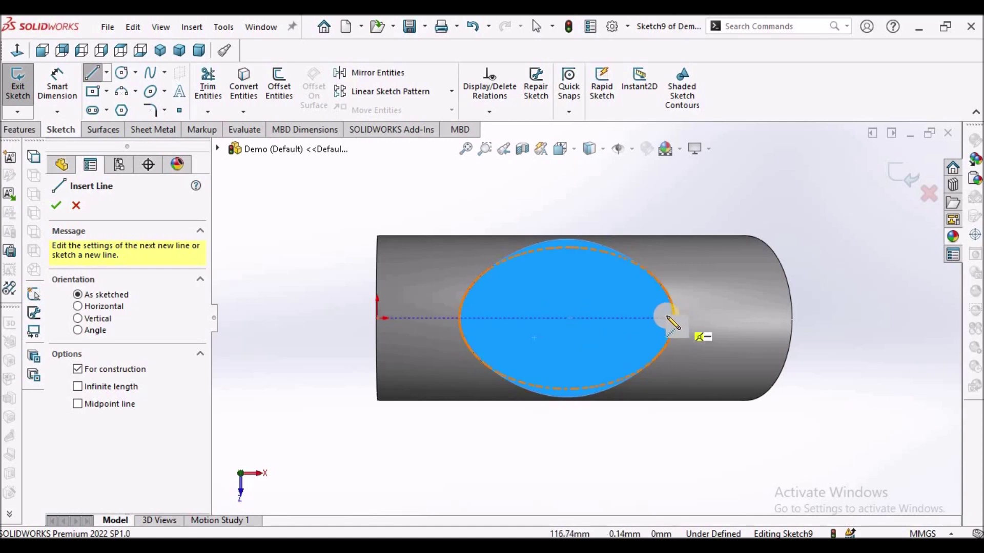
pyautogui.scroll(-3, 664, 321)
pyautogui.scroll(-3, 667, 325)
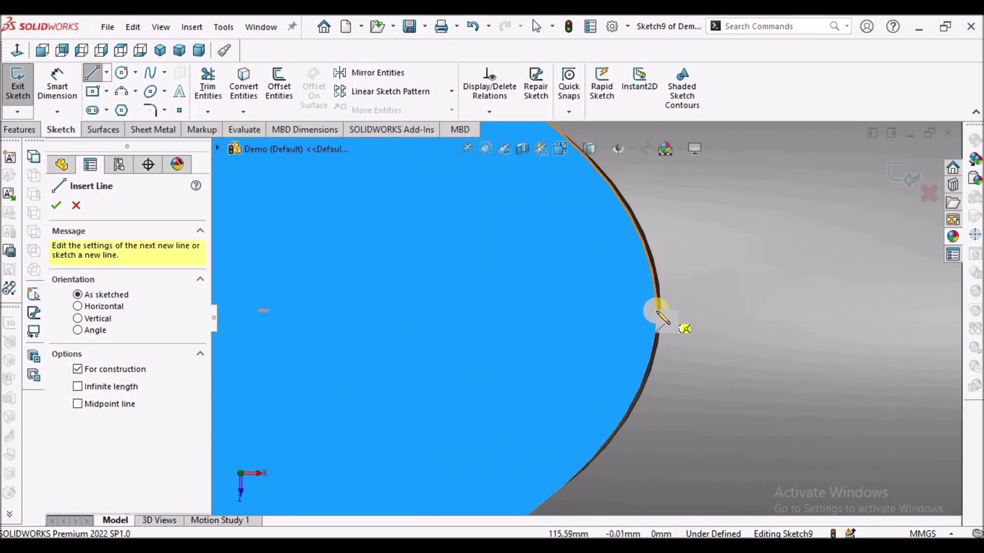
pyautogui.scroll(3, 661, 320)
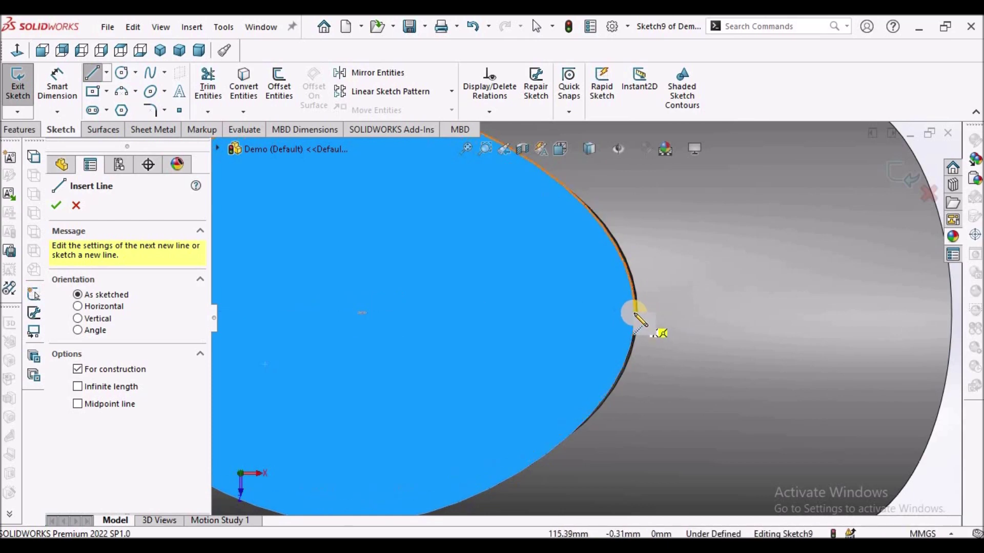
pyautogui.click(635, 315)
pyautogui.scroll(3, 468, 318)
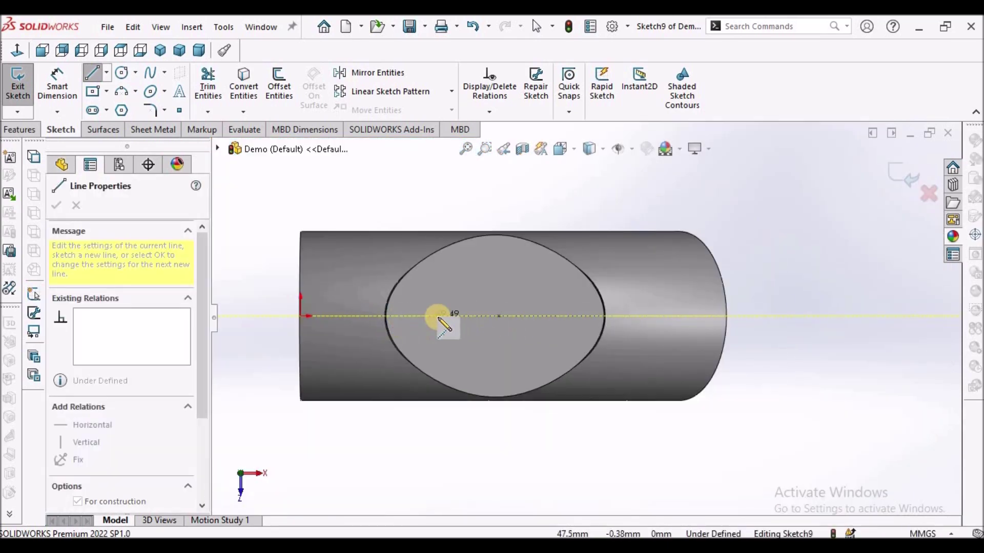
pyautogui.click(439, 316)
pyautogui.rightClick(439, 202)
pyautogui.click(463, 210)
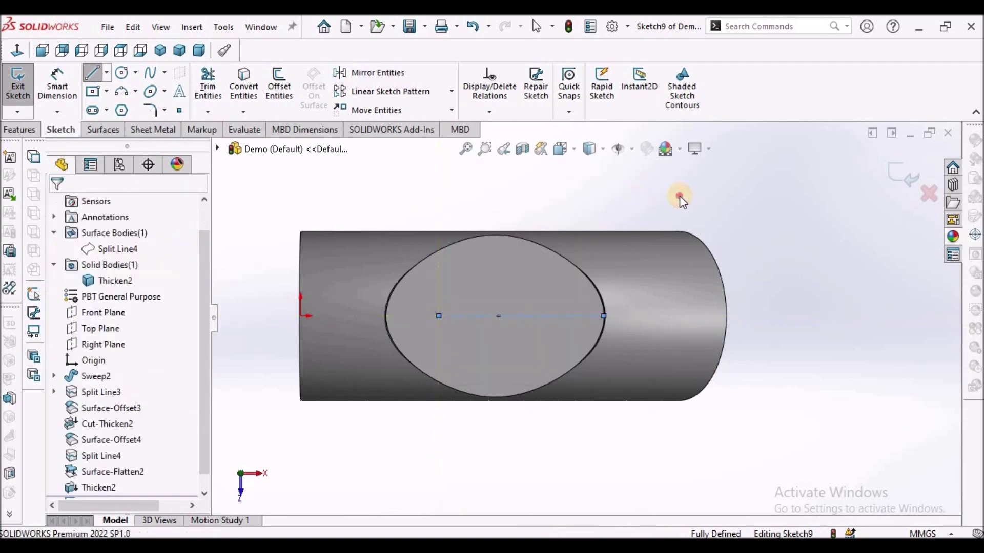
pyautogui.click(900, 175)
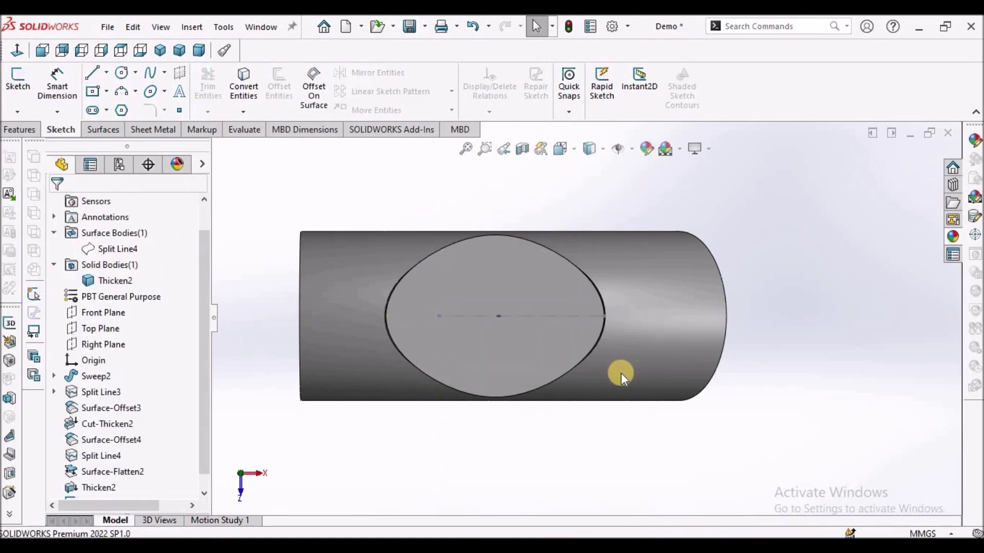
# Save the part.
pyautogui.moveTo(624, 375)
pyautogui.mouseDown(button='middle')
pyautogui.moveTo(605, 260)
pyautogui.moveTo(544, 264)
pyautogui.moveTo(502, 231)
pyautogui.mouseUp(button='middle')
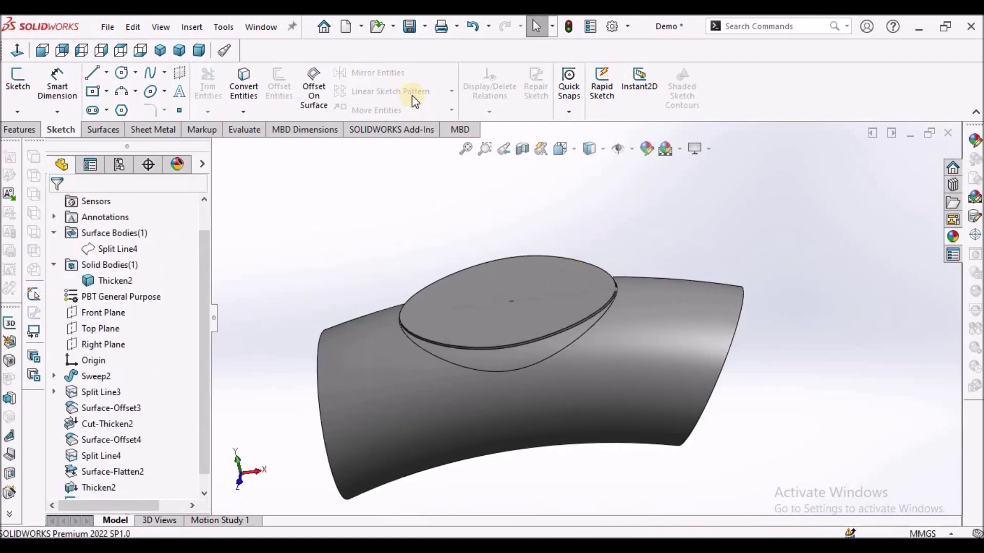
pyautogui.click(408, 29)
pyautogui.moveTo(492, 270); pyautogui.dragTo(486, 296, button='middle')
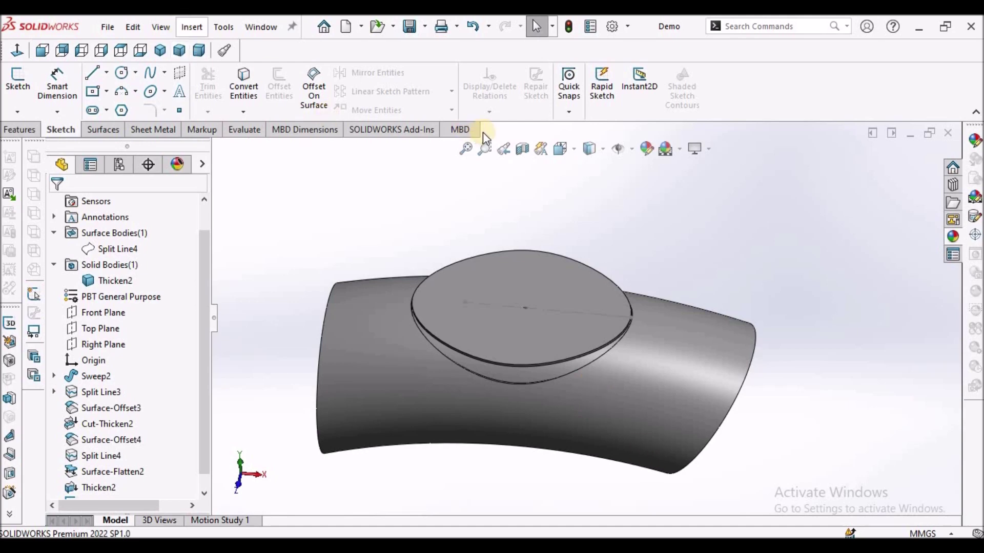
# Start a fill pattern bounded by the flat plate's upper face, with a 30° stagger angle and the sketched centerline as its direction.
pyautogui.click(160, 49)
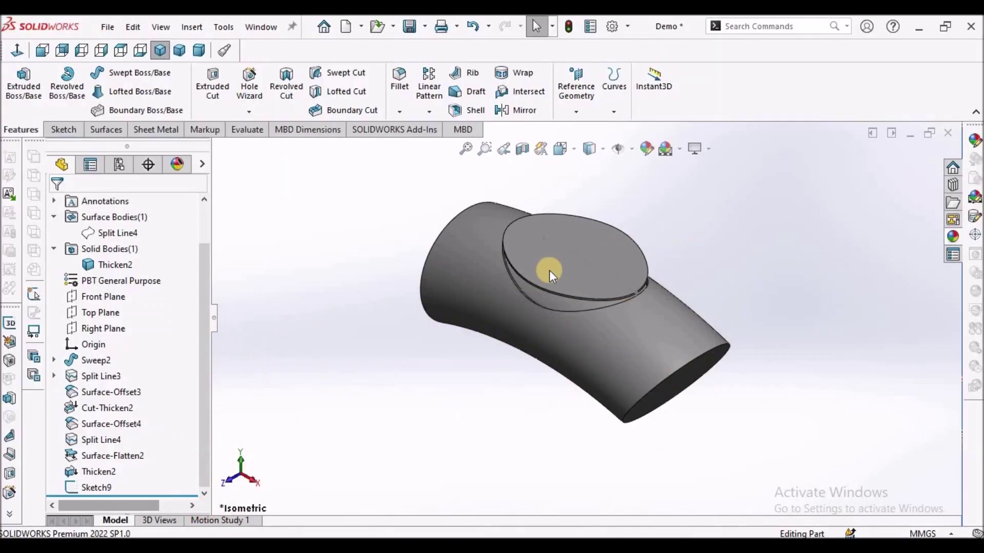
pyautogui.click(549, 272)
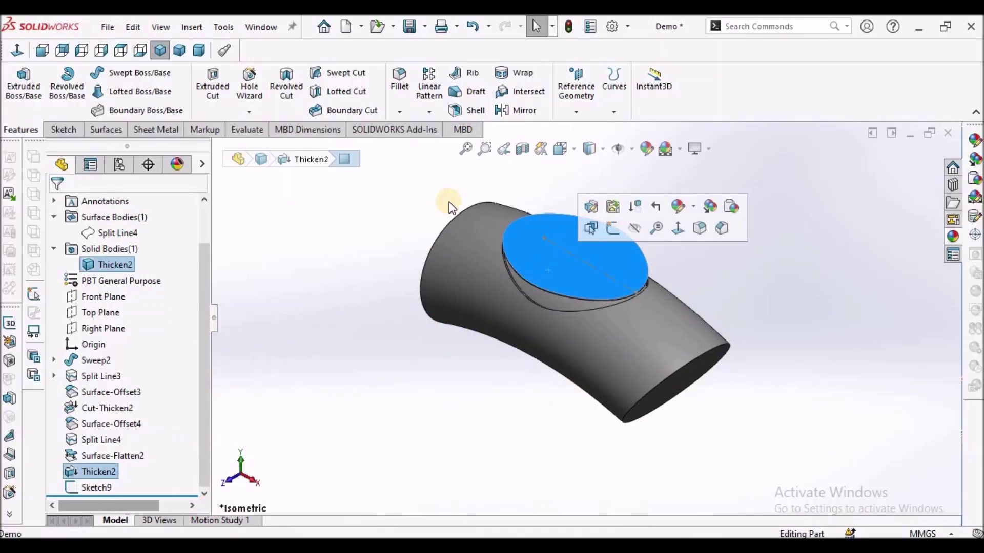
pyautogui.click(428, 113)
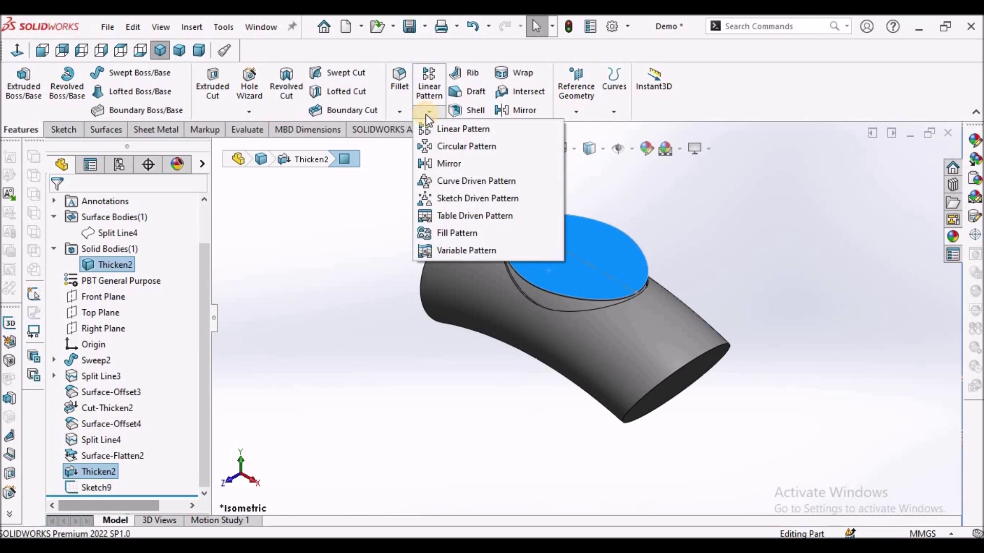
pyautogui.click(448, 232)
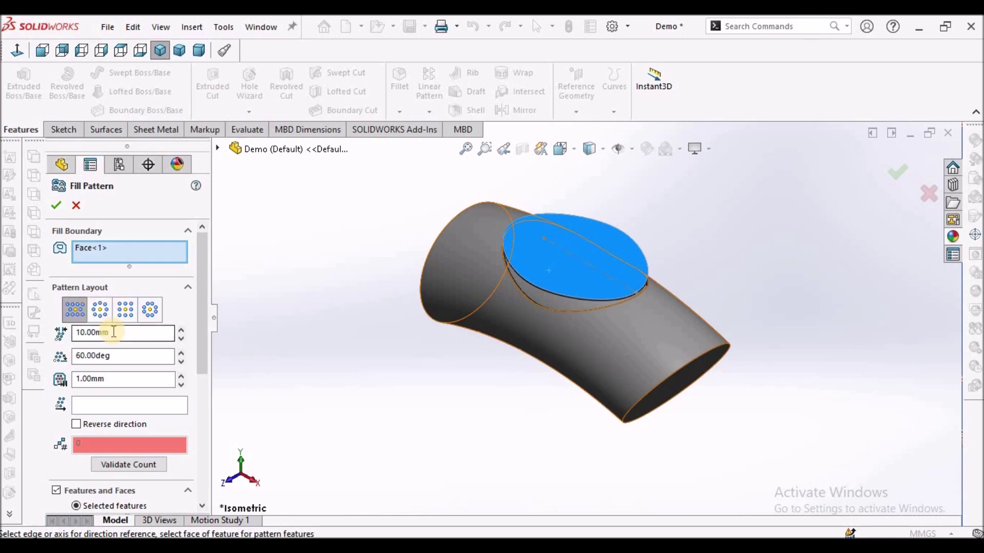
pyautogui.click(114, 405)
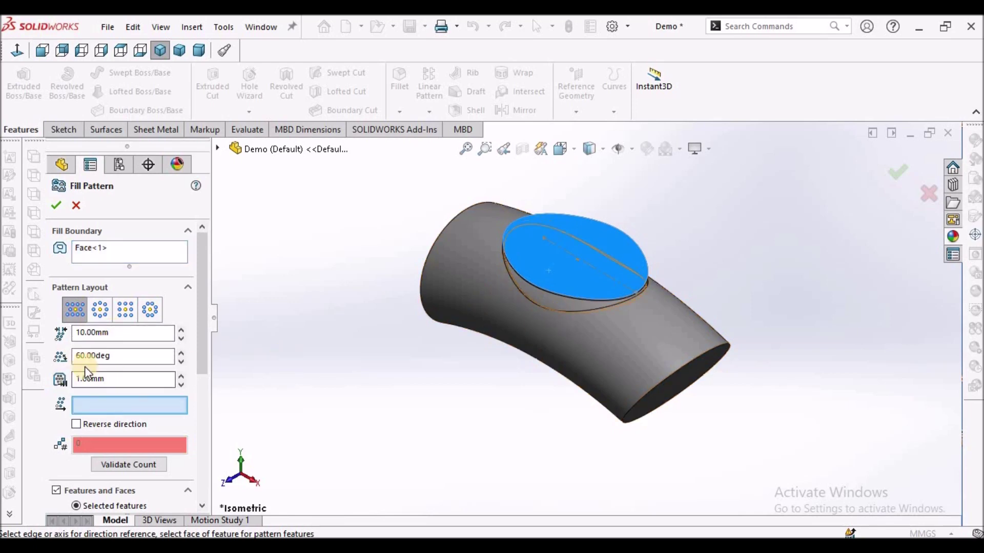
pyautogui.doubleClick(128, 357)
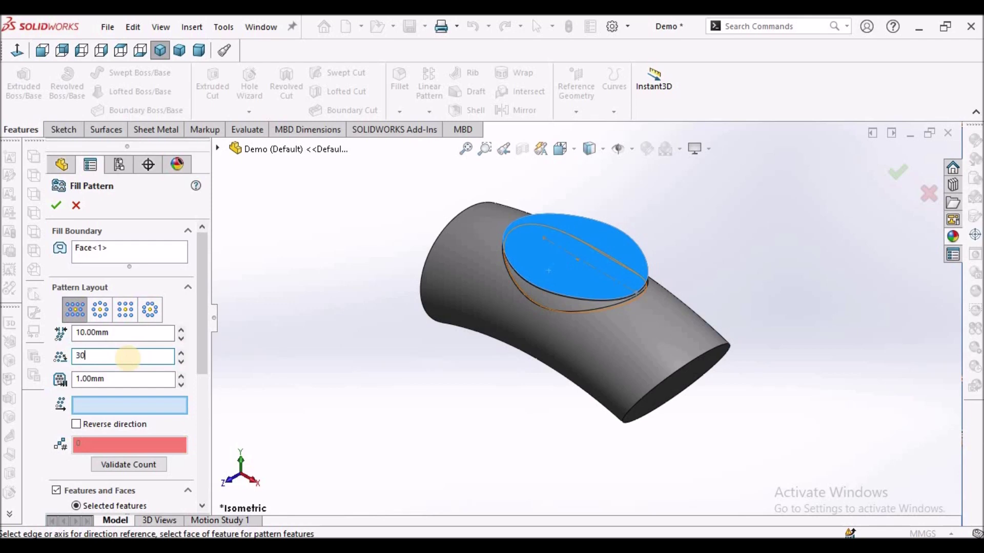
pyautogui.click(130, 378)
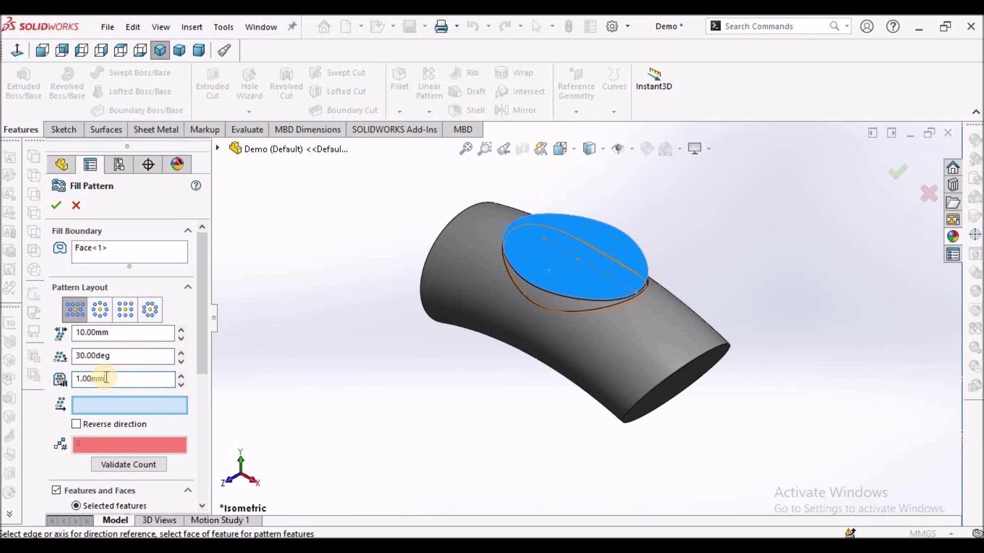
pyautogui.scroll(-3, 607, 287)
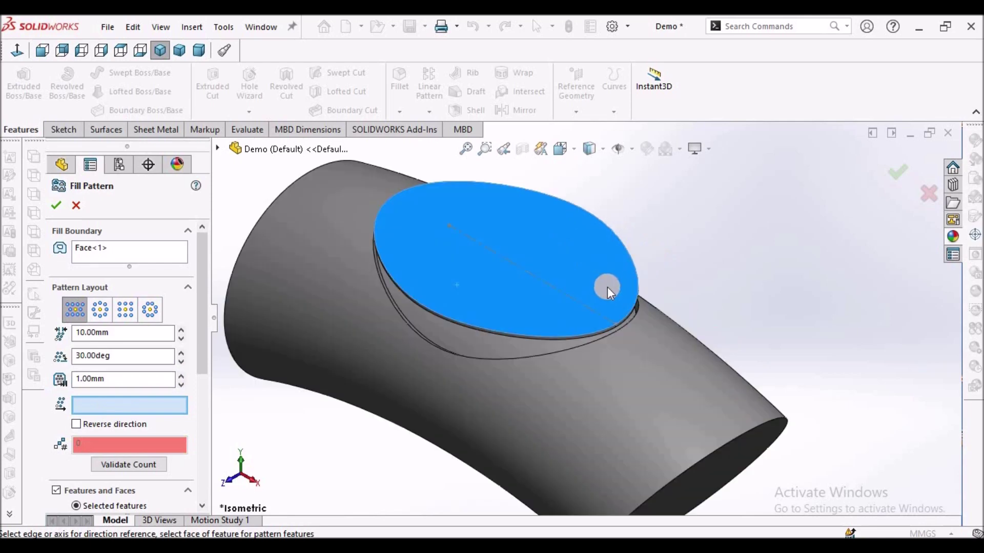
pyautogui.click(587, 303)
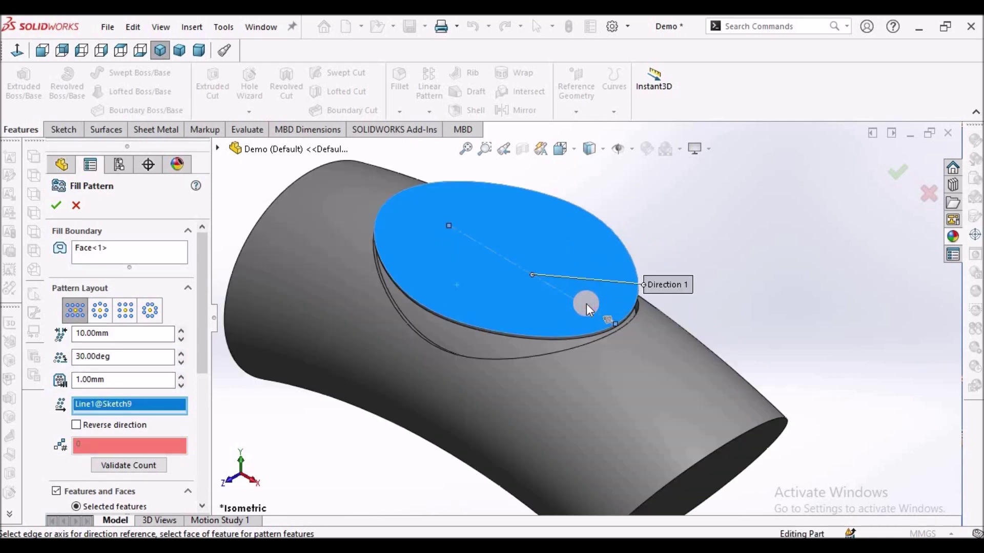
pyautogui.scroll(3, 586, 303)
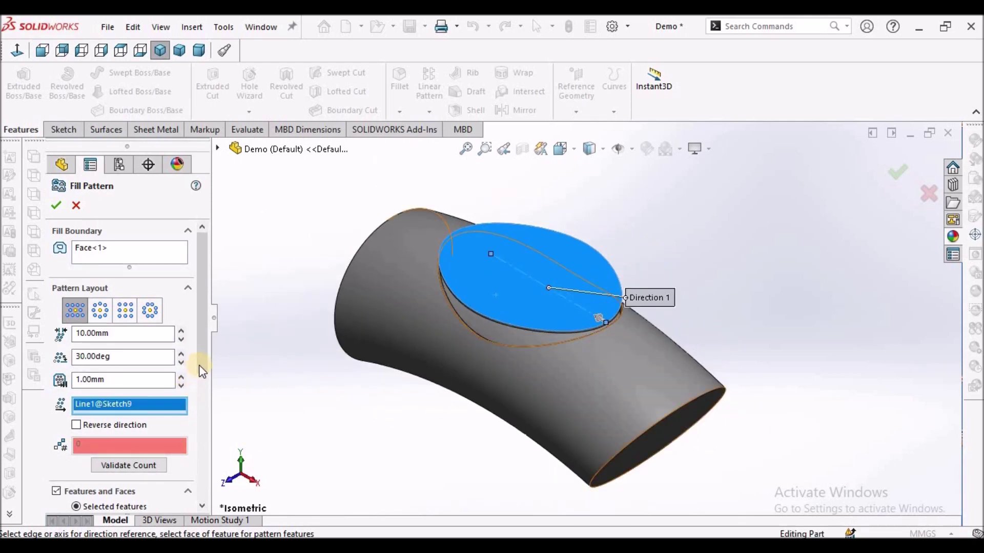
# Set the fill pattern to create a circular seed cut of 4 mm diameter and finish the feature.
pyautogui.scroll(-3, 211, 443)
pyautogui.scroll(-5, 211, 444)
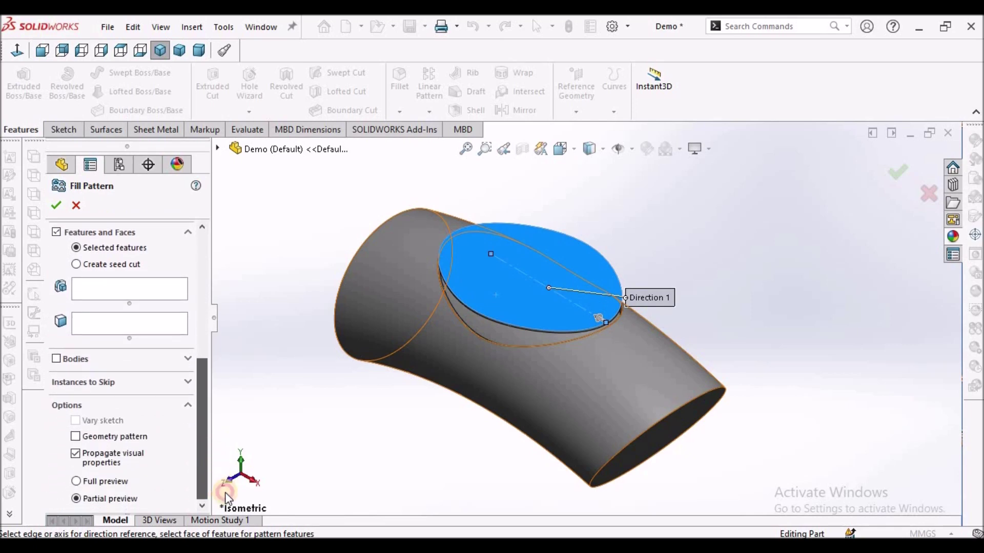
pyautogui.scroll(4, 205, 440)
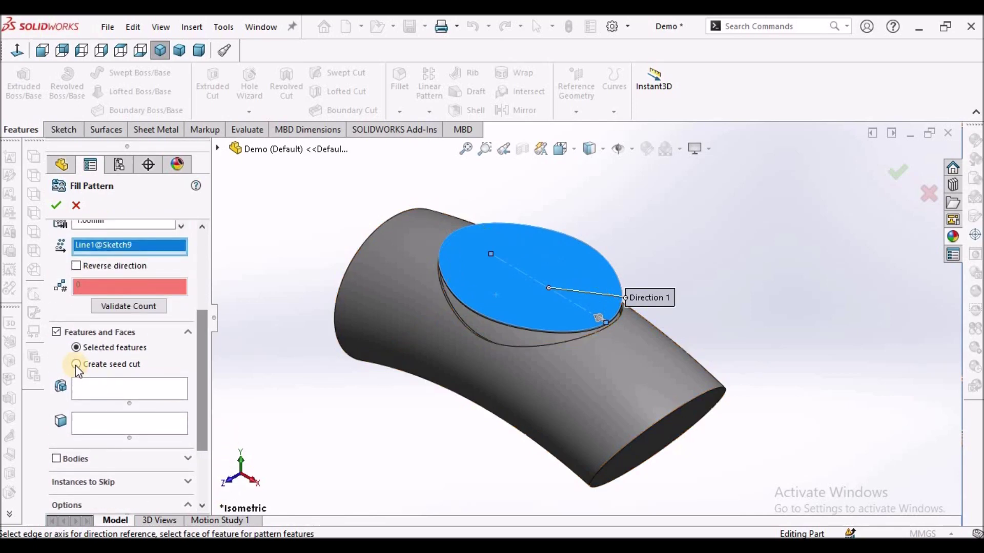
pyautogui.click(77, 364)
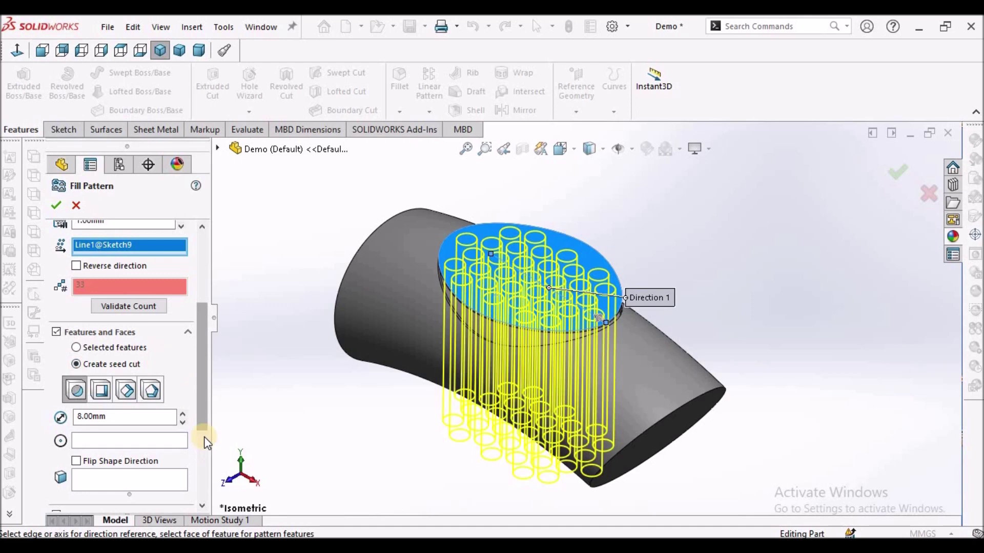
pyautogui.moveTo(202, 429); pyautogui.dragTo(204, 447)
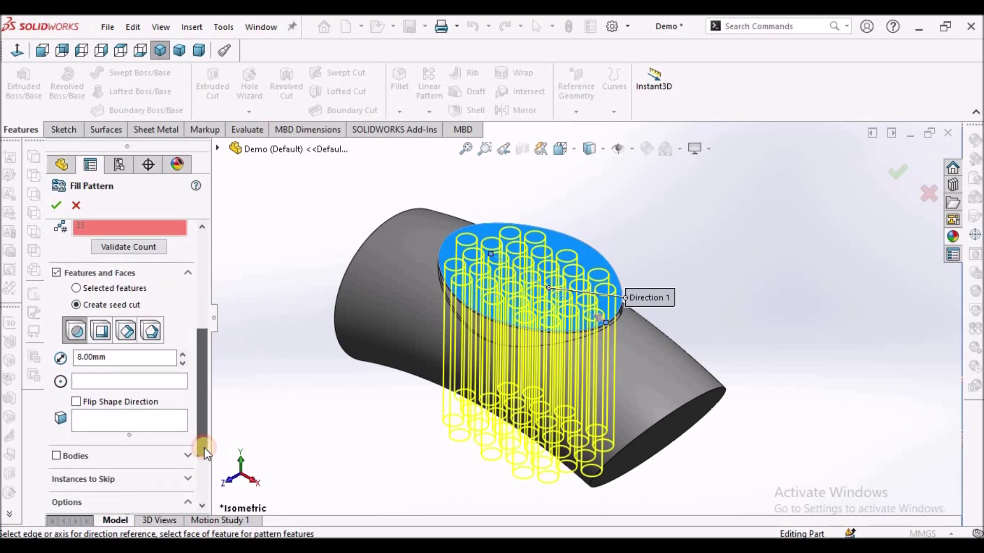
pyautogui.click(97, 306)
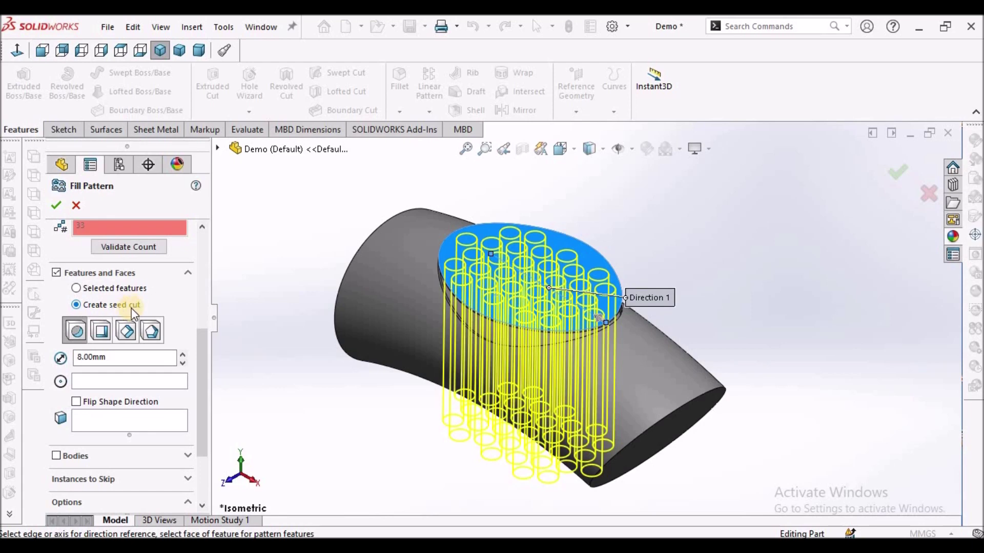
pyautogui.click(77, 333)
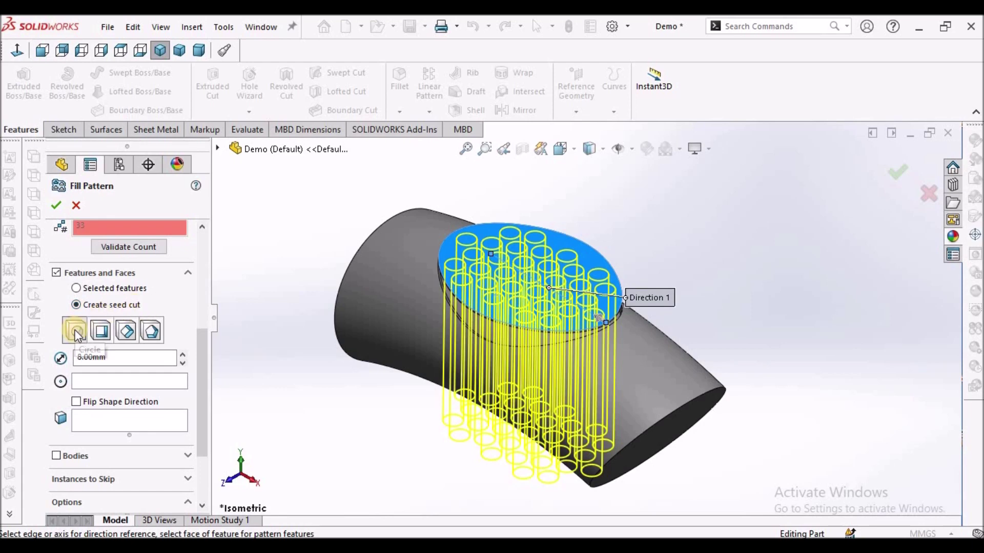
pyautogui.doubleClick(115, 357)
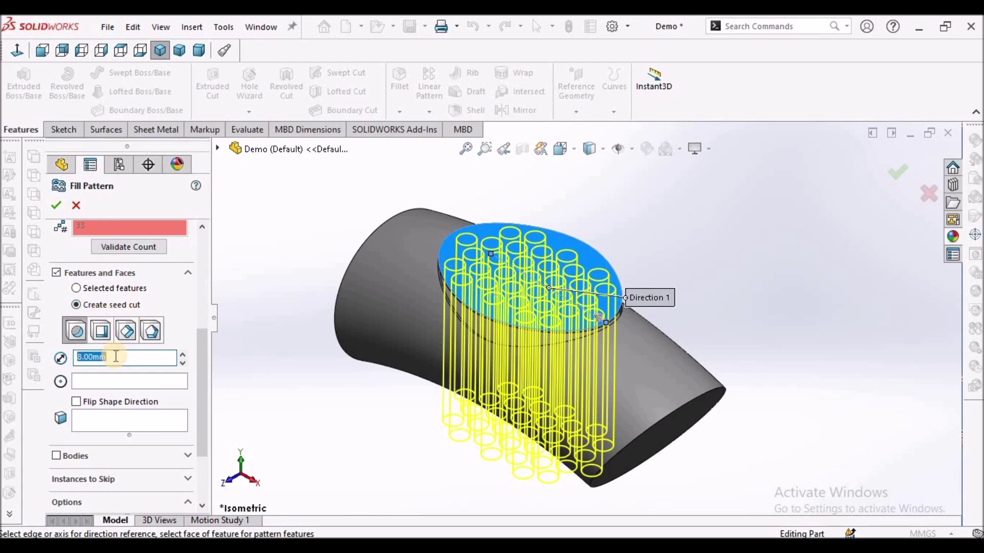
pyautogui.write('4')
pyautogui.press('Return')
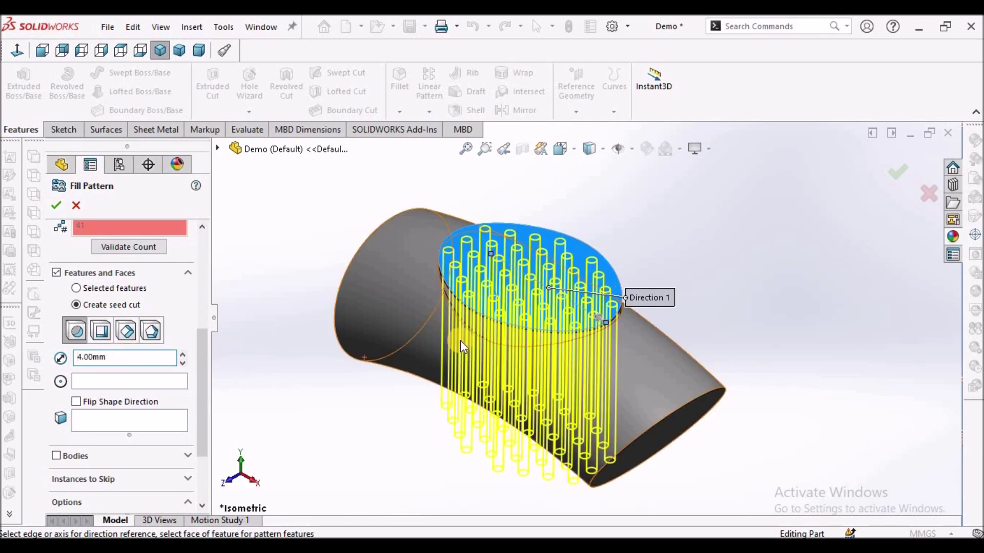
pyautogui.scroll(-3, 465, 336)
pyautogui.moveTo(510, 337); pyautogui.dragTo(534, 293, button='middle')
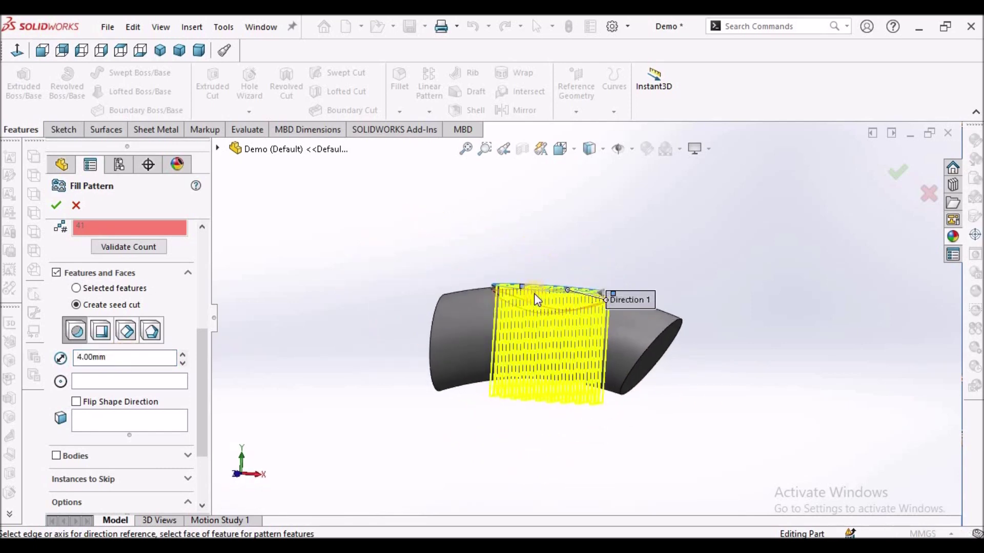
pyautogui.click(56, 205)
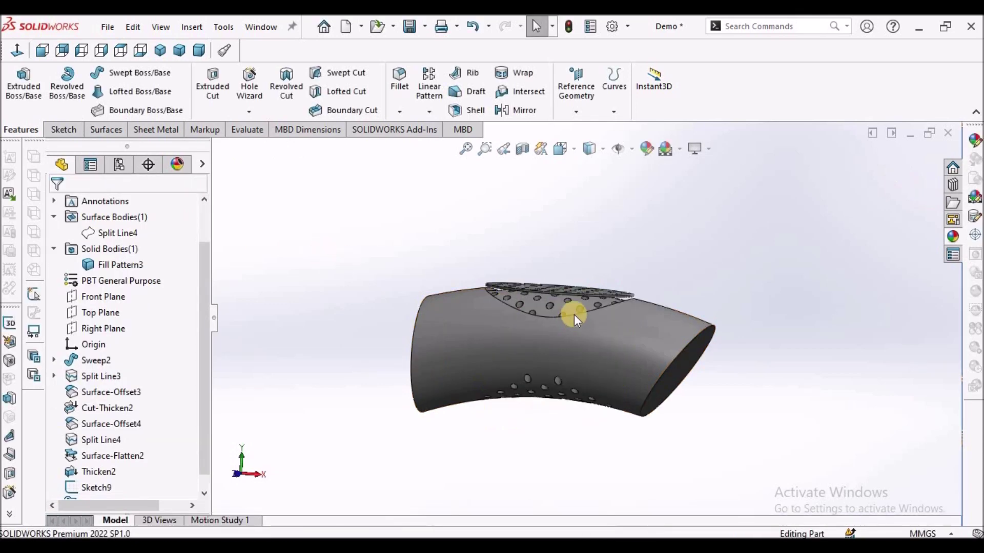
# Examine how the patterned holes run through the flat plate, the recess floor and the tube below.
pyautogui.scroll(5, 552, 303)
pyautogui.click(513, 297)
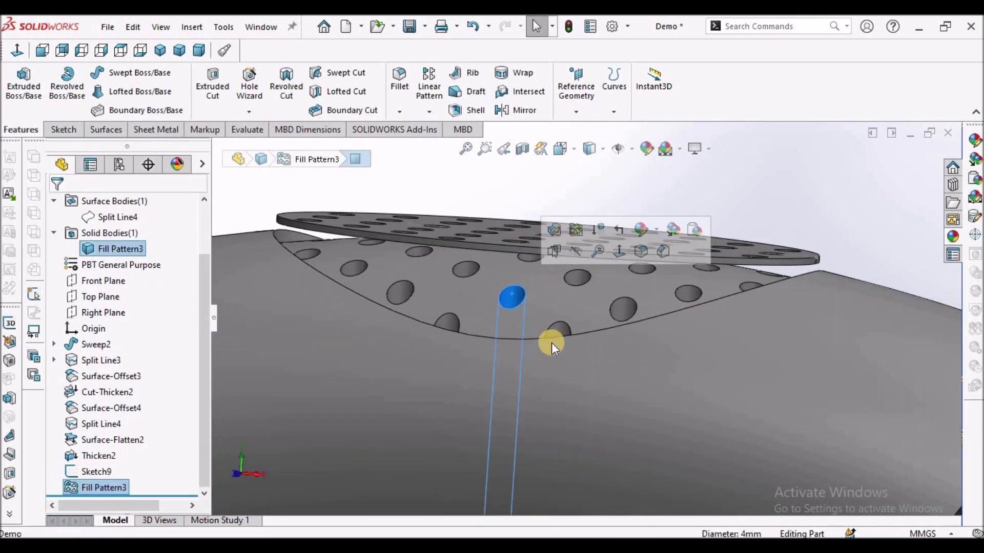
pyautogui.scroll(-5, 549, 340)
pyautogui.moveTo(551, 286); pyautogui.dragTo(560, 355, button='middle')
pyautogui.scroll(5, 560, 355)
pyautogui.scroll(-5, 487, 350)
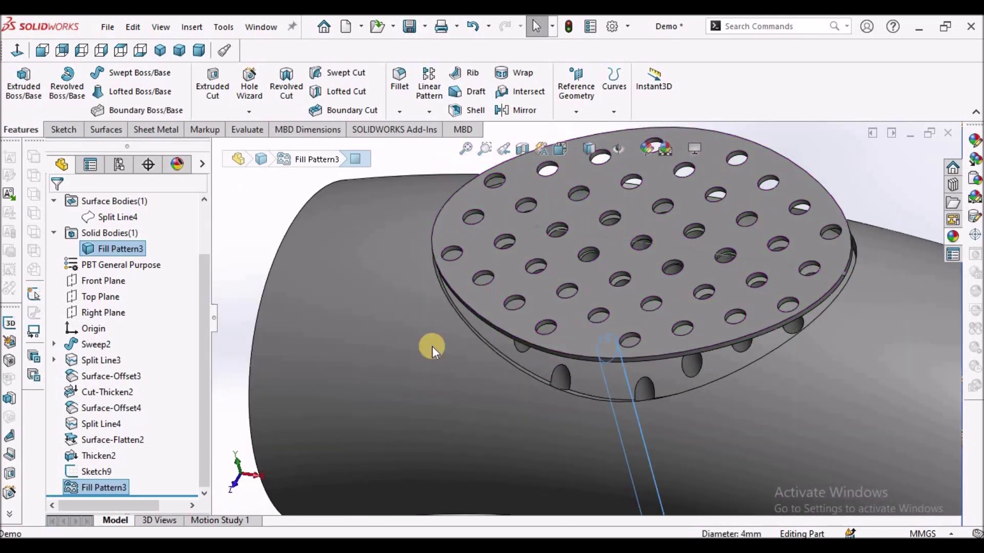
pyautogui.click(308, 327)
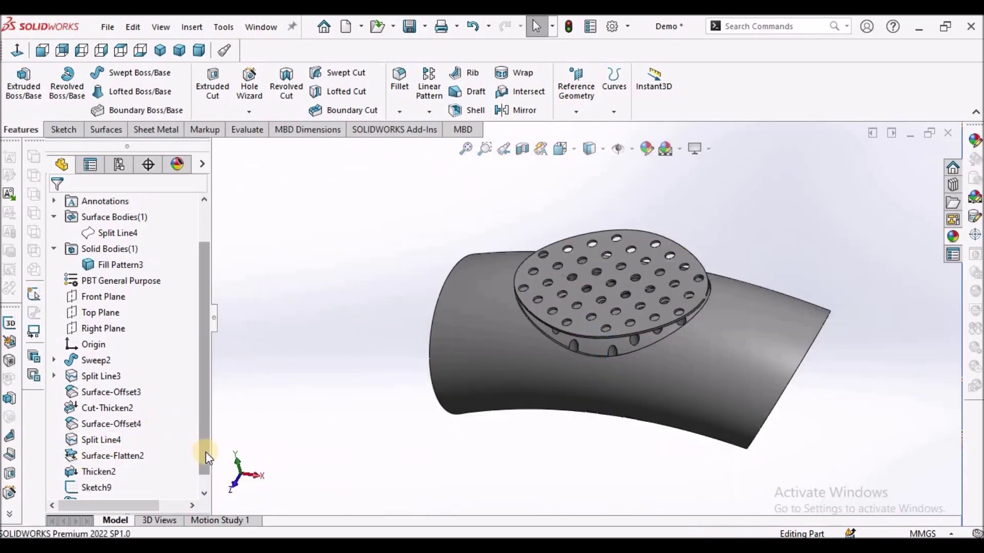
# Reopen the fill pattern to check its seed cut, bodies and other options, and close it.
pyautogui.scroll(-1, 205, 452)
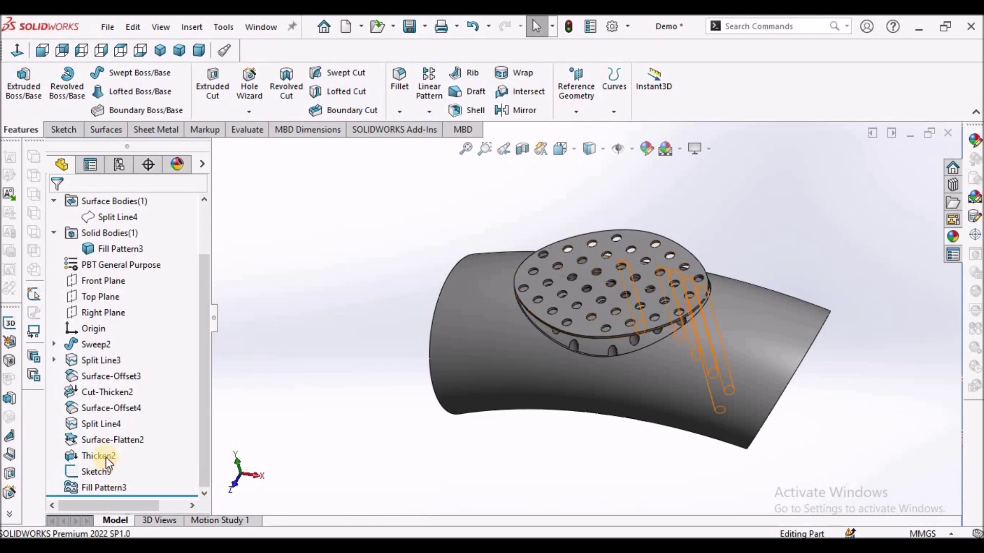
pyautogui.rightClick(105, 488)
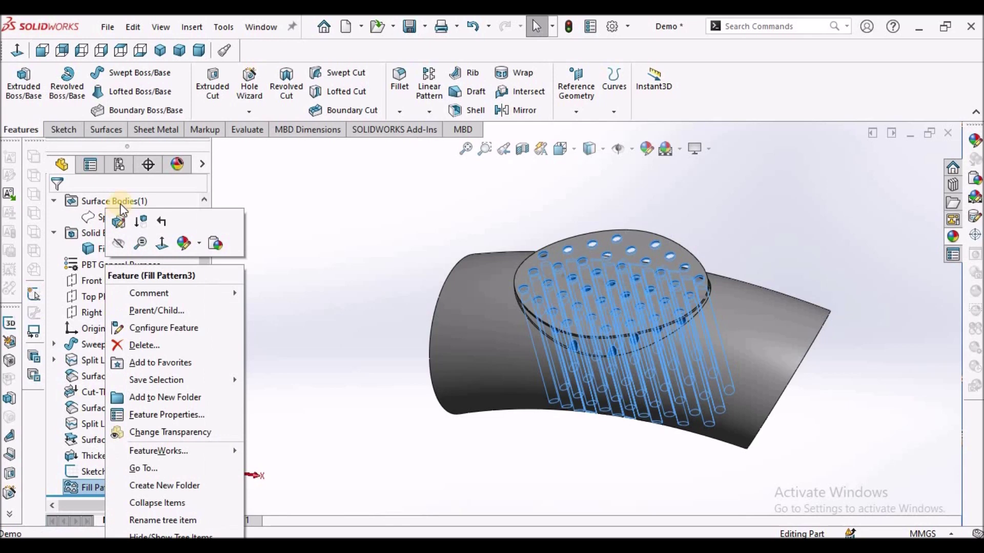
pyautogui.click(119, 219)
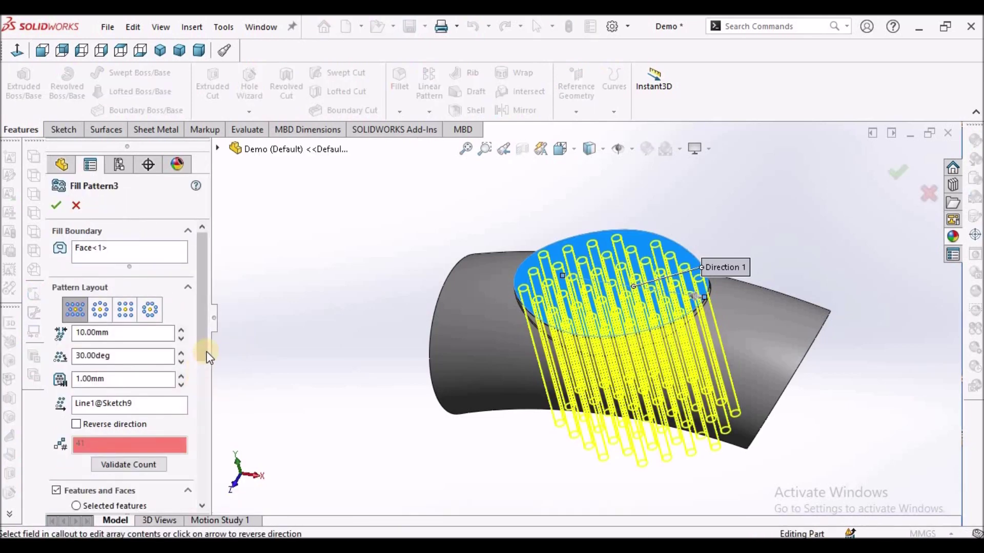
pyautogui.moveTo(204, 351); pyautogui.dragTo(214, 484)
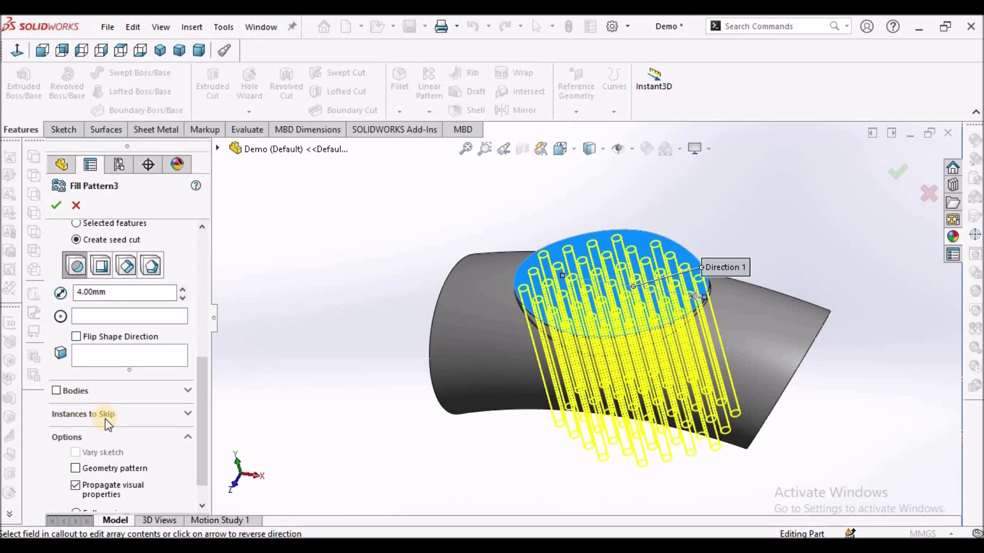
pyautogui.click(57, 206)
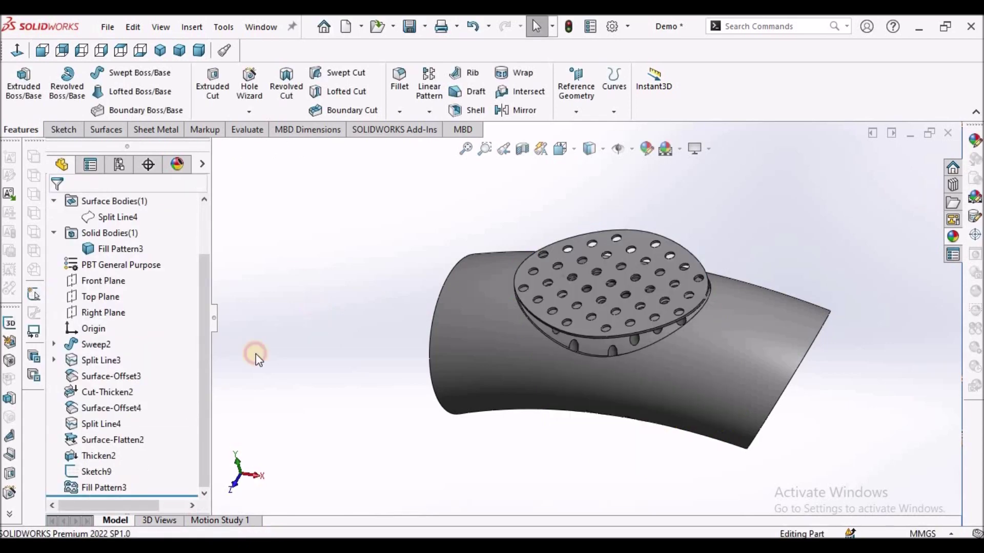
# Edit the flat plate's Thicken feature and turn off Merge result so the plate is a body separate from the tube.
pyautogui.rightClick(110, 459)
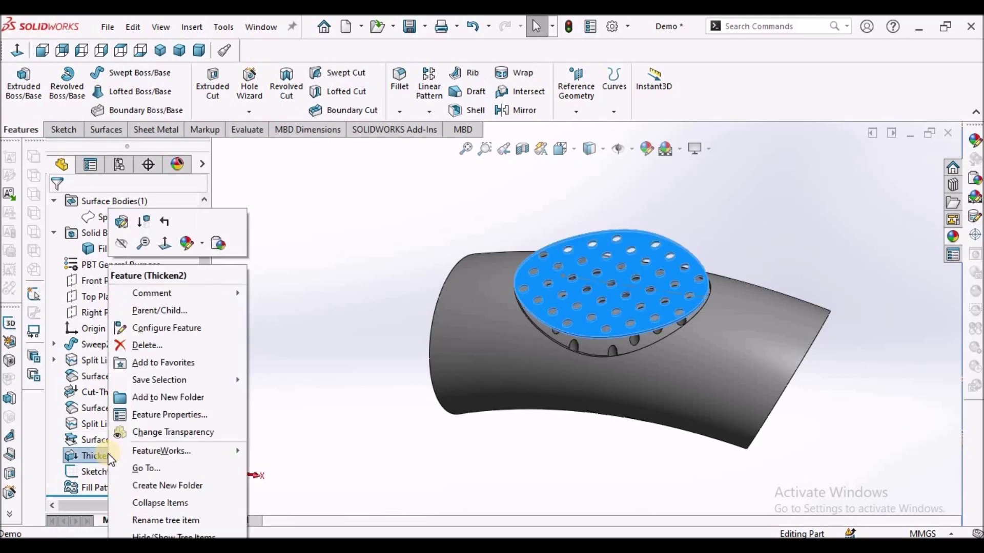
pyautogui.click(122, 221)
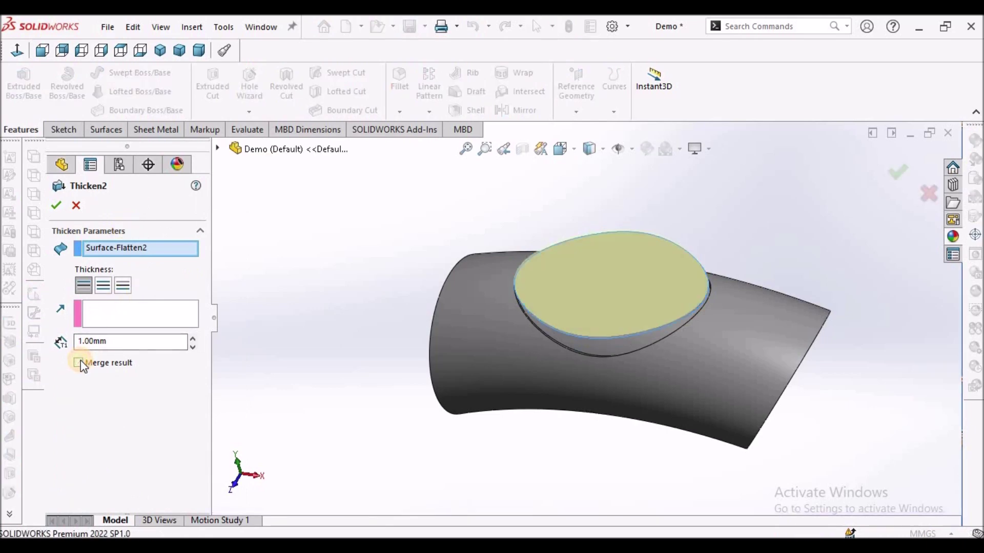
pyautogui.click(55, 205)
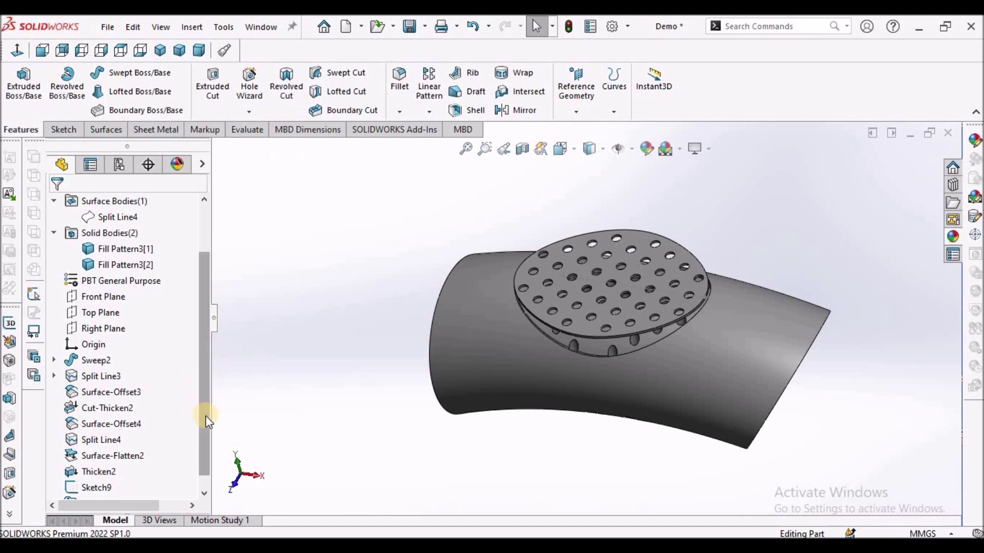
# Edit the fill pattern's feature scope, turning off Auto-select and choosing only the flat plate body to be cut.
pyautogui.scroll(-1, 205, 416)
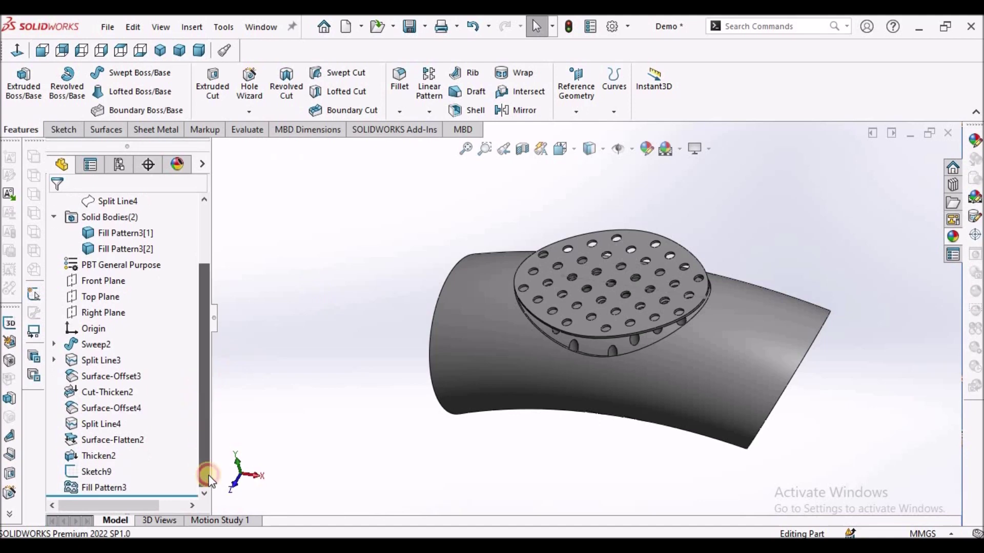
pyautogui.rightClick(103, 484)
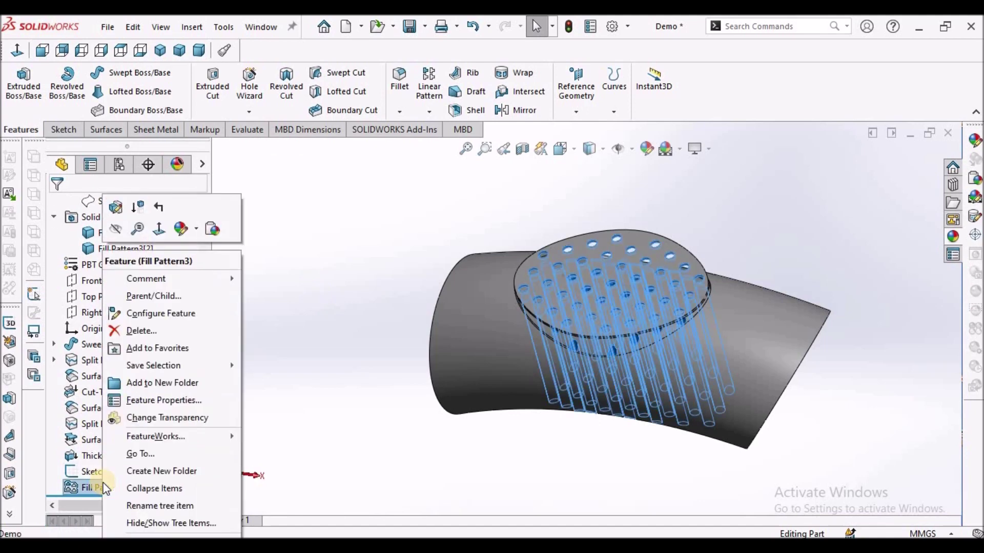
pyautogui.click(115, 208)
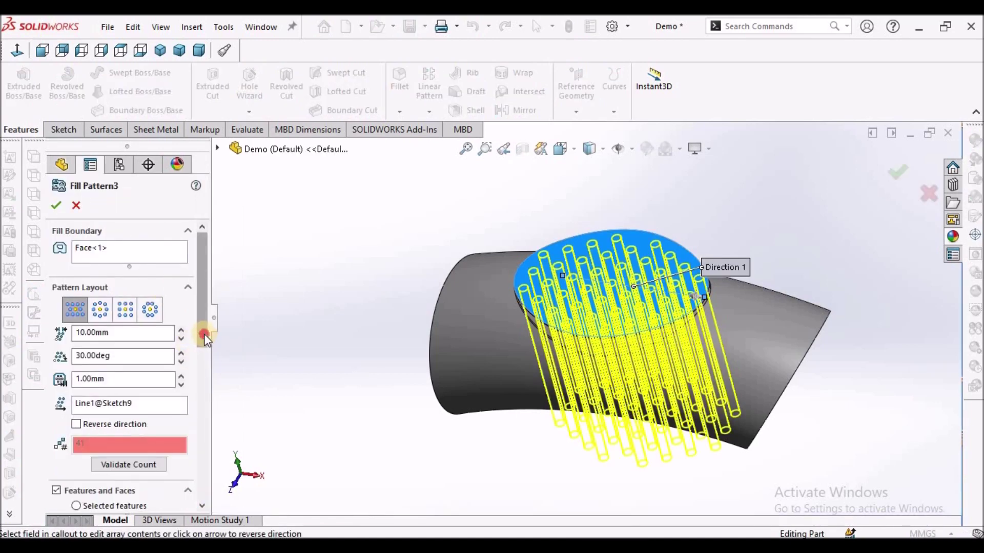
pyautogui.moveTo(204, 334); pyautogui.dragTo(204, 489)
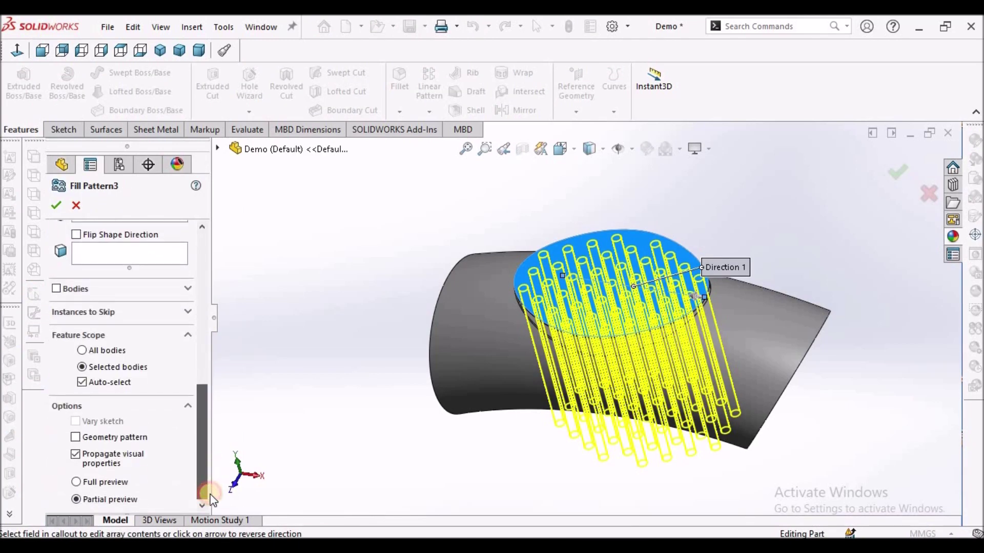
pyautogui.click(82, 383)
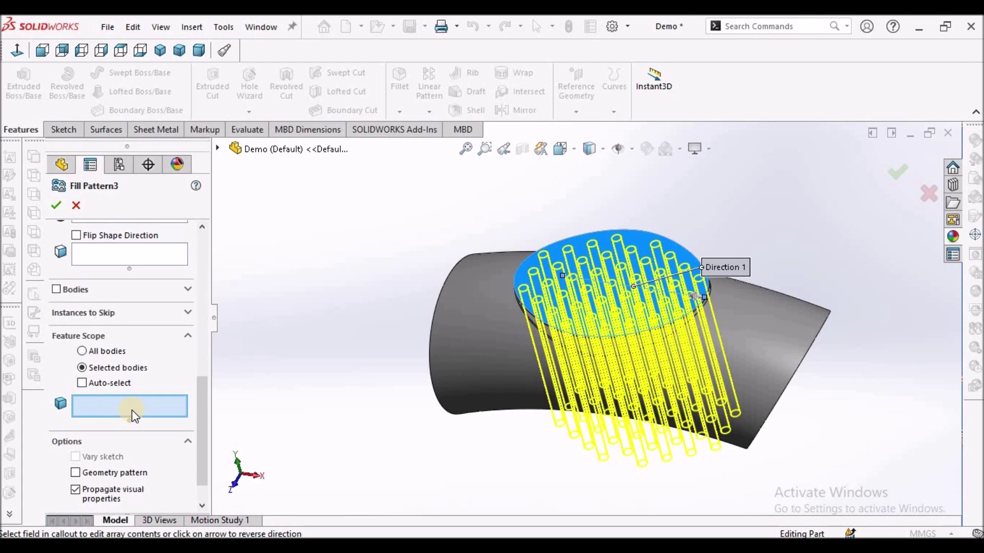
pyautogui.scroll(-1, 571, 251)
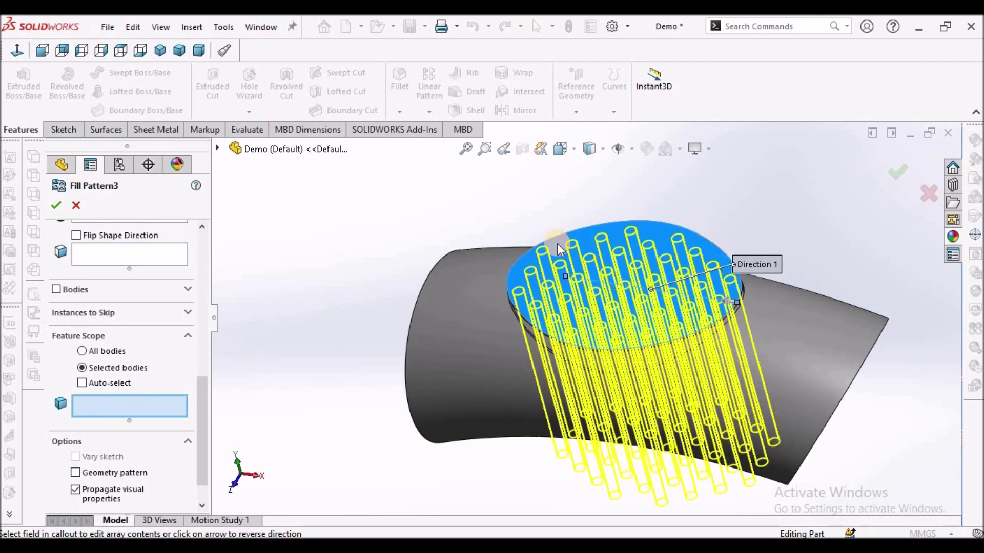
pyautogui.click(557, 243)
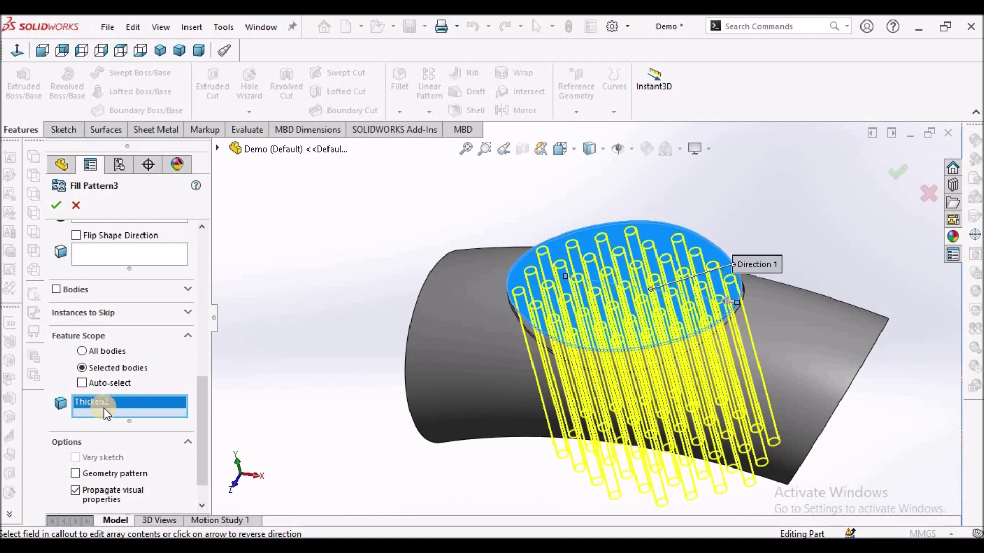
pyautogui.click(56, 205)
# Start a sketch on the top face of the perforated flat plate.
pyautogui.scroll(-3, 588, 374)
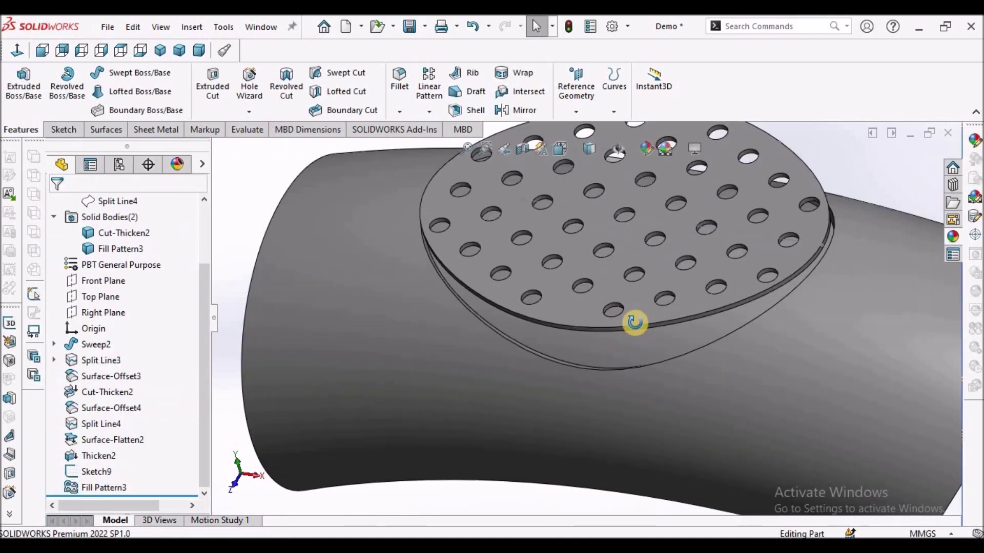
pyautogui.moveTo(632, 321); pyautogui.dragTo(594, 339, button='middle')
pyautogui.click(599, 312)
pyautogui.click(410, 266)
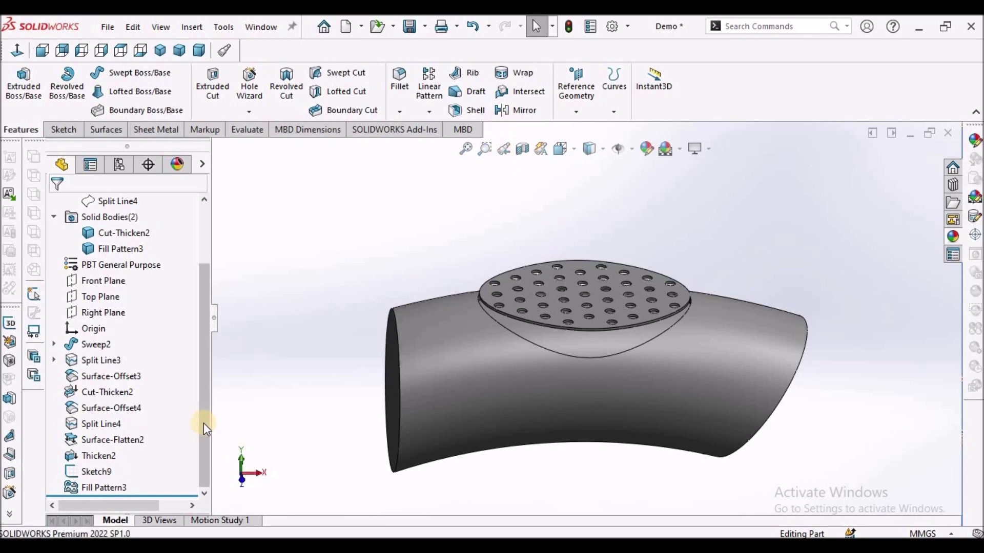
pyautogui.click(216, 459)
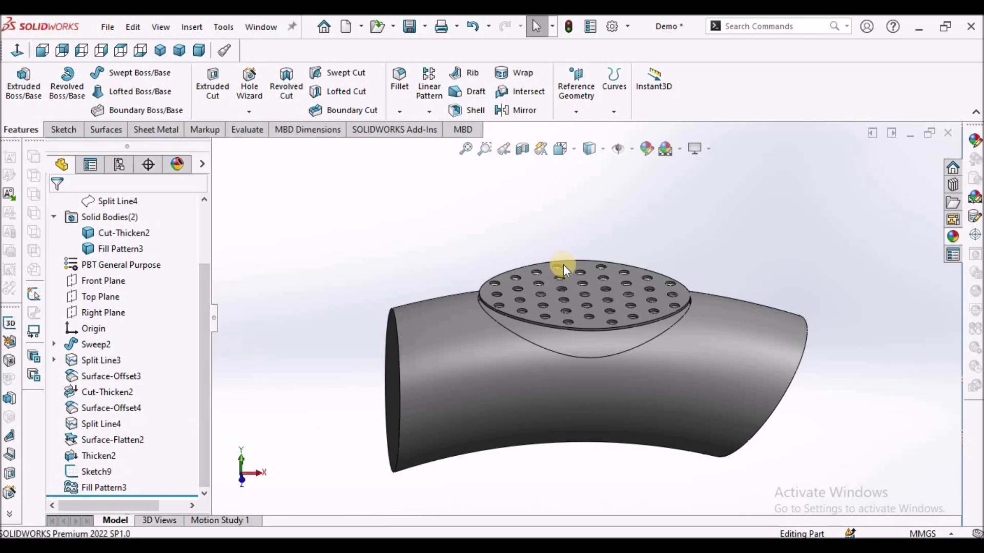
pyautogui.scroll(-3, 561, 262)
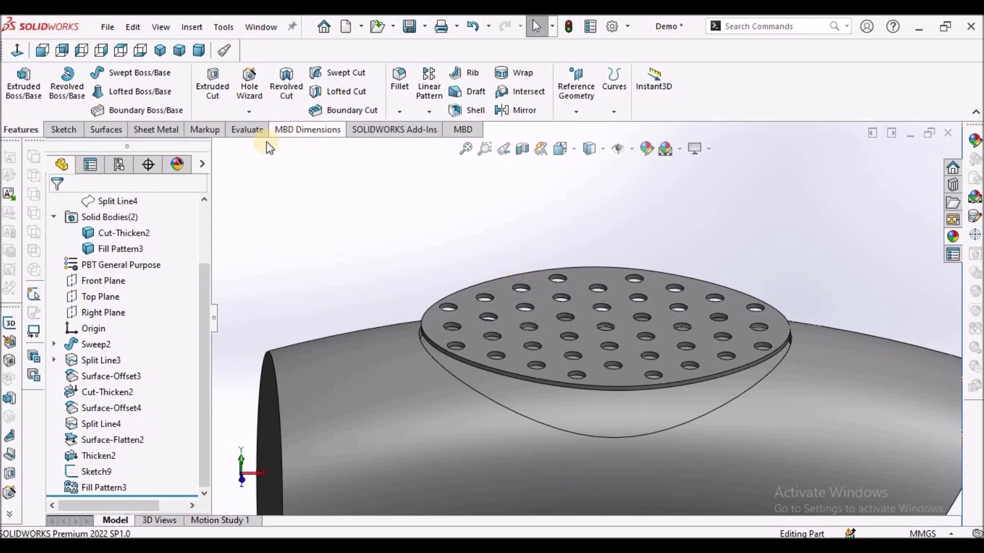
pyautogui.click(549, 288)
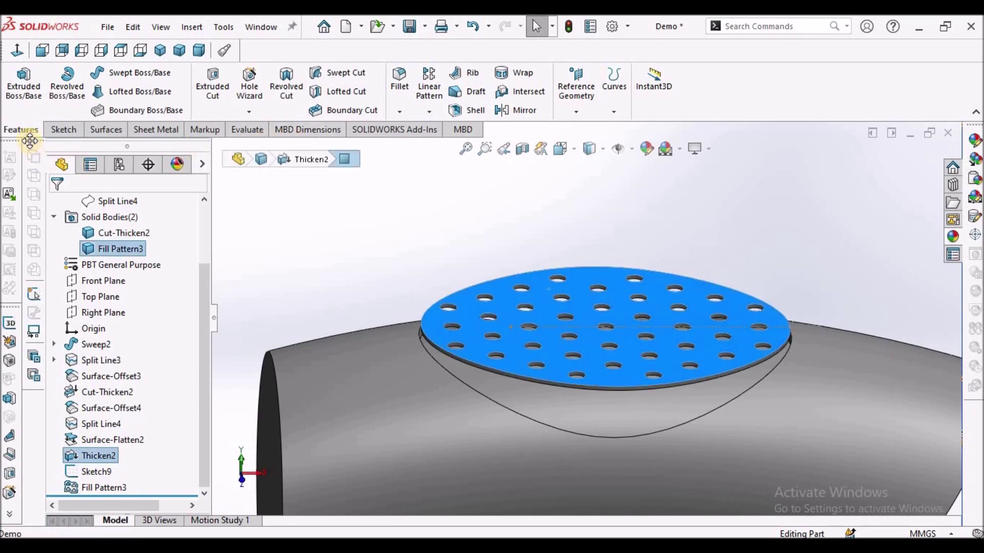
pyautogui.click(65, 130)
pyautogui.click(17, 78)
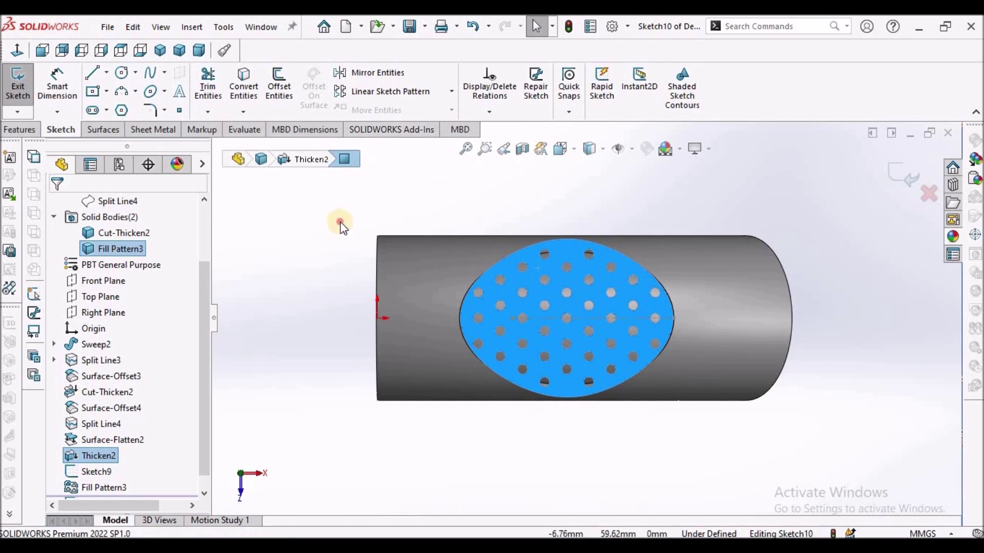
pyautogui.click(317, 215)
# Convert all inner hole loops of the plate's top face into sketch entities and exit the sketch.
pyautogui.click(245, 79)
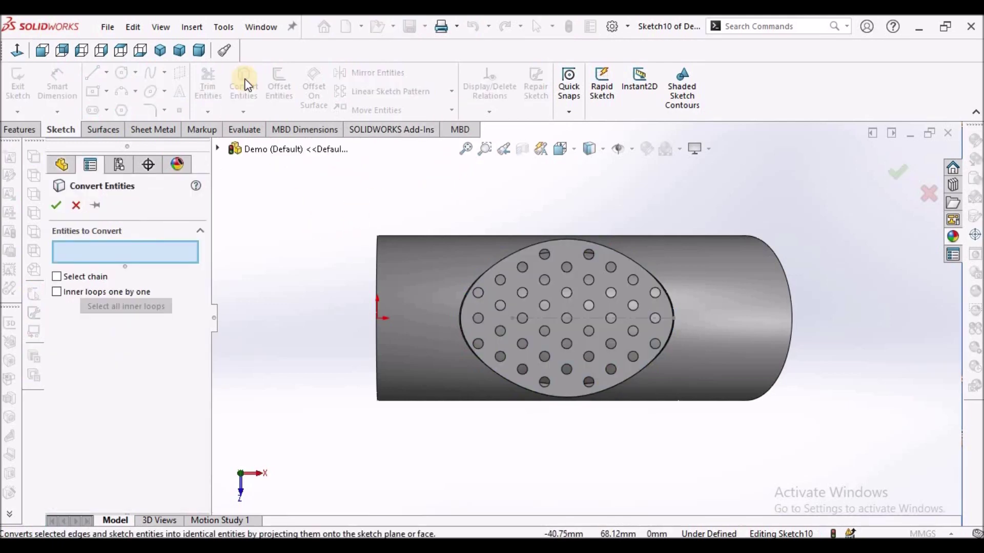
pyautogui.moveTo(507, 193); pyautogui.dragTo(524, 249, button='middle')
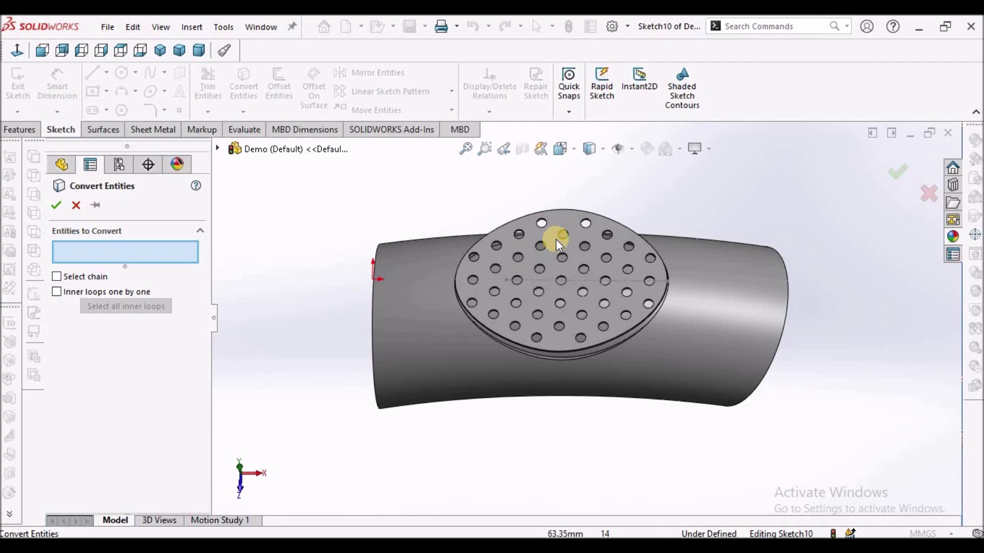
pyautogui.scroll(-3, 556, 239)
pyautogui.click(577, 219)
pyautogui.scroll(3, 570, 307)
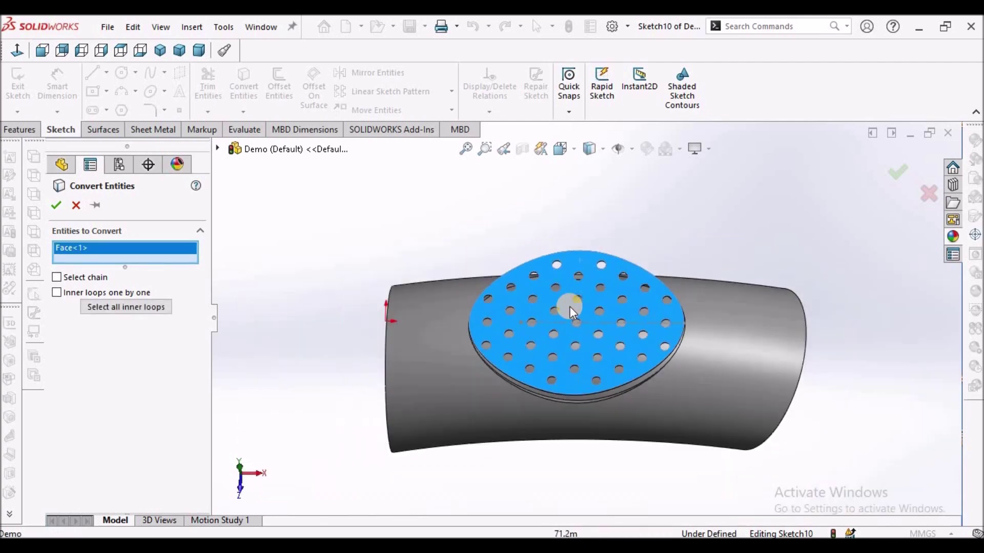
pyautogui.moveTo(569, 306); pyautogui.dragTo(522, 254, button='middle')
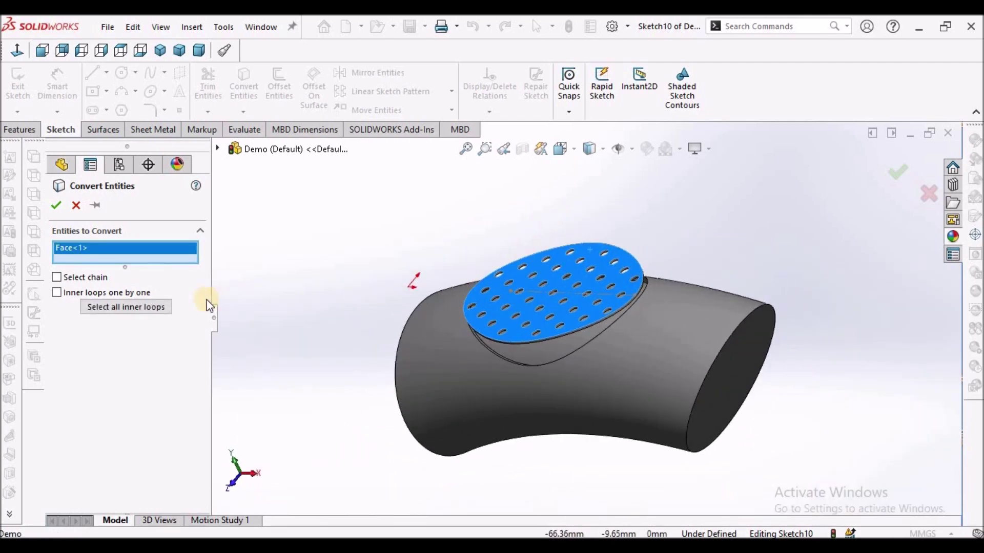
pyautogui.click(123, 316)
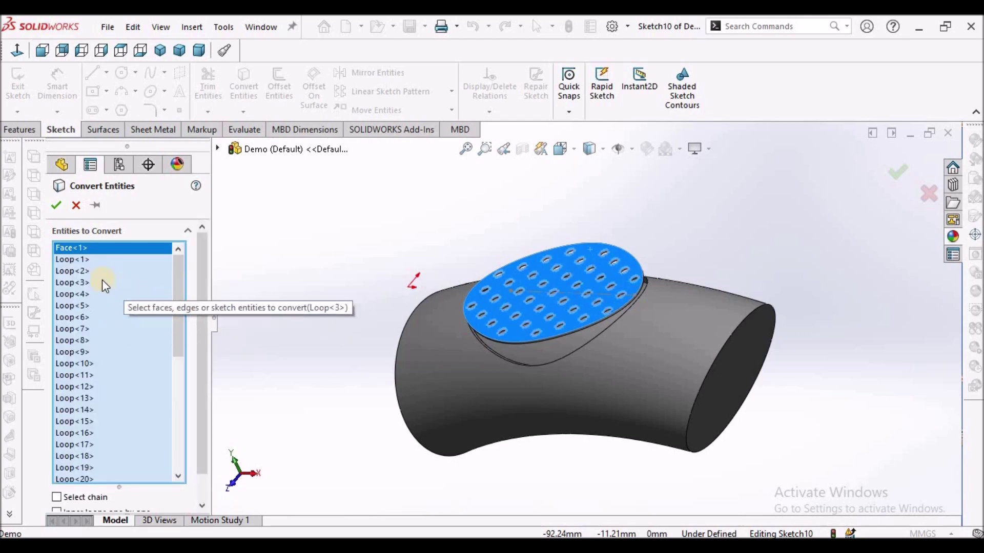
pyautogui.scroll(-6, 548, 303)
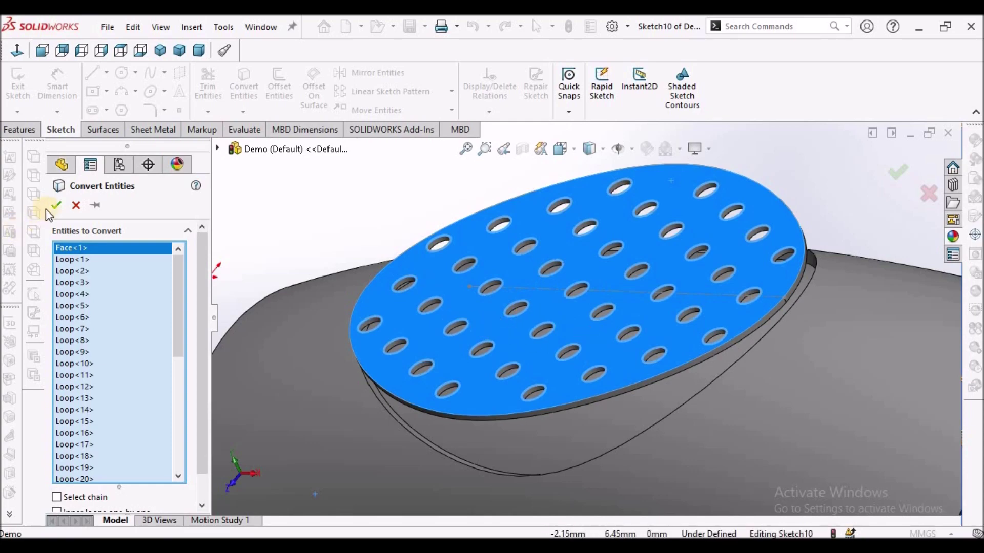
pyautogui.click(61, 206)
pyautogui.scroll(3, 333, 217)
pyautogui.moveTo(334, 217)
pyautogui.mouseDown(button='middle')
pyautogui.moveTo(468, 281)
pyautogui.moveTo(507, 240)
pyautogui.moveTo(490, 302)
pyautogui.moveTo(518, 287)
pyautogui.mouseUp(button='middle')
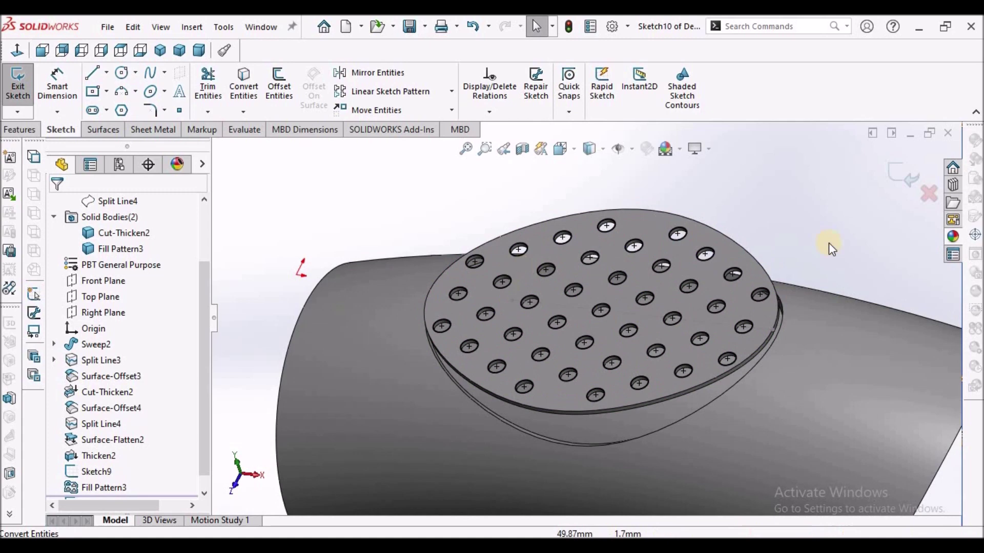
pyautogui.click(900, 167)
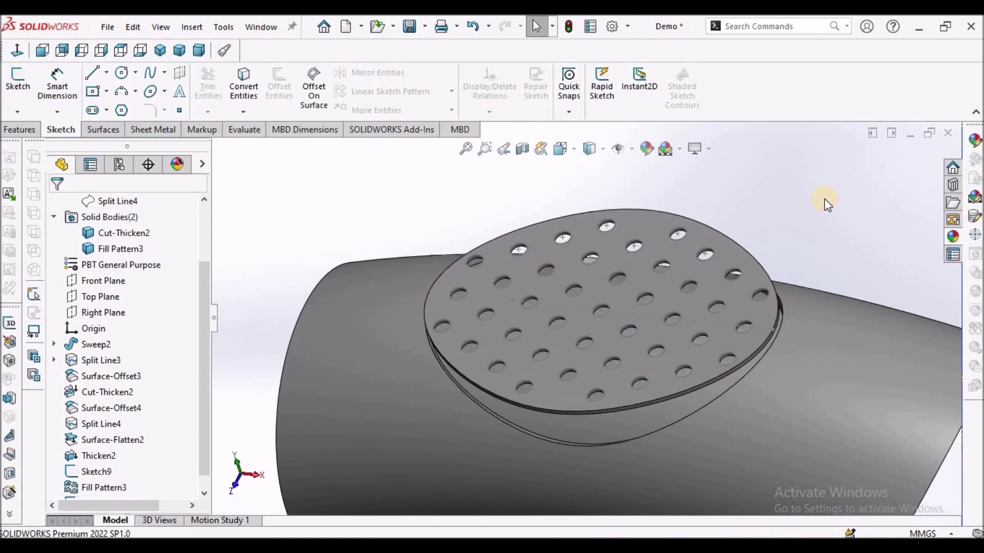
# Set up a Wrap feature of the converted hole sketch with the Emboss type, spline surface method and 1 mm thickness.
pyautogui.press('f')
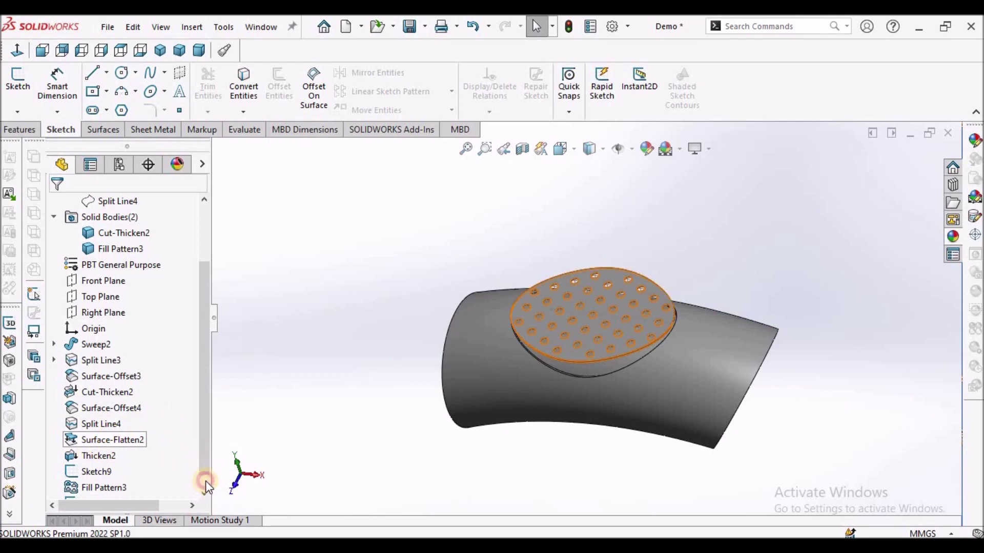
pyautogui.scroll(-1, 205, 480)
pyautogui.click(100, 488)
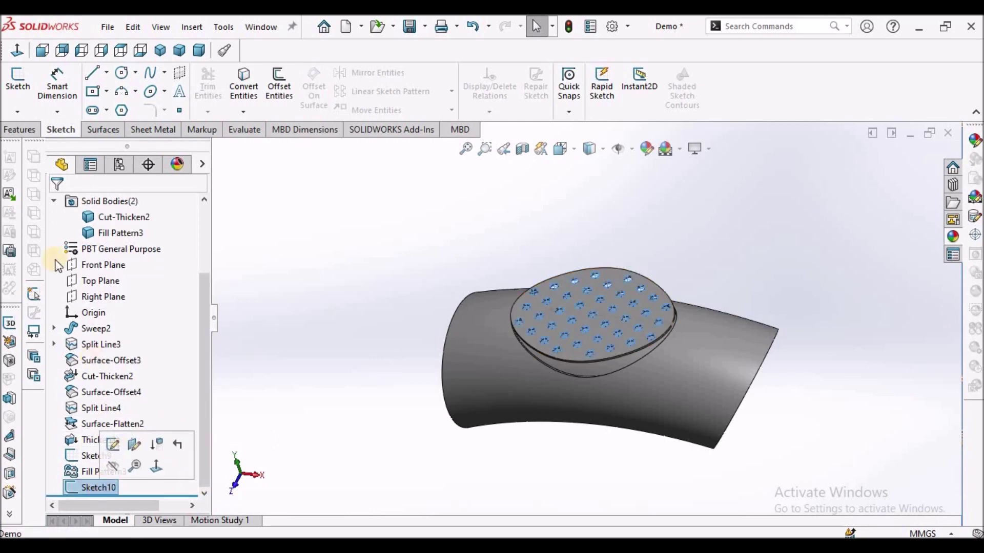
pyautogui.click(10, 132)
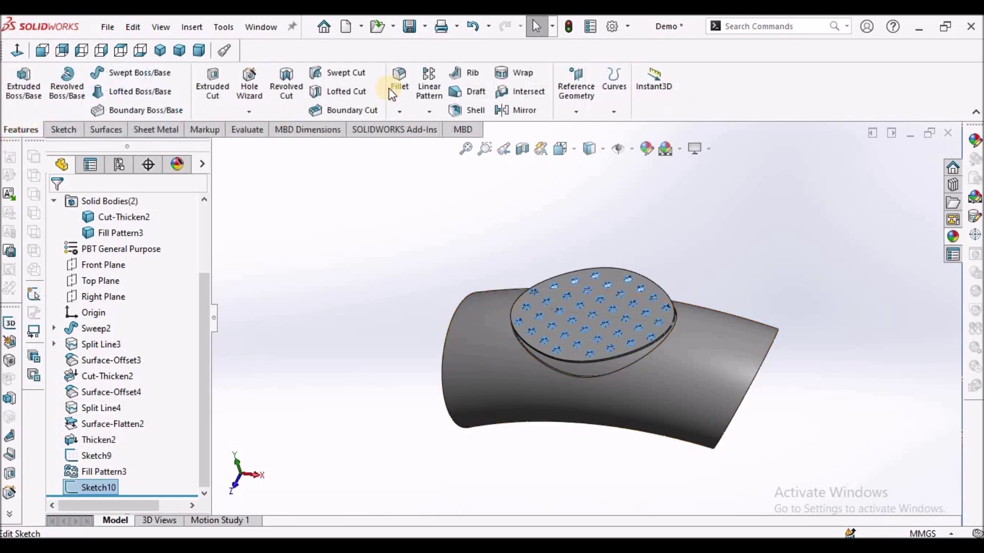
pyautogui.click(509, 73)
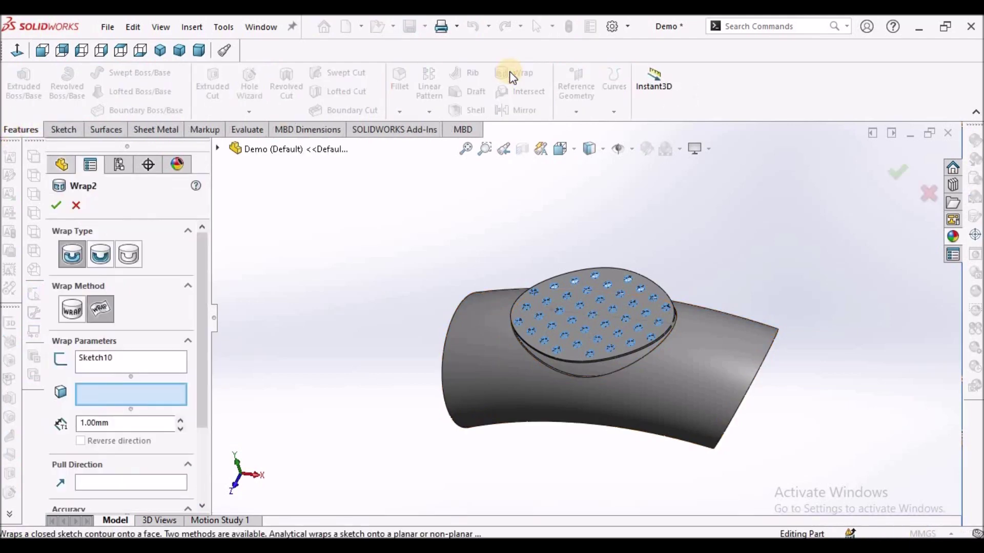
pyautogui.click(105, 357)
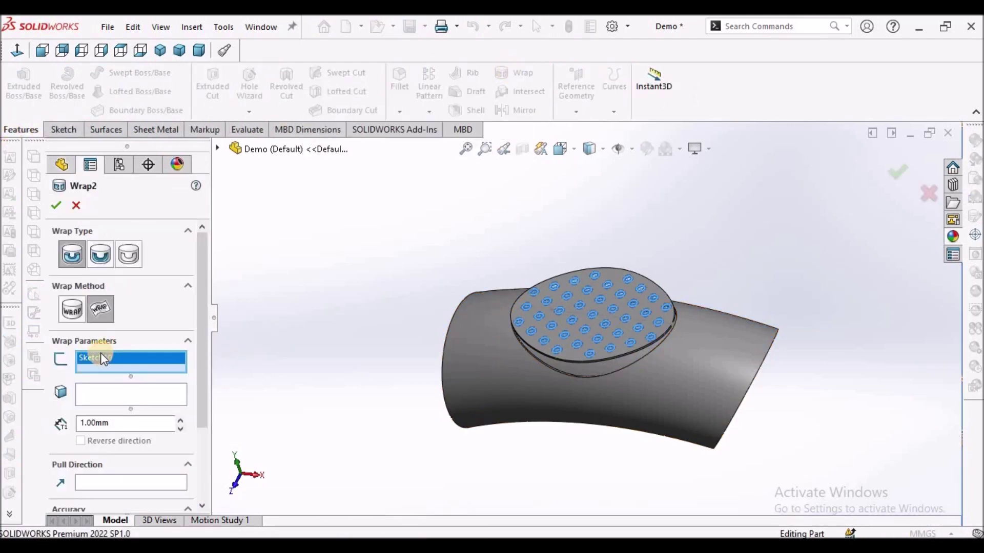
pyautogui.click(72, 254)
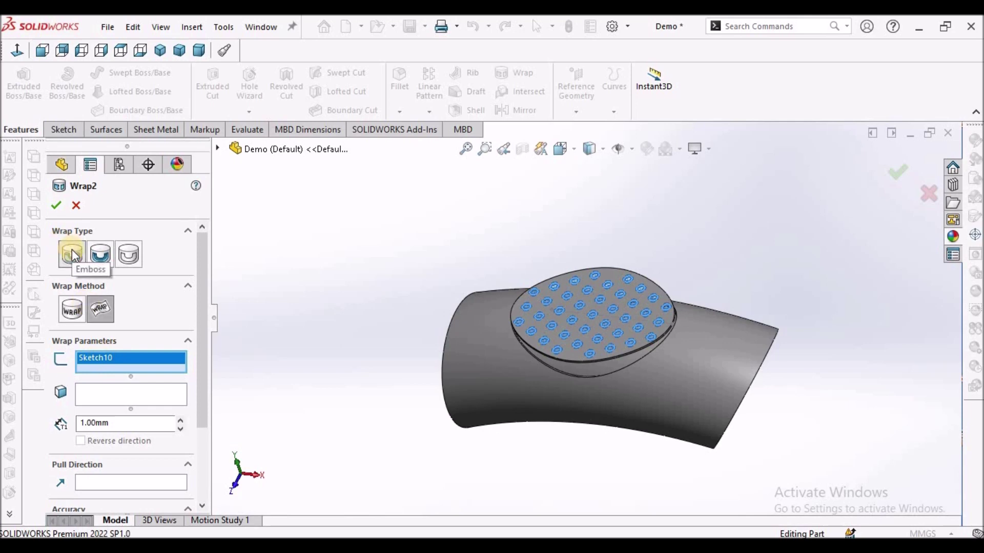
pyautogui.click(99, 310)
pyautogui.click(116, 421)
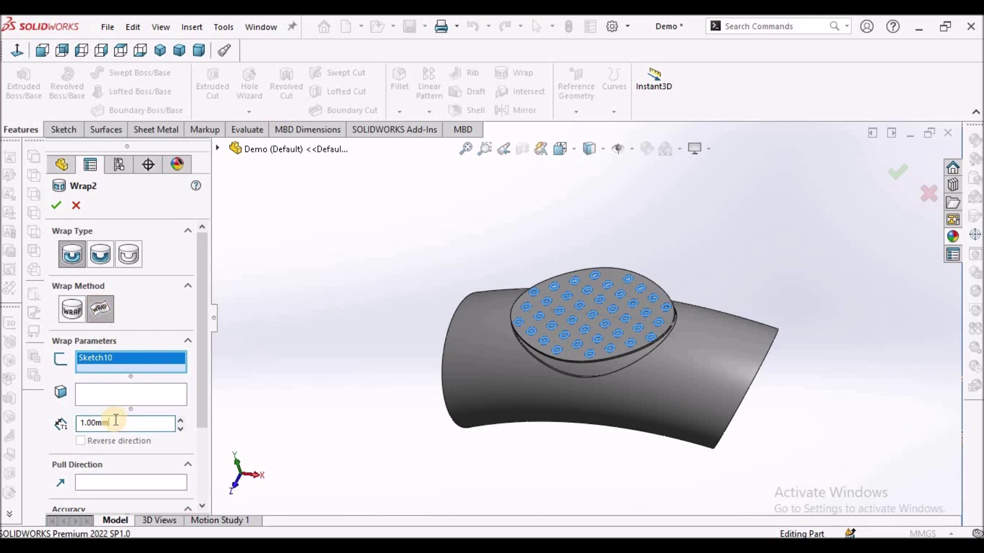
# Choose the curved recess floor as the wrap face, check the projected circles and finish the Wrap feature.
pyautogui.click(162, 394)
pyautogui.scroll(-2, 602, 359)
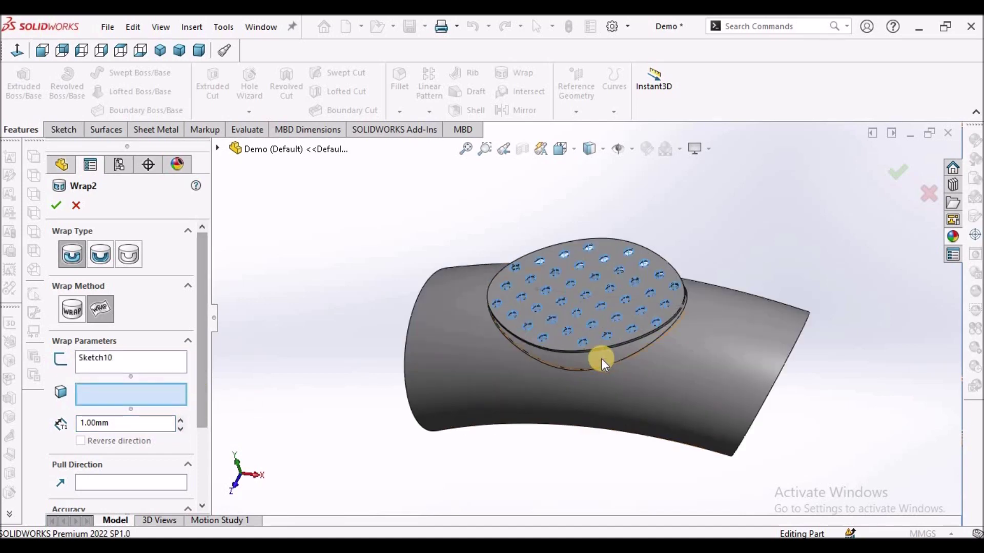
pyautogui.click(594, 355)
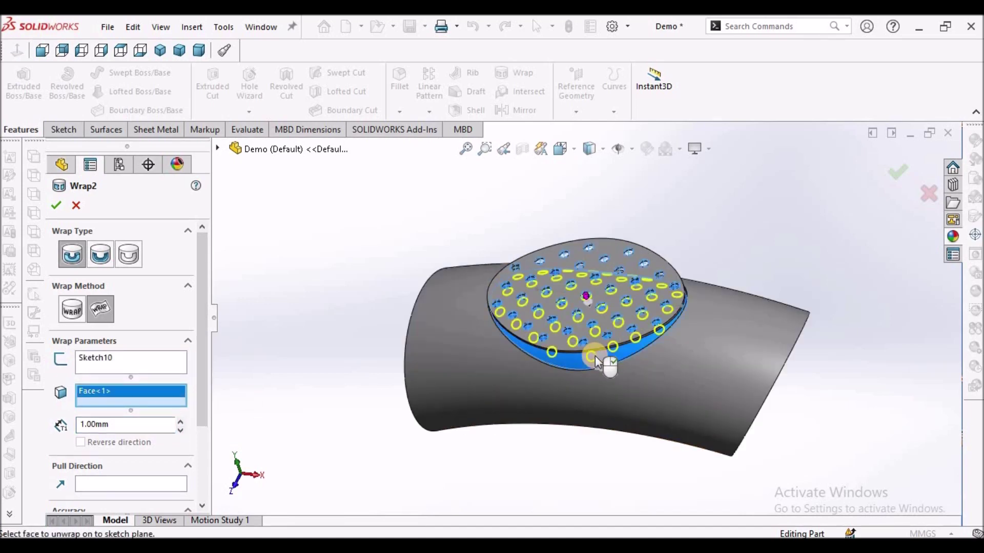
pyautogui.scroll(-2, 582, 320)
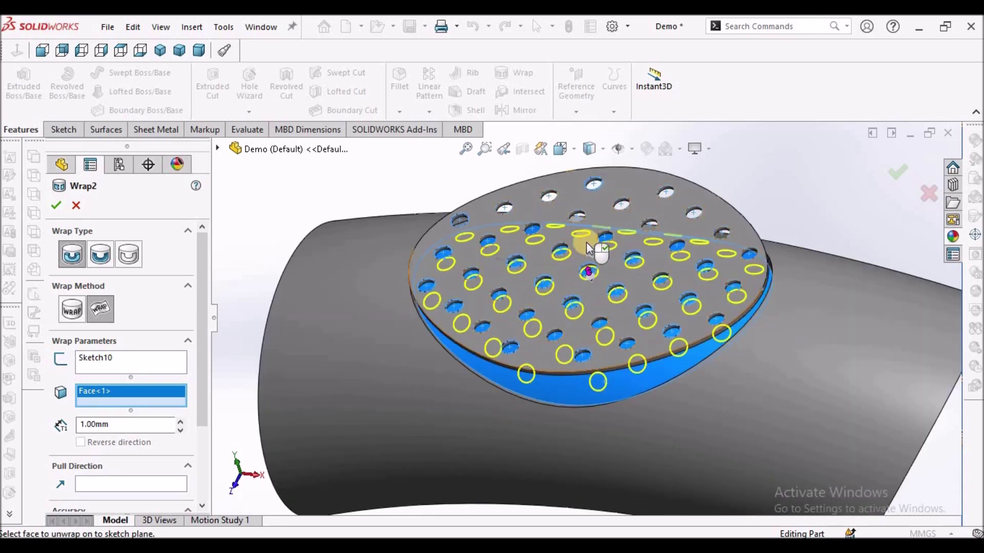
pyautogui.scroll(5, 604, 329)
pyautogui.moveTo(593, 334); pyautogui.dragTo(588, 304, button='middle')
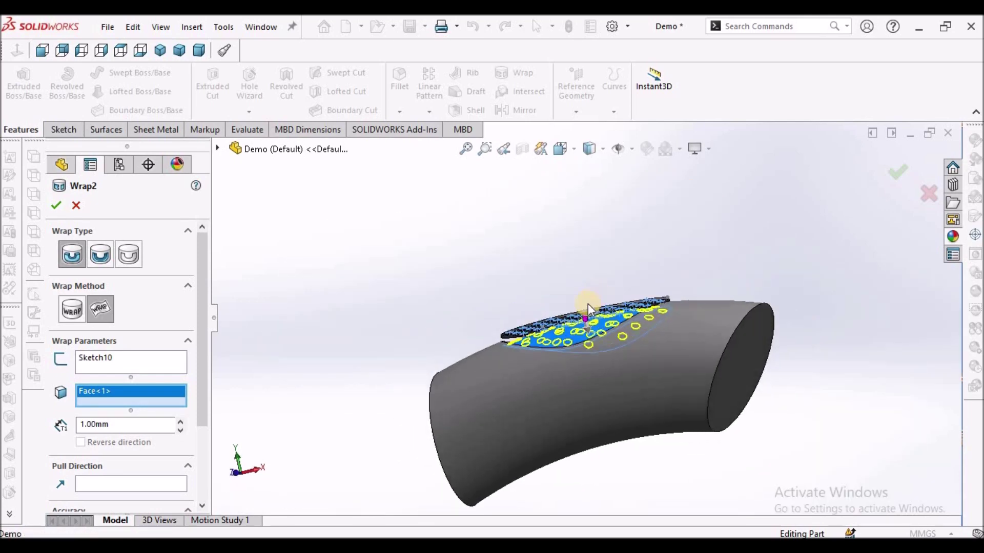
pyautogui.scroll(-4, 586, 326)
pyautogui.moveTo(580, 358); pyautogui.dragTo(607, 397, button='middle')
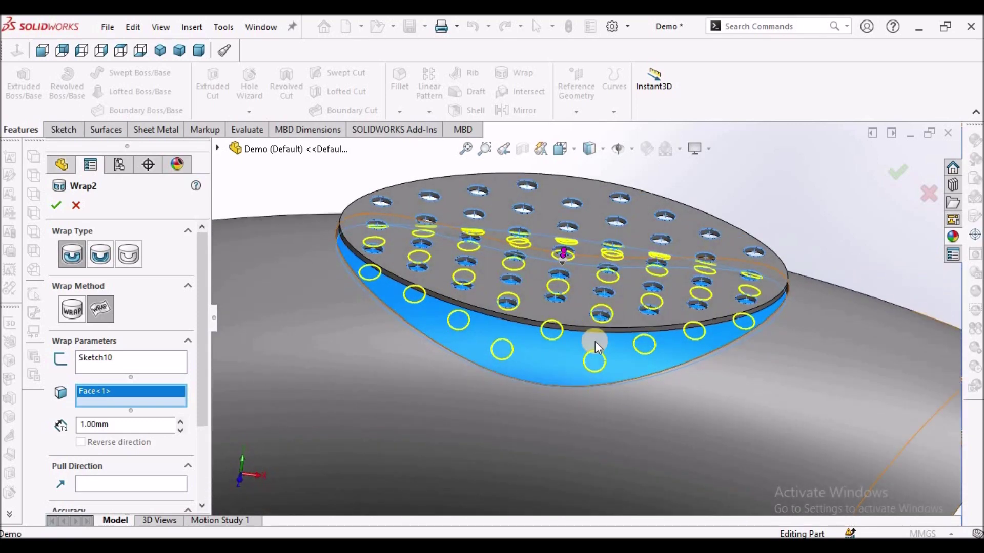
pyautogui.scroll(5, 595, 341)
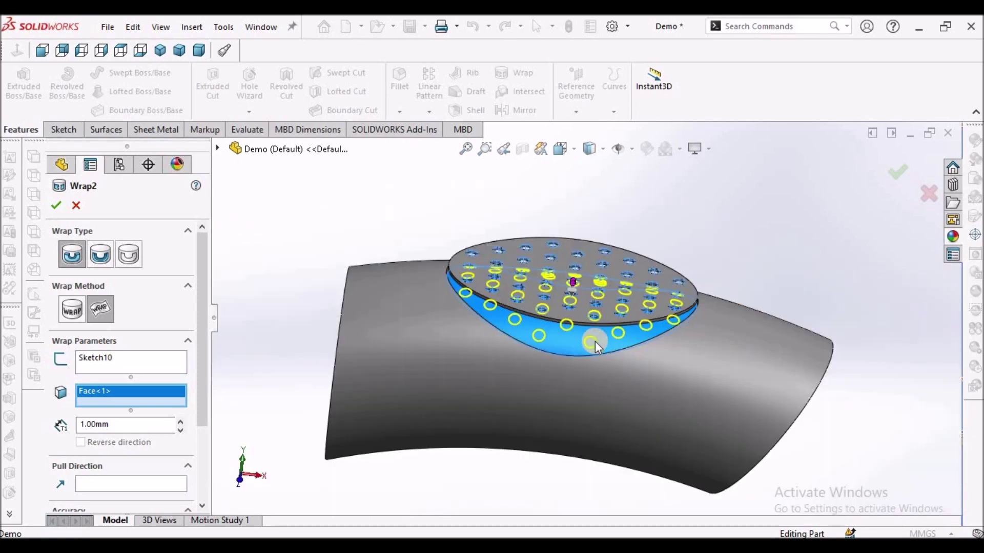
pyautogui.click(56, 205)
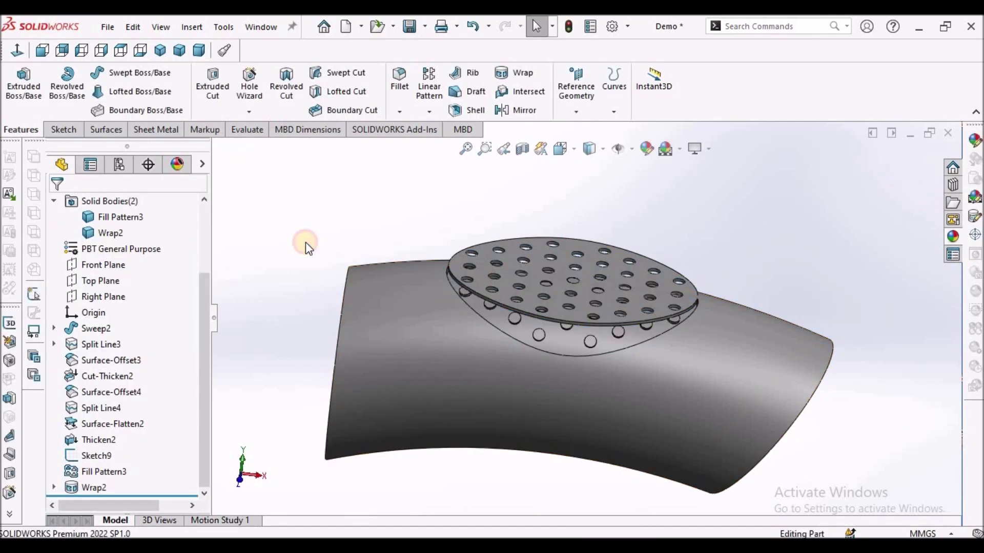
# Hide the flat perforated plate body so only the curved tube with its embossed studs is displayed.
pyautogui.press('f')
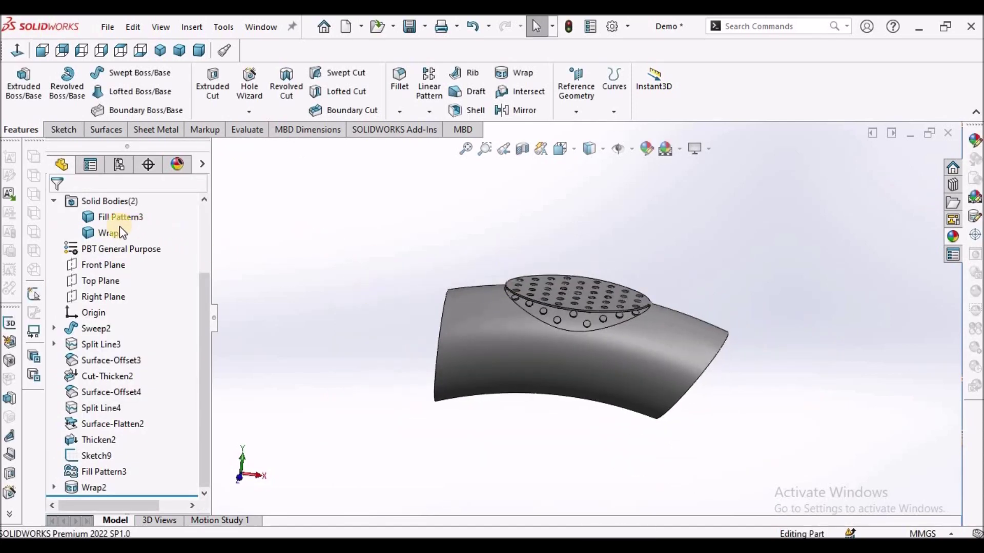
pyautogui.click(511, 286)
pyautogui.scroll(-2, 511, 286)
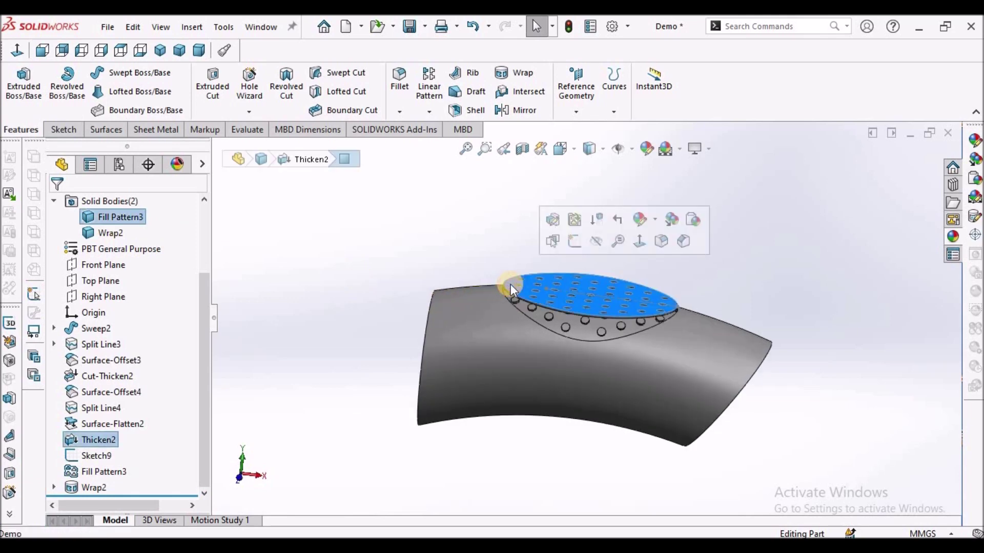
pyautogui.rightClick(133, 216)
pyautogui.click(143, 193)
pyautogui.click(323, 225)
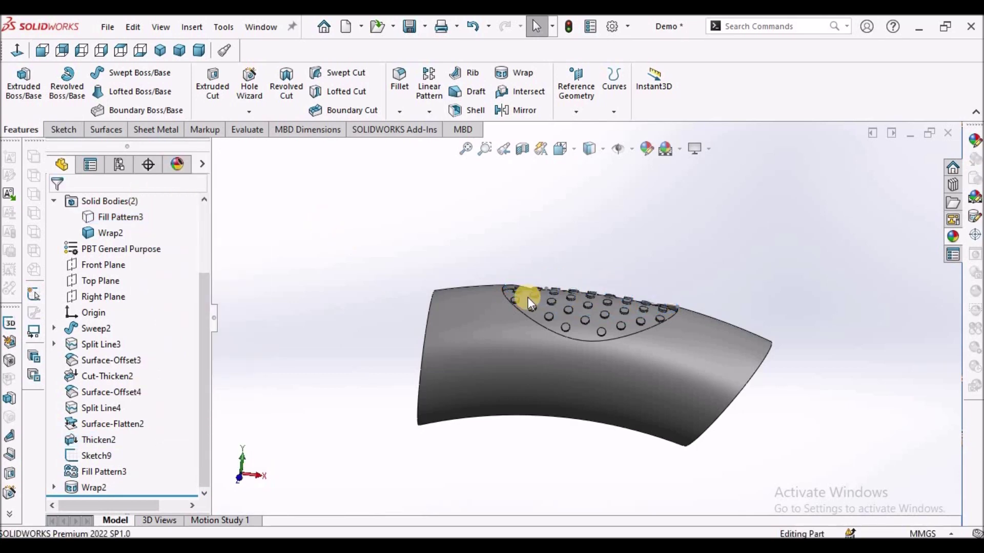
# Hide all auxiliary item types, such as sketches and reference geometry, in the model view.
pyautogui.scroll(-6, 563, 300)
pyautogui.moveTo(566, 347); pyautogui.dragTo(545, 358, button='middle')
pyautogui.scroll(3, 544, 359)
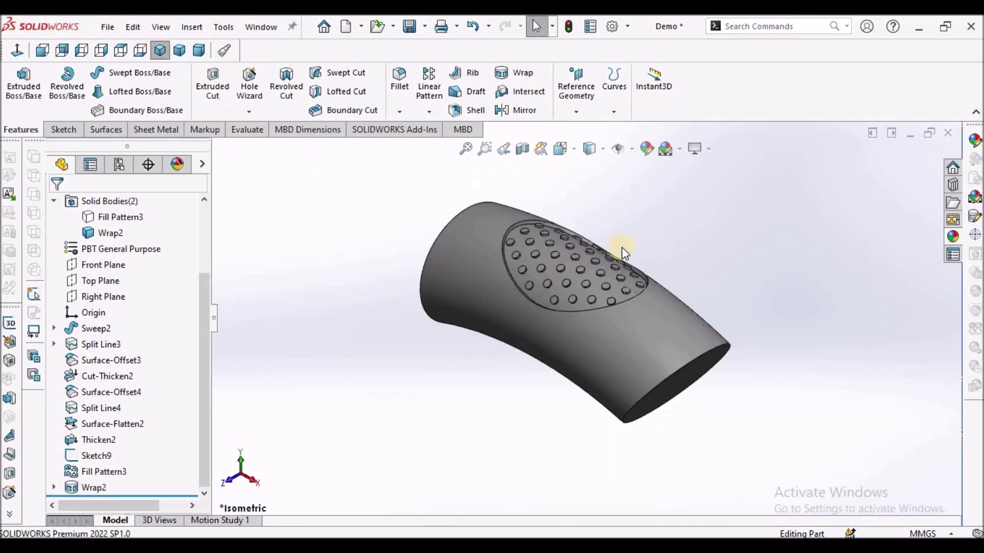
pyautogui.scroll(-5, 613, 263)
pyautogui.moveTo(601, 272)
pyautogui.mouseDown(button='middle')
pyautogui.moveTo(577, 320)
pyautogui.moveTo(534, 330)
pyautogui.moveTo(575, 297)
pyautogui.moveTo(590, 266)
pyautogui.mouseUp(button='middle')
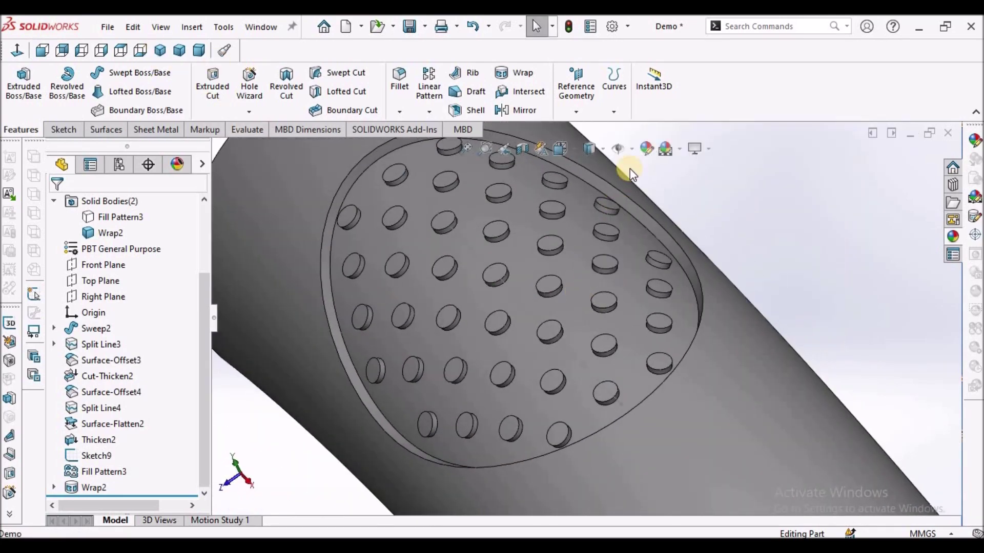
pyautogui.click(618, 146)
# Examine the embossed studs on the curved recess floor up close, finishing with the whole tube in isometric view.
pyautogui.press('f')
pyautogui.scroll(-5, 589, 295)
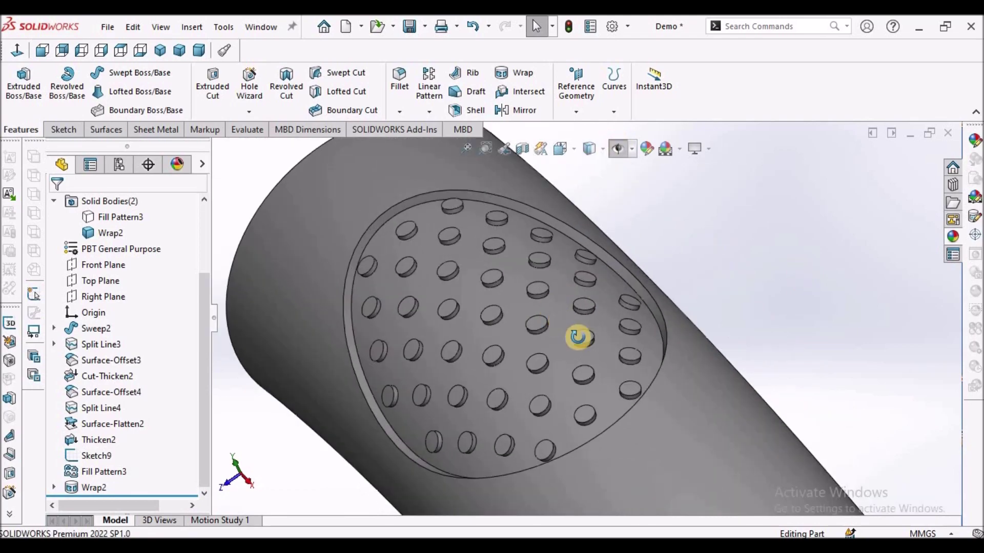
pyautogui.moveTo(578, 336)
pyautogui.mouseDown(button='middle')
pyautogui.moveTo(620, 362)
pyautogui.moveTo(570, 355)
pyautogui.moveTo(584, 272)
pyautogui.moveTo(687, 333)
pyautogui.moveTo(533, 345)
pyautogui.moveTo(573, 322)
pyautogui.moveTo(538, 382)
pyautogui.moveTo(586, 340)
pyautogui.mouseUp(button='middle')
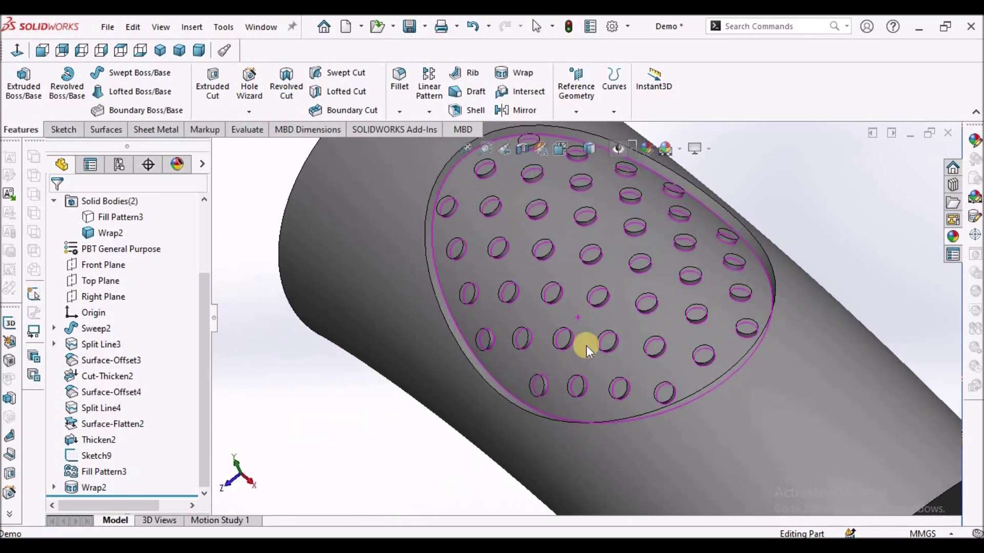
pyautogui.hotkey('ctrl', '7')
pyautogui.scroll(-4, 608, 257)
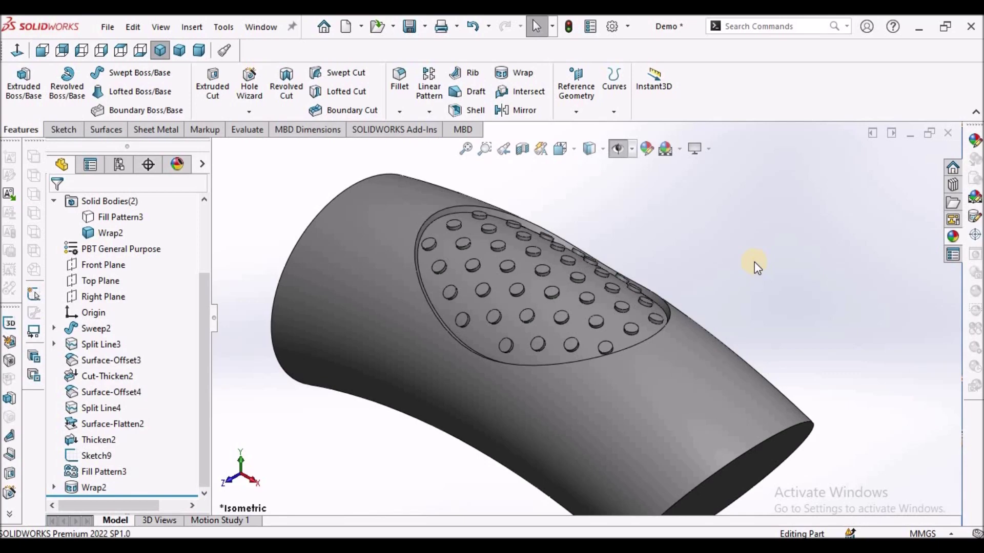
pyautogui.scroll(1, 757, 265)
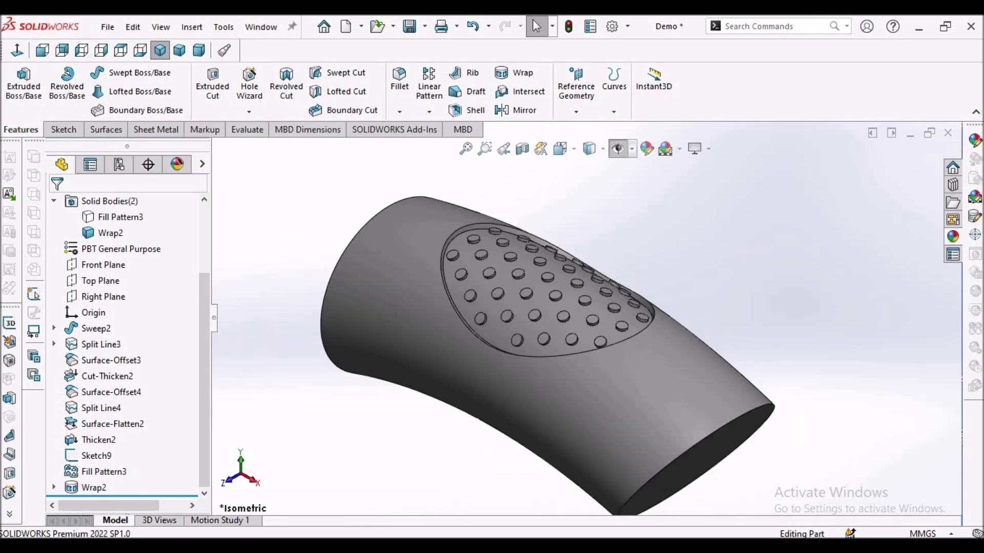